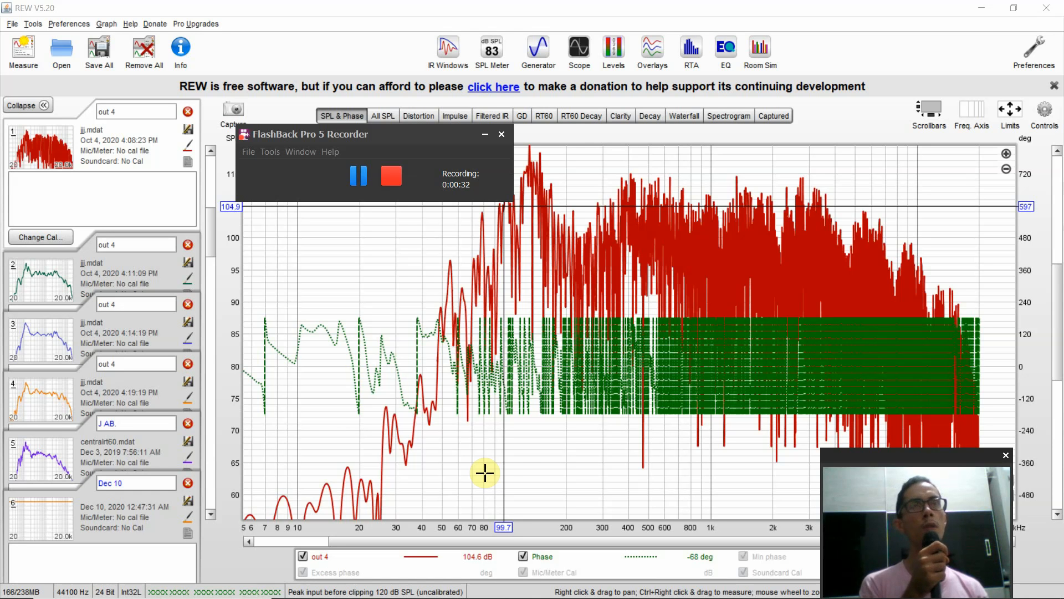
- View the SPL and phase curves of the J AB. measurement and each out 4 measurement, finishing on the first out 4
left_click(224, 554)
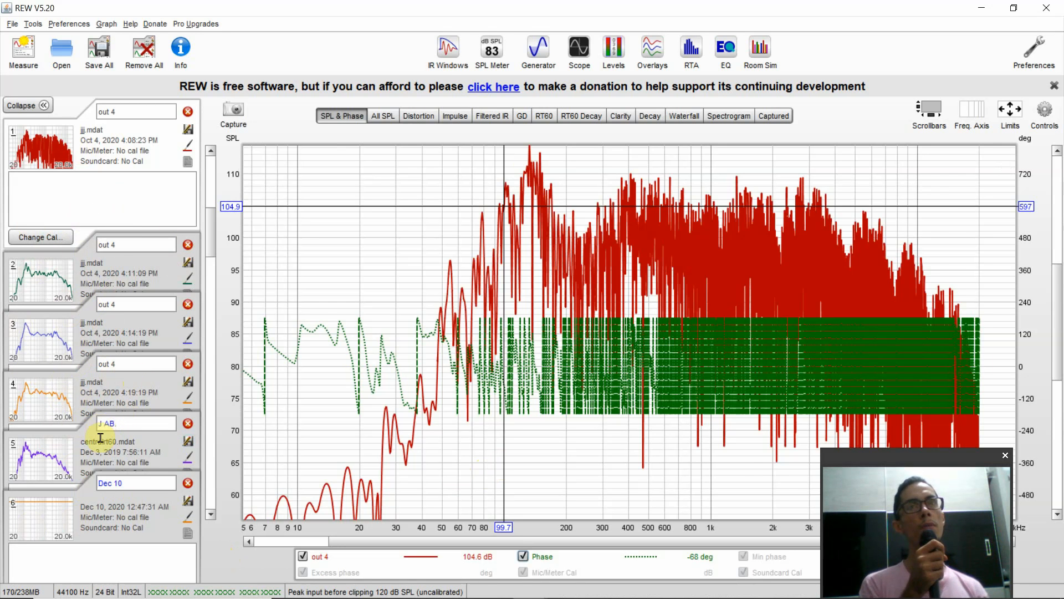
left_click(61, 458)
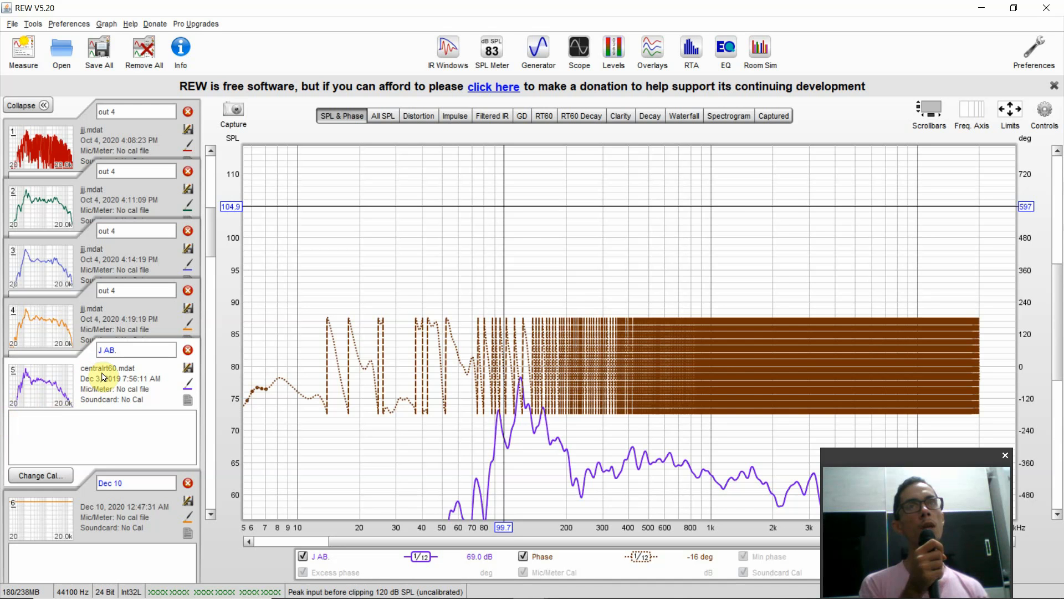
left_click(83, 333)
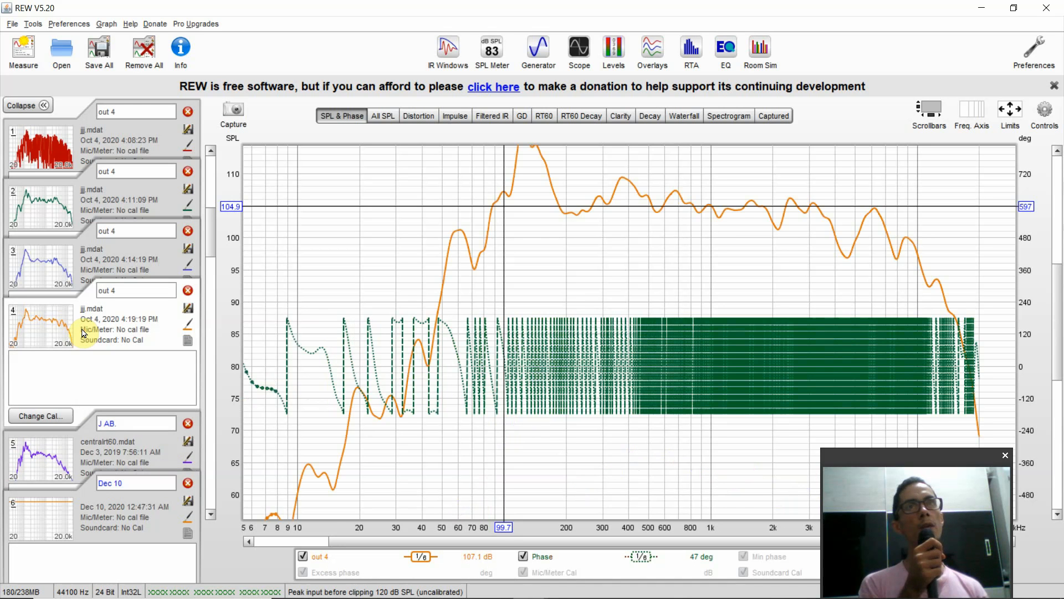
left_click(77, 255)
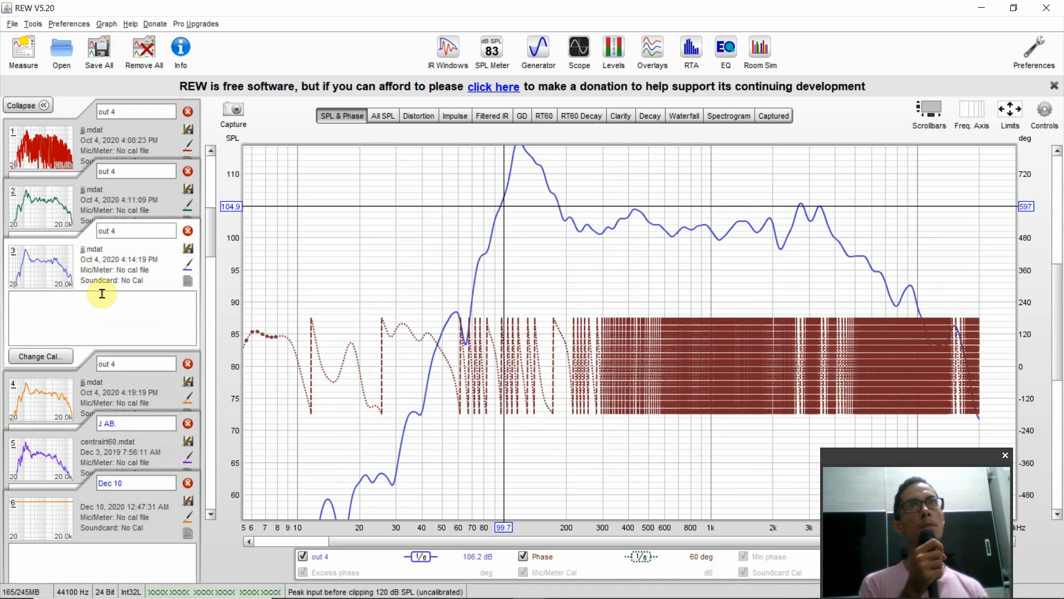
left_click(66, 220)
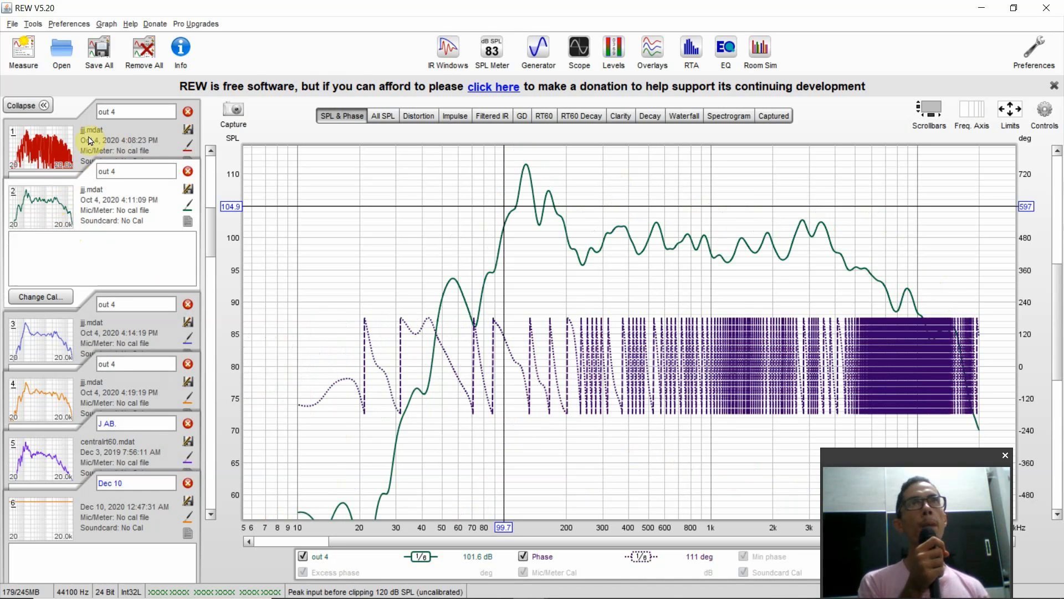
left_click(113, 145)
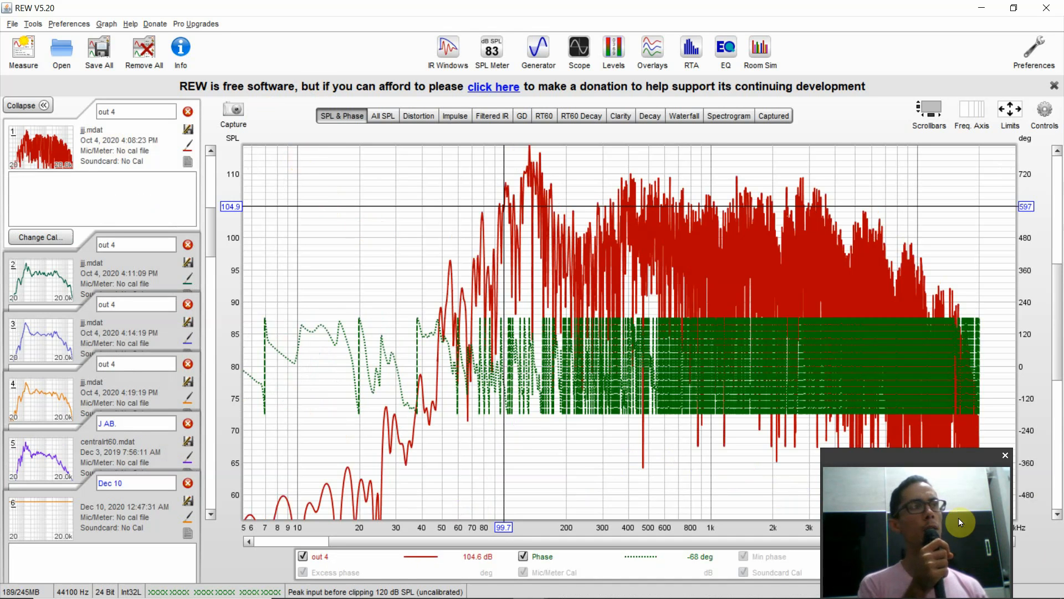
- Hide the Phase trace of the first out 4 measurement, leaving only its SPL curve displayed
left_click_drag(927, 453, 925, 551)
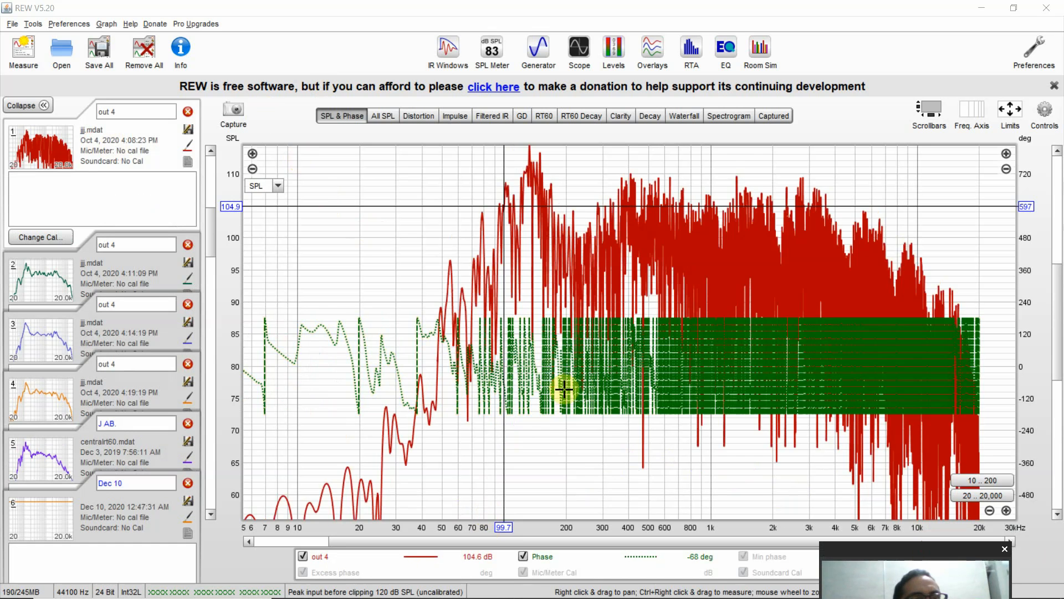
mouse_move(541, 559)
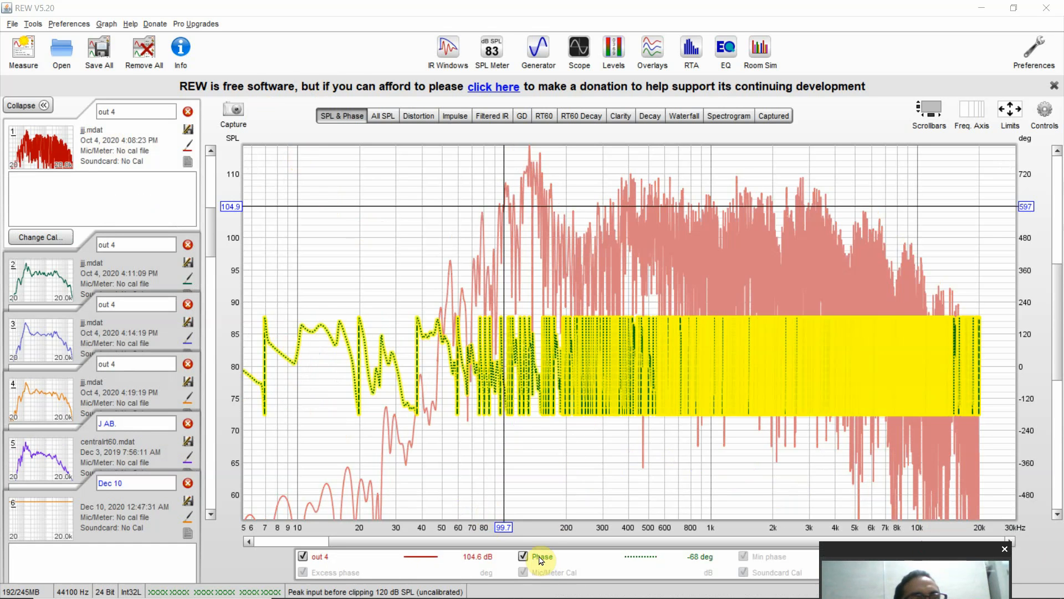
left_click(524, 556)
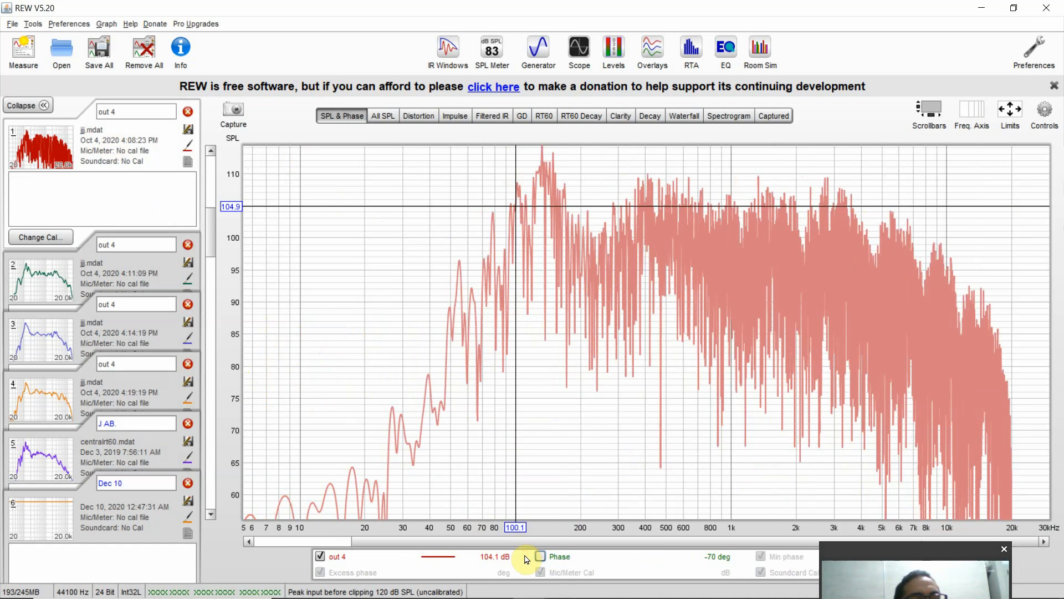
left_click(544, 557)
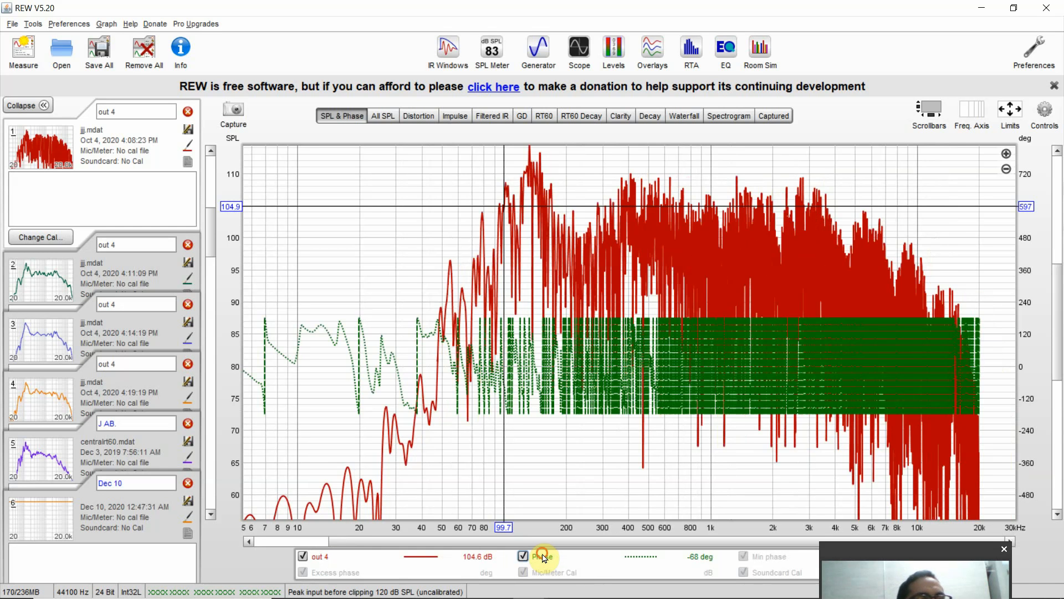
left_click(543, 558)
left_click(541, 557)
left_click(544, 558)
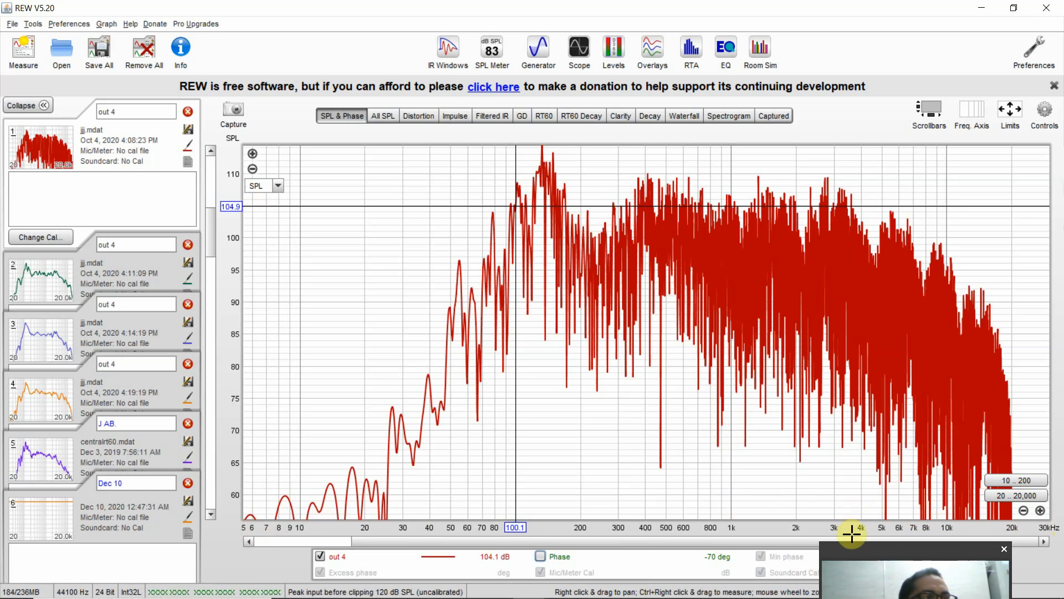
- Inspect the unsmoothed SPL curve with the graph cursor at about 498 Hz, 315 Hz, 9 Hz and 1.1 kHz
left_click(666, 515)
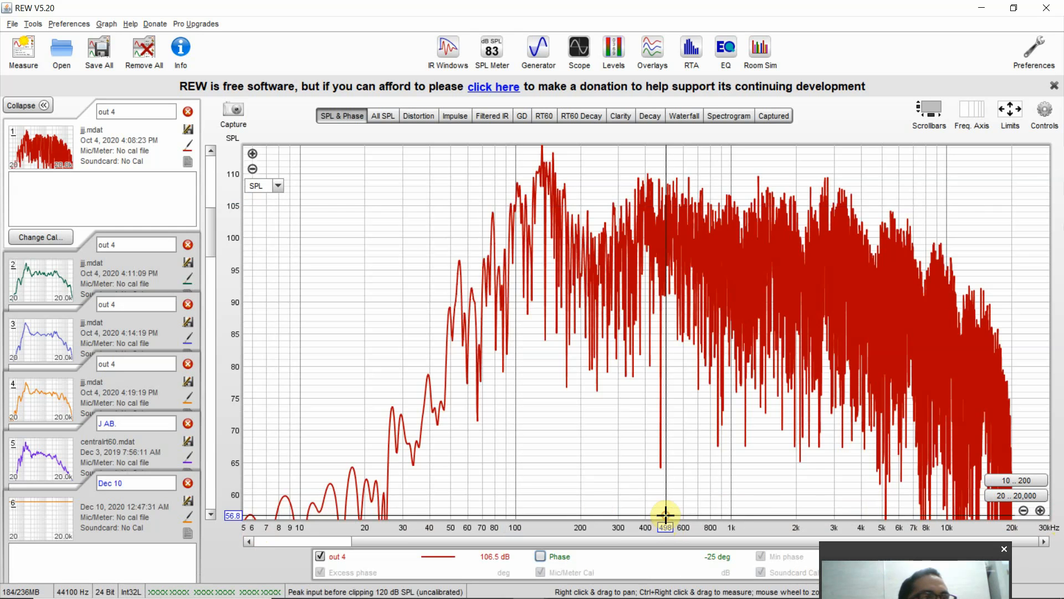
left_click(623, 440)
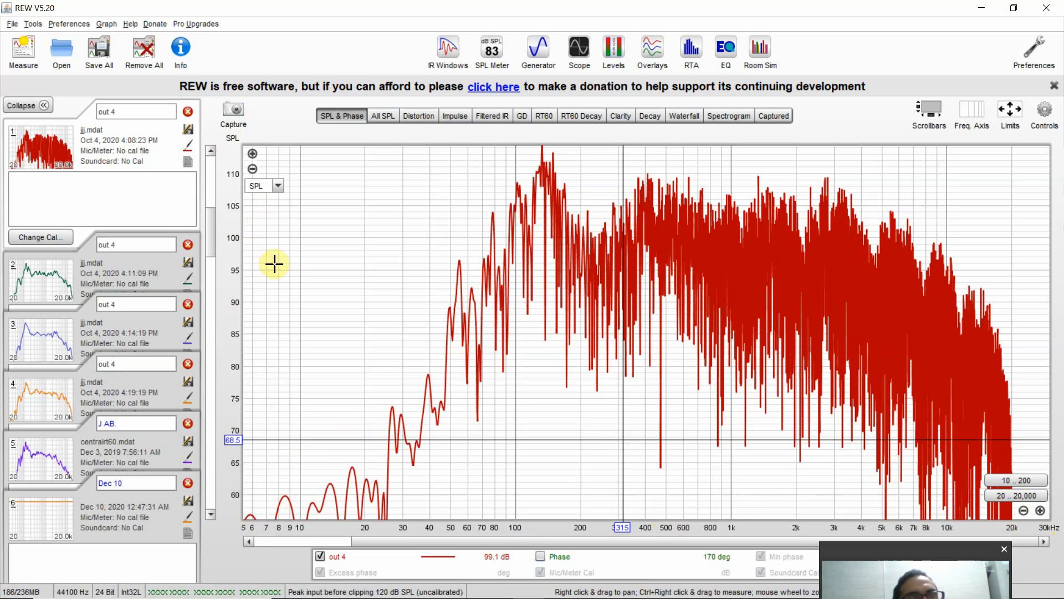
left_click(293, 221)
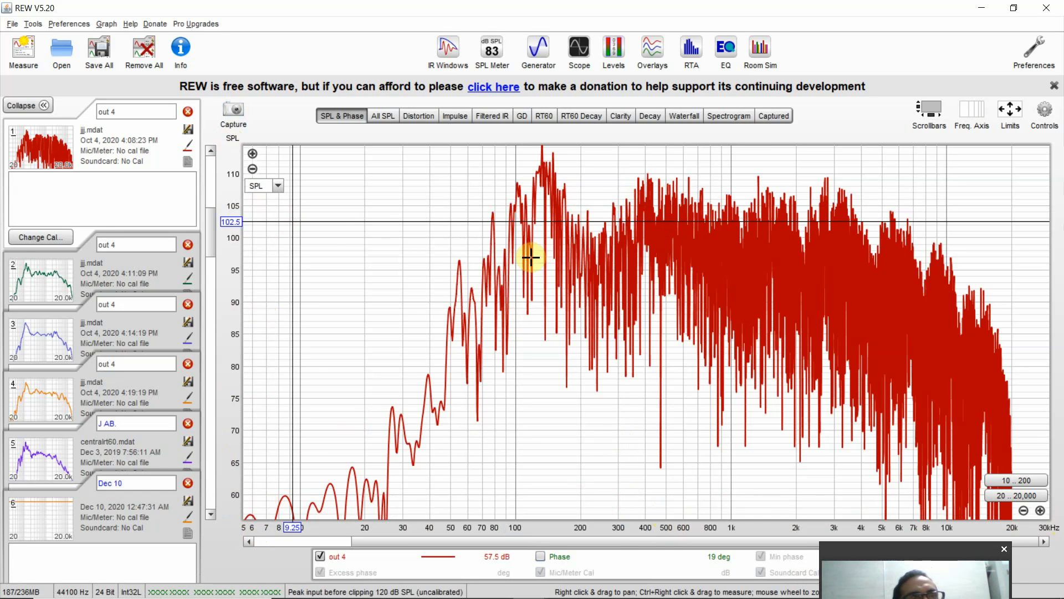
left_click(740, 259)
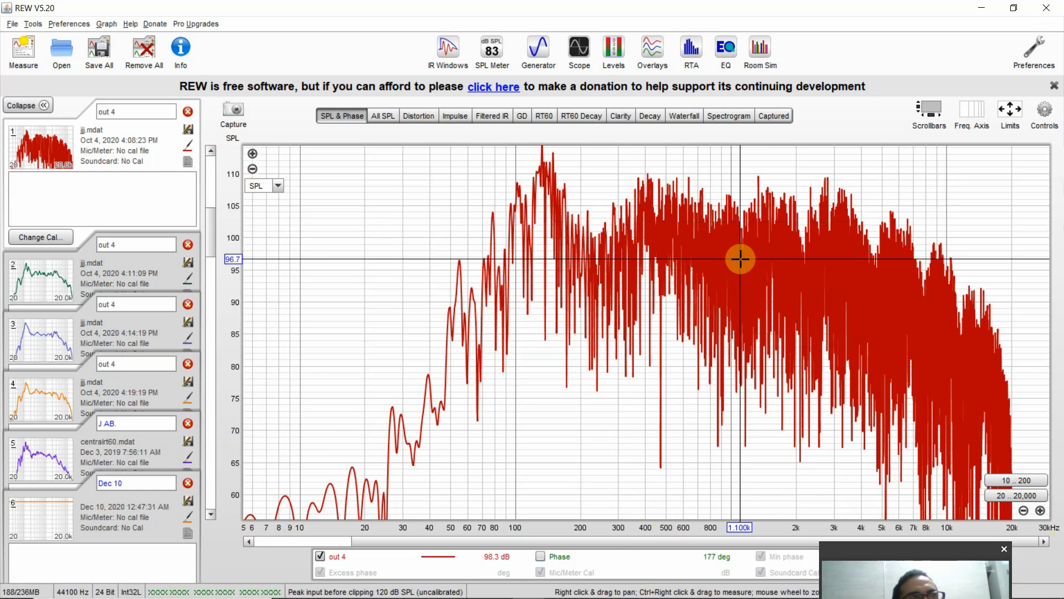
- Examine the SPL curve around 100 Hz with the graph cursor, finishing at 100.1 Hz and 104.8 dB
left_click(514, 432)
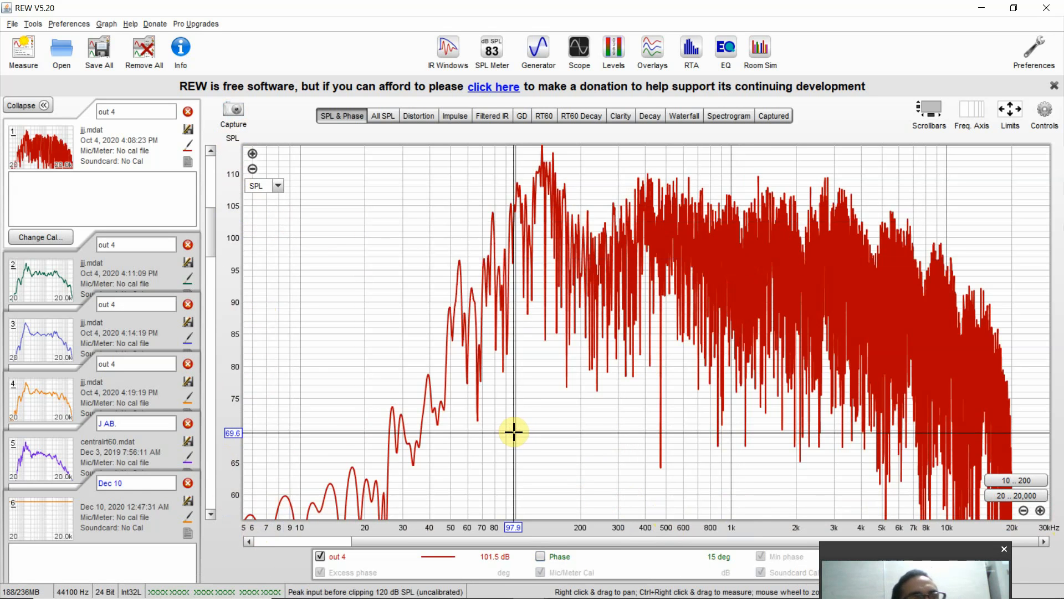
left_click_drag(510, 384, 515, 349)
left_click(507, 377)
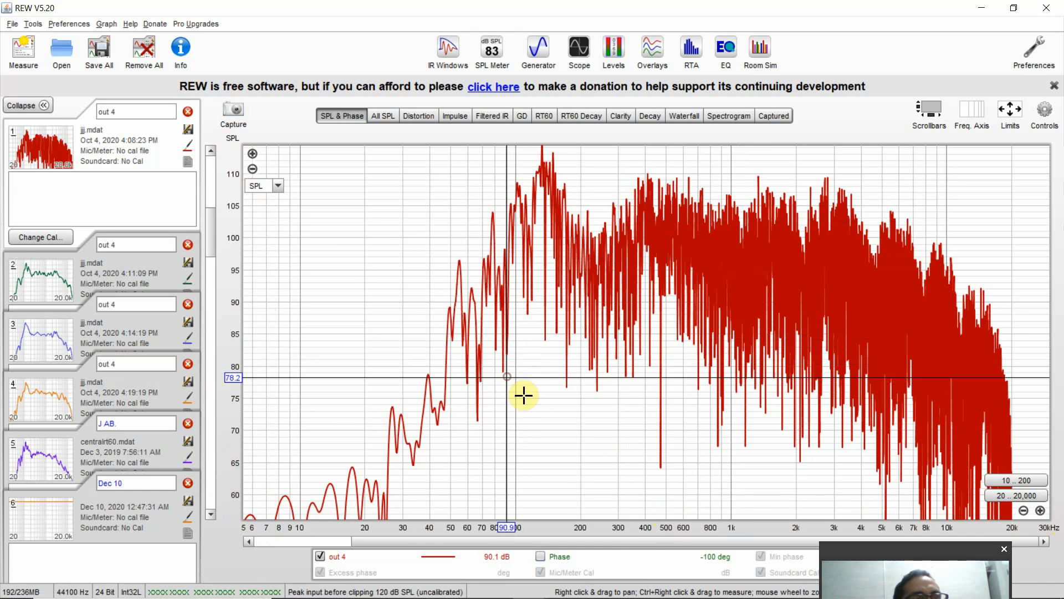
left_click(520, 434)
left_click(513, 435)
left_click(493, 441)
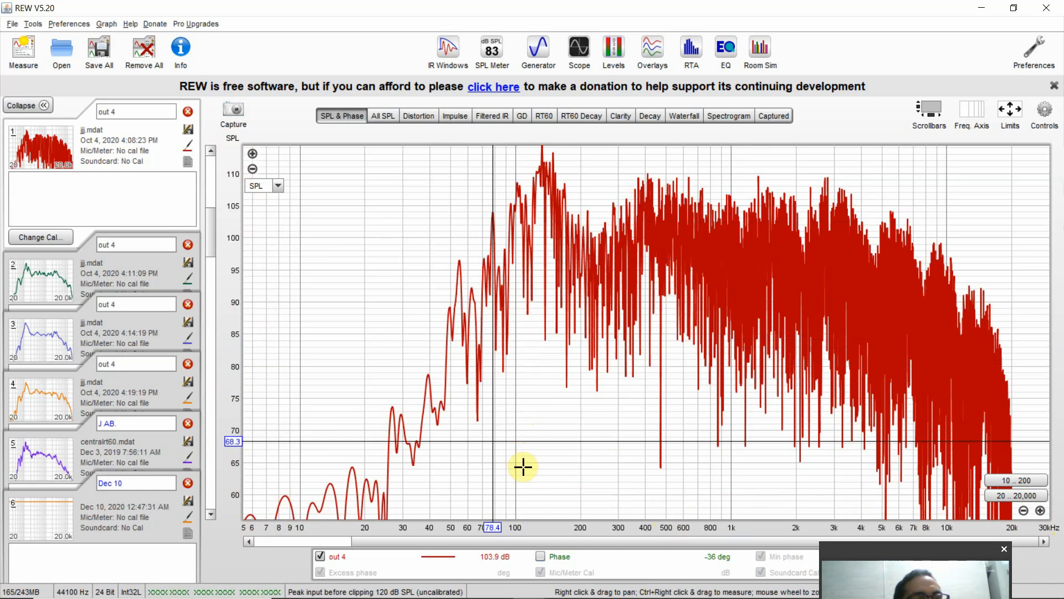
left_click(515, 505)
left_click_drag(514, 505, 515, 207)
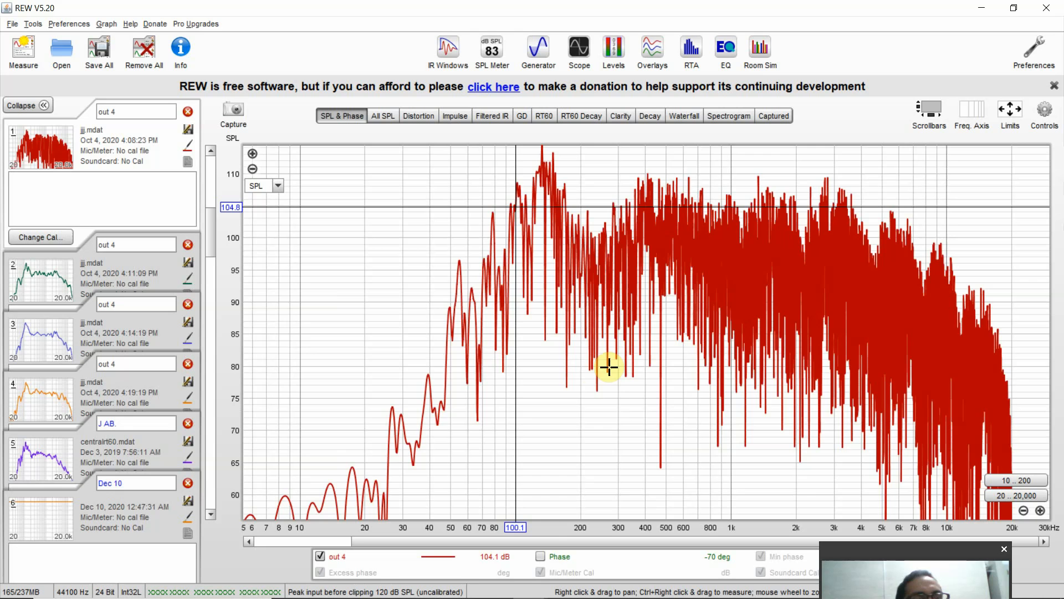
- Inspect the dense SPL curve with the graph cursor at about 148 Hz, 3.67 kHz and 991 Hz
left_click(551, 279)
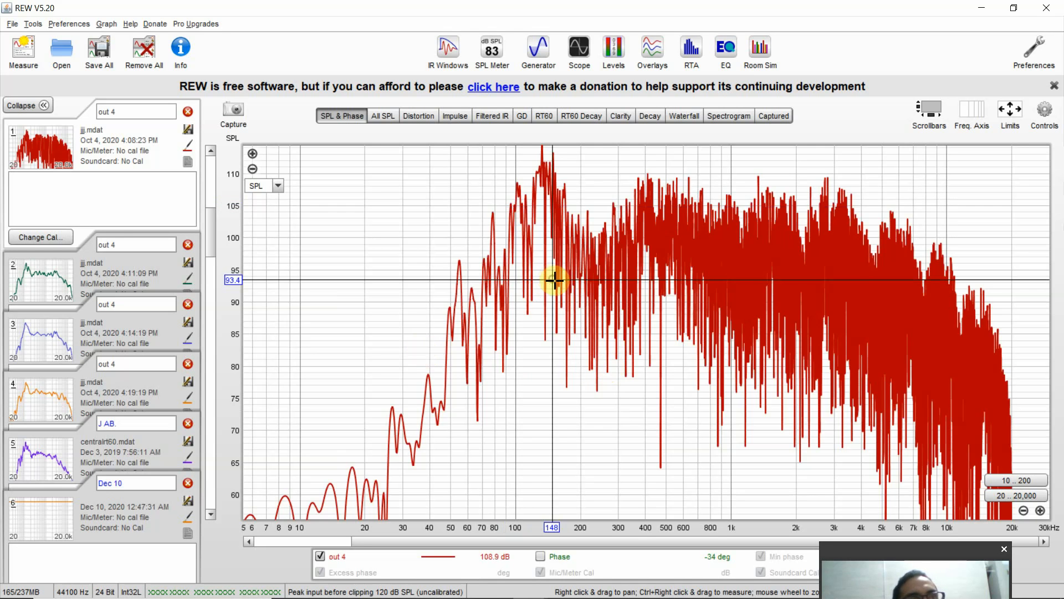
left_click(853, 265)
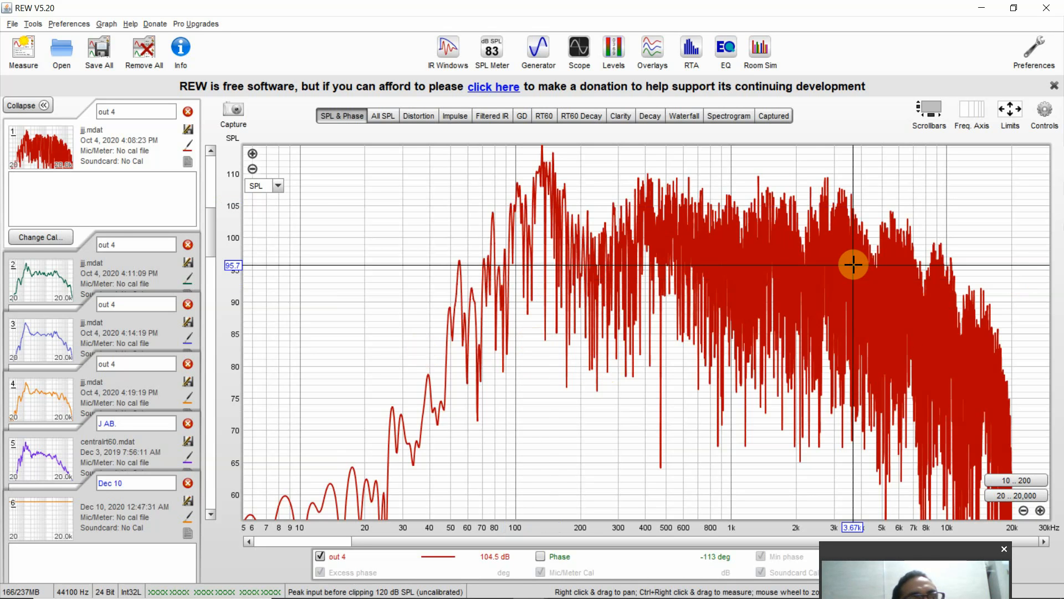
left_click(731, 287)
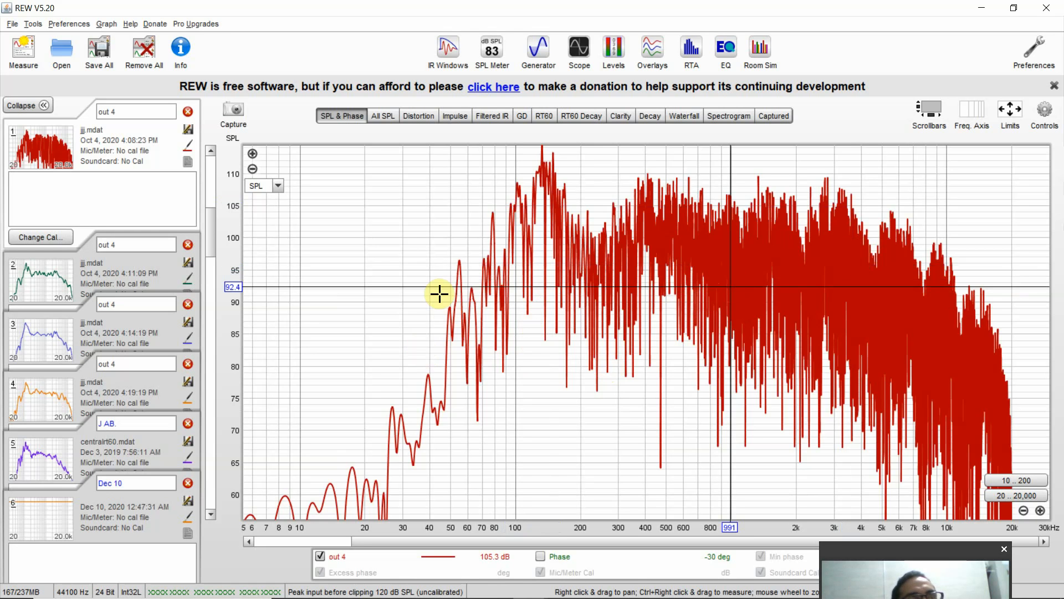
- Apply 1/3 smoothing to the first out 4 measurement's SPL curve
left_click(117, 26)
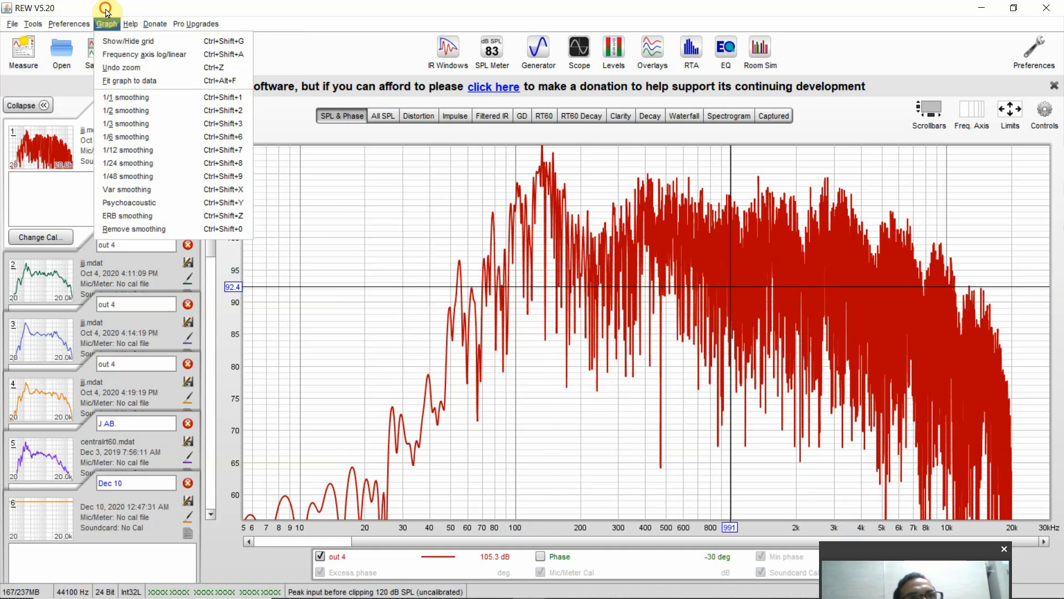
left_click(106, 24)
left_click(107, 24)
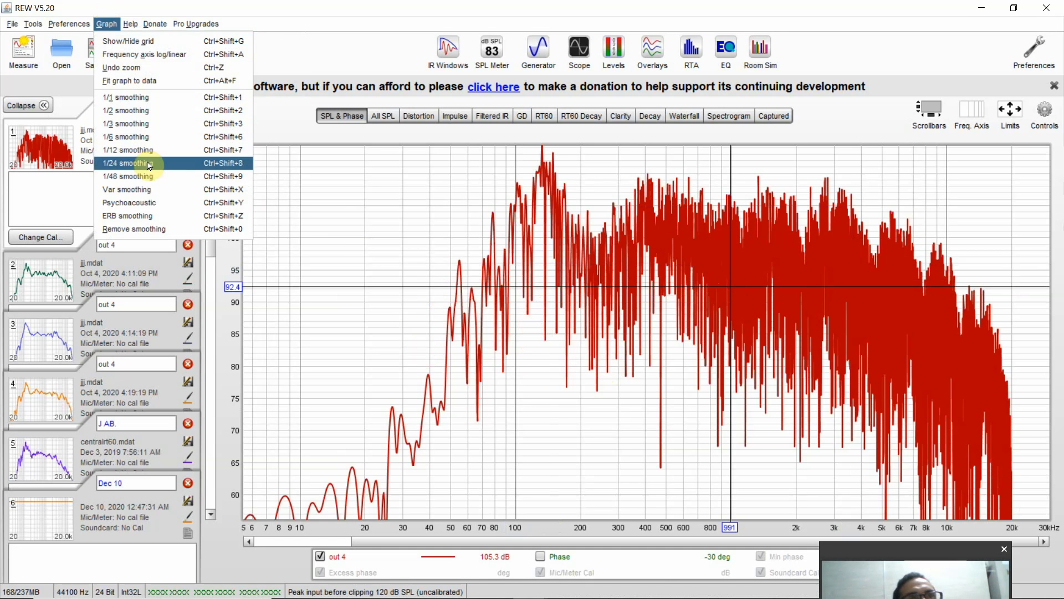
left_click(143, 123)
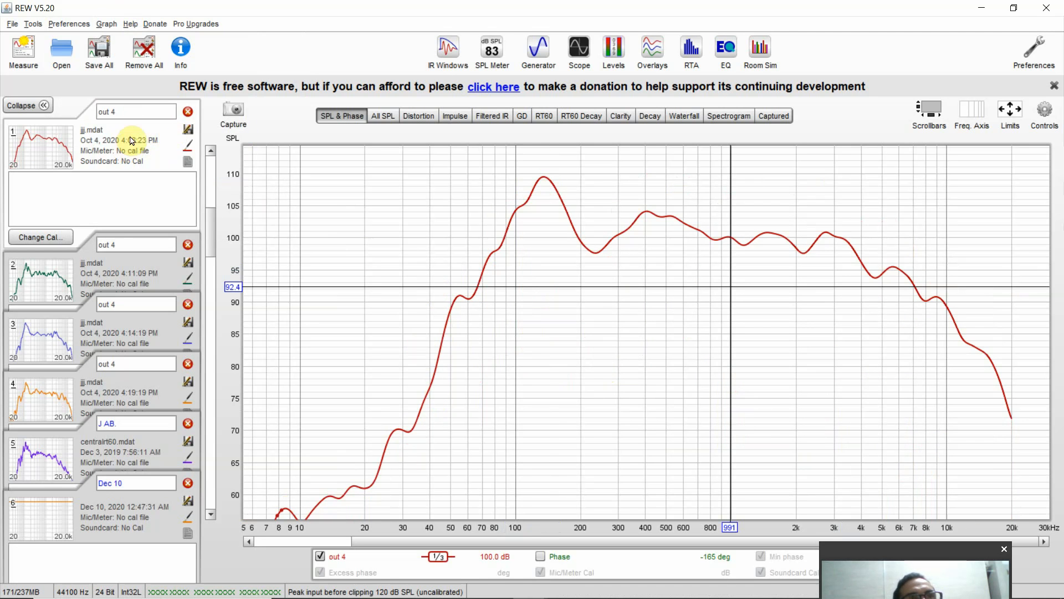
left_click(106, 25)
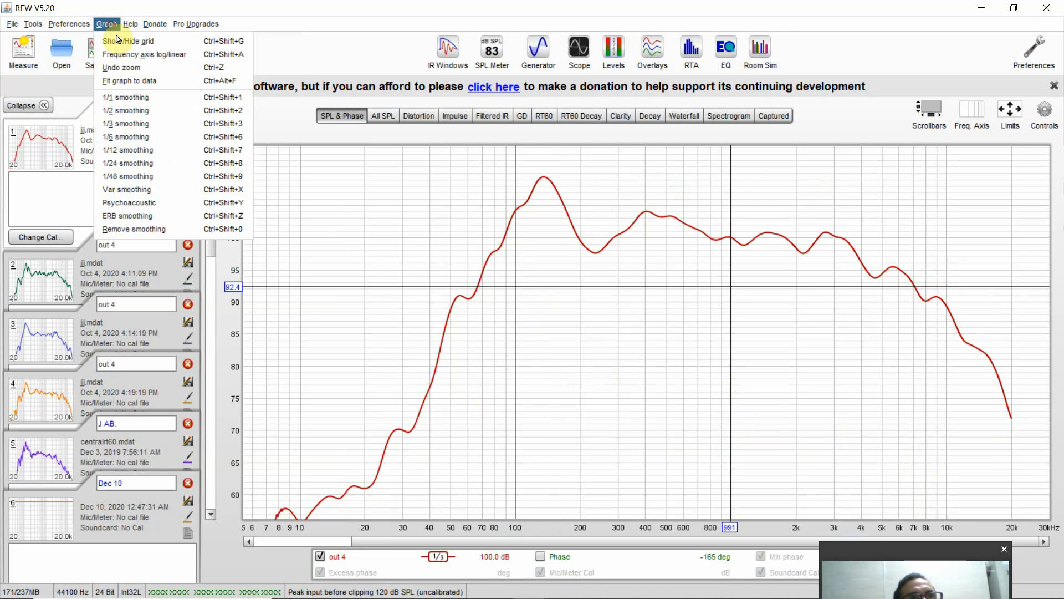
left_click(283, 6)
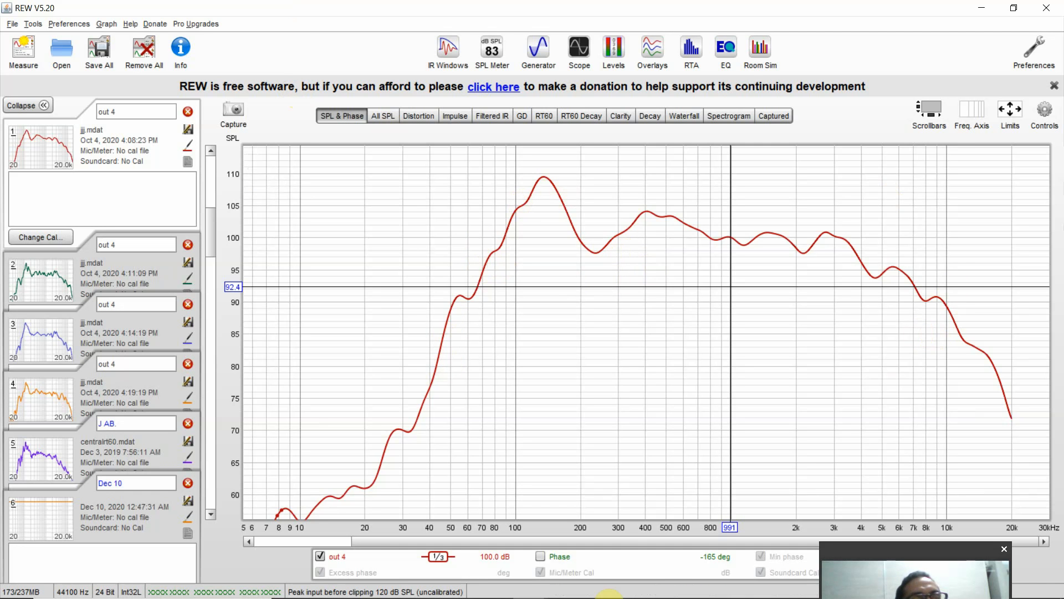
- Switch to the web browser to view the rta.png picture of an RTA display, and return to REW
mouse_move(562, 593)
left_click(493, 592)
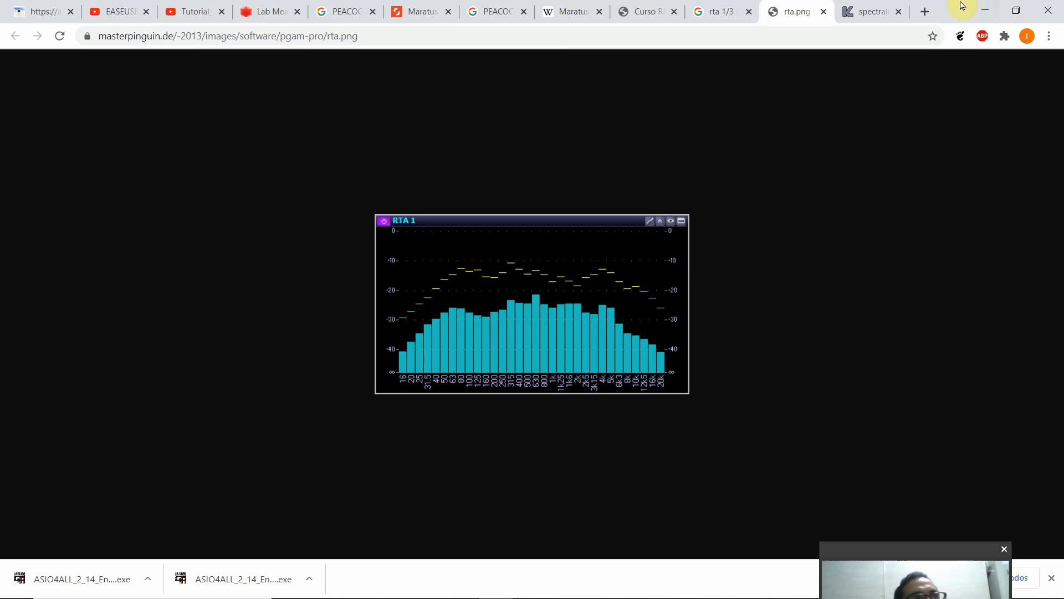
left_click(985, 10)
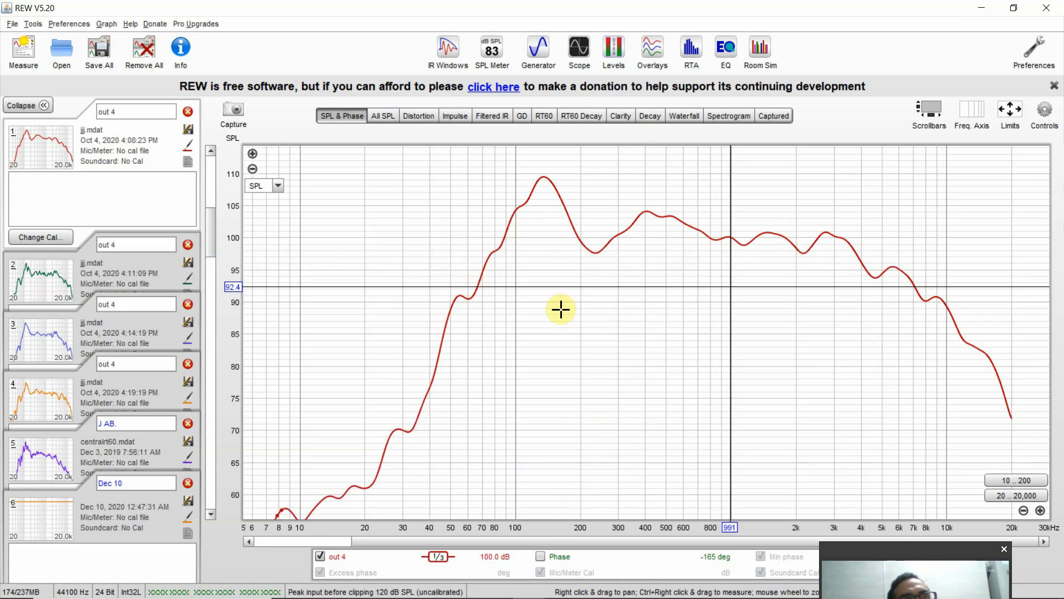
- Examine the smoothed SPL curve's low-frequency rise and peak with the graph cursor, between about 50 and 130 Hz
left_click(510, 273)
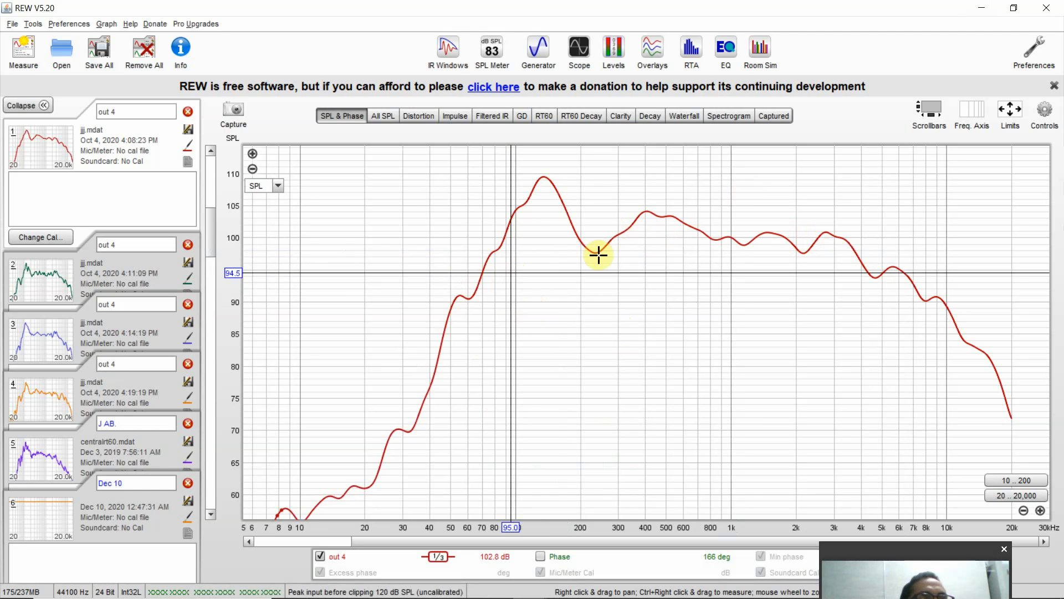
left_click_drag(532, 366, 538, 308)
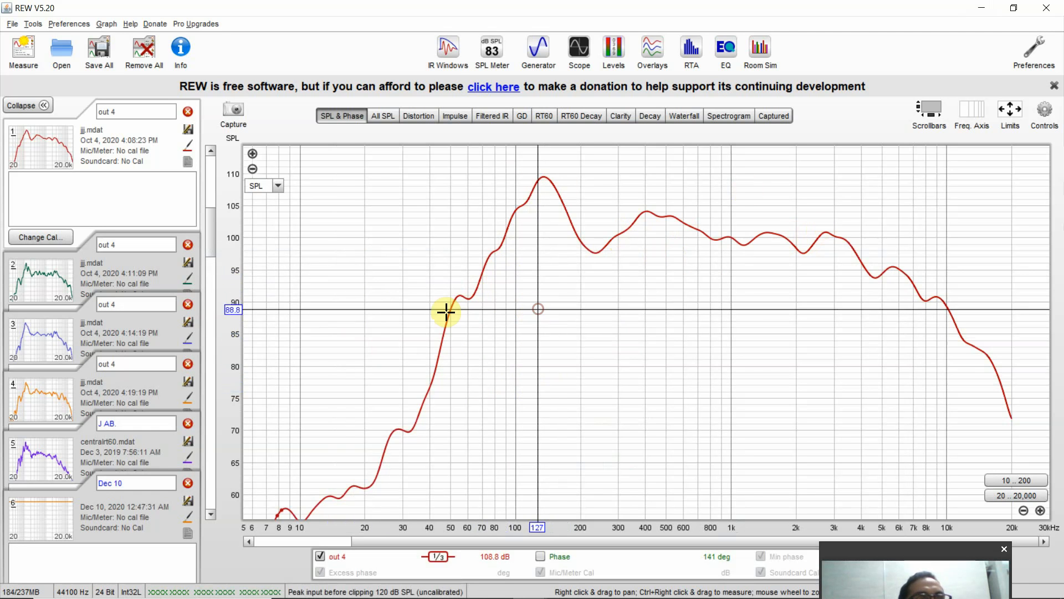
left_click_drag(447, 309, 543, 311)
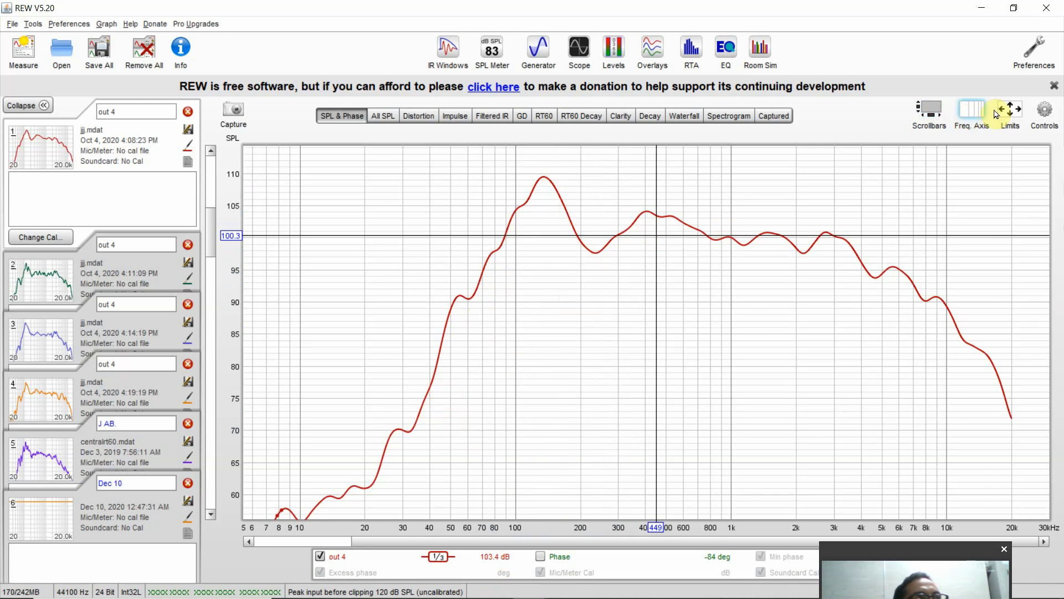
- Apply graph axis limits of 20 to 200 Hz for frequency and 45 to 105 dB for SPL
left_click(1011, 113)
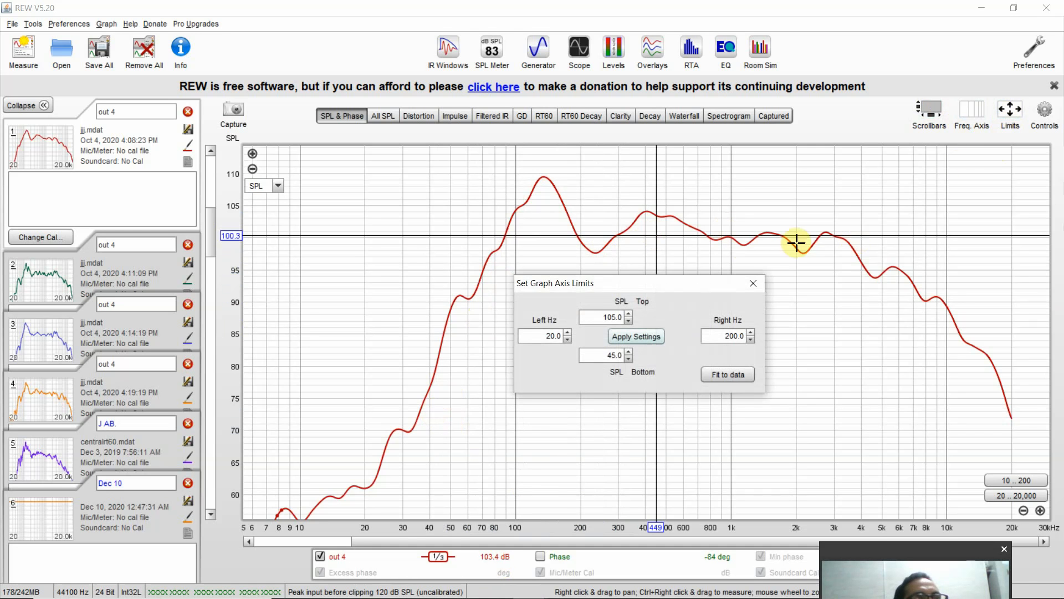
left_click(530, 335)
left_click(730, 334)
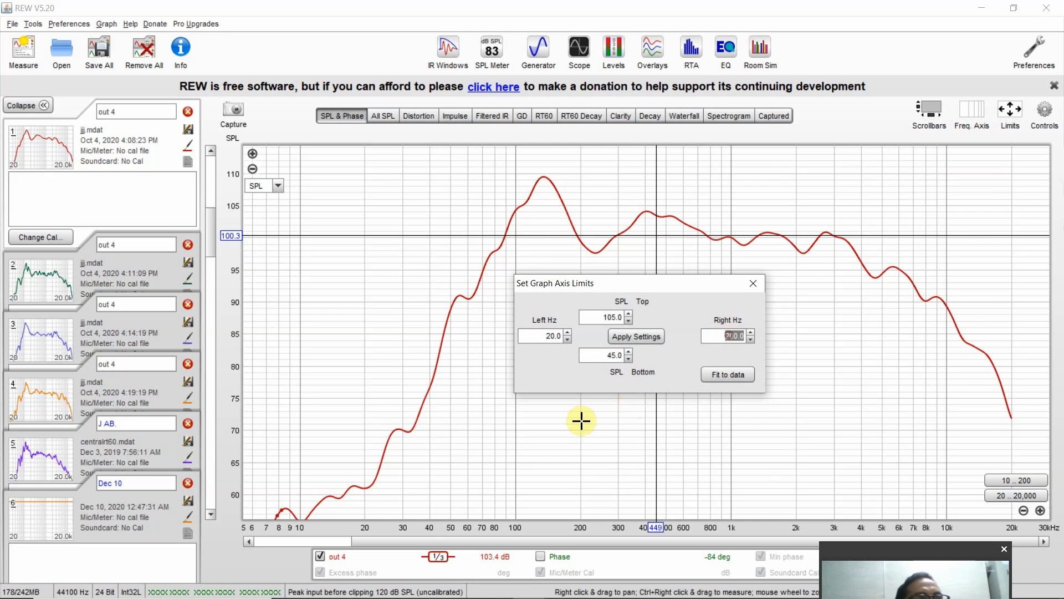
left_click(641, 339)
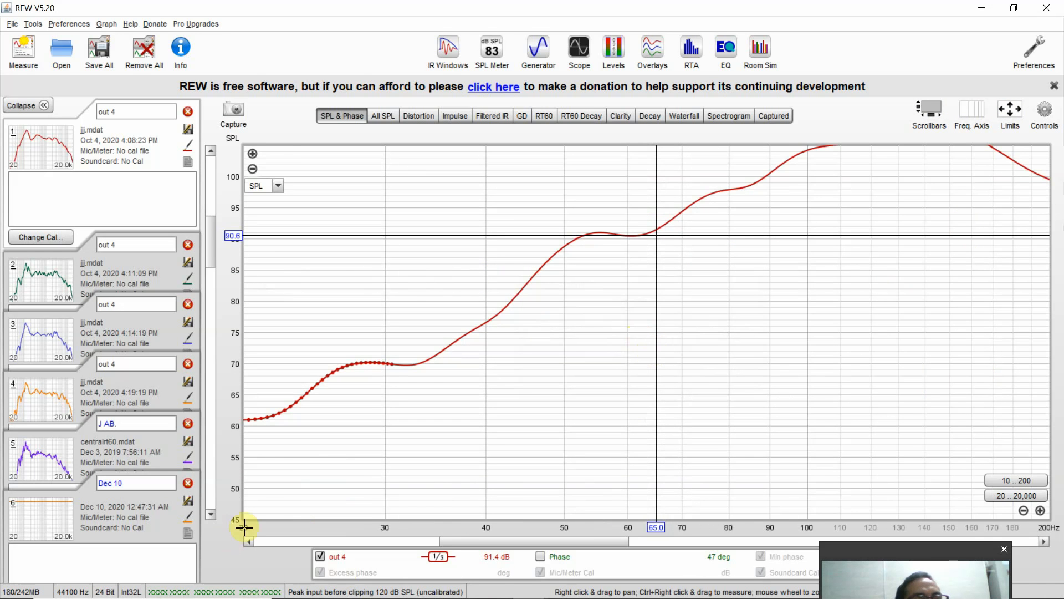
- Show the 20 to 20,000 Hz frequency range, and try zooming the frequency axis out and in
left_click(1004, 501)
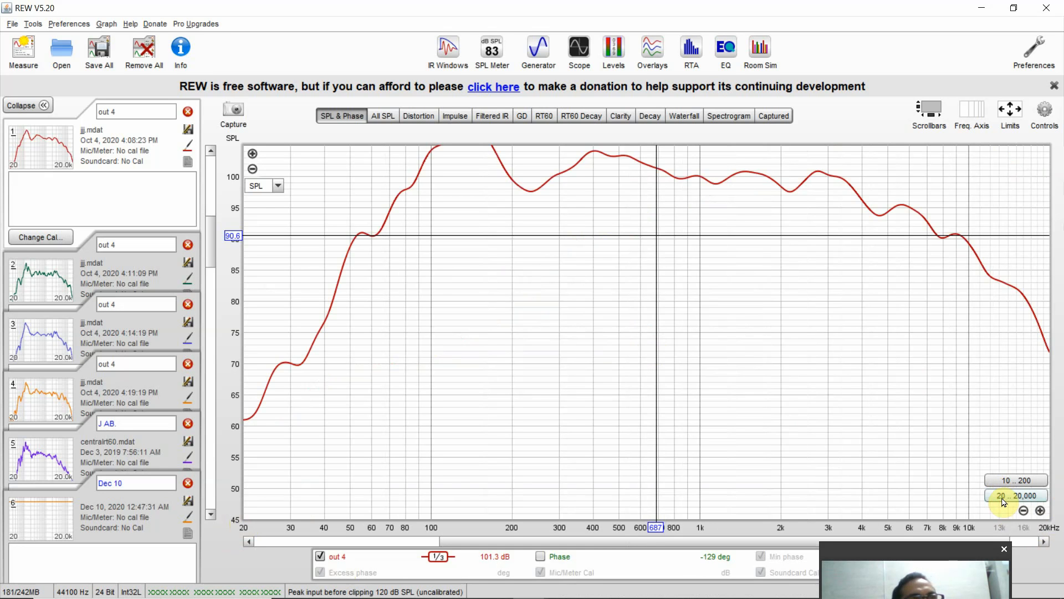
left_click(1026, 513)
left_click(1026, 513)
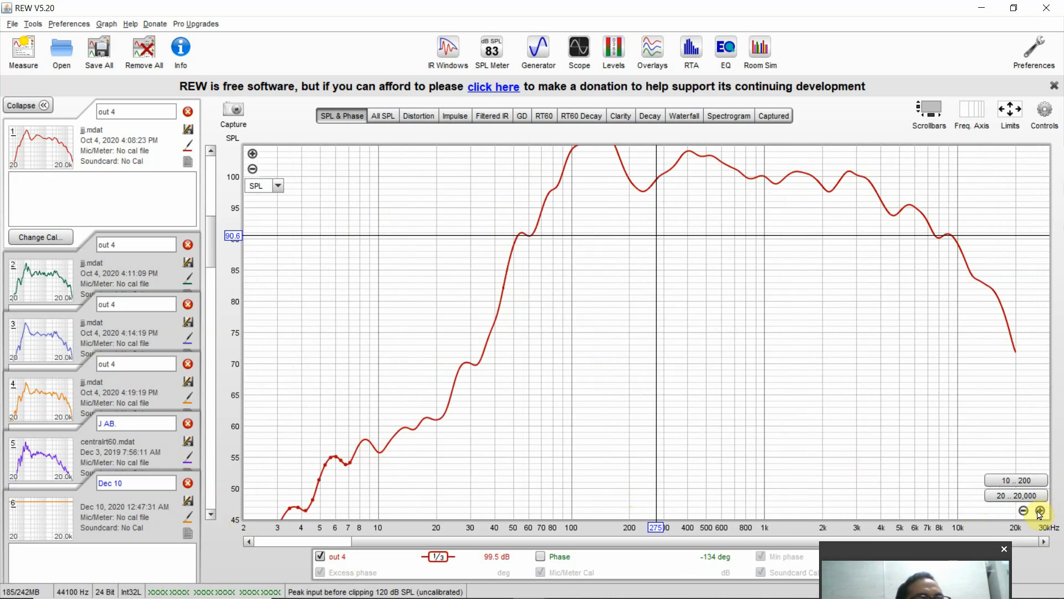
left_click(1040, 511)
left_click(1040, 511)
left_click(1040, 511)
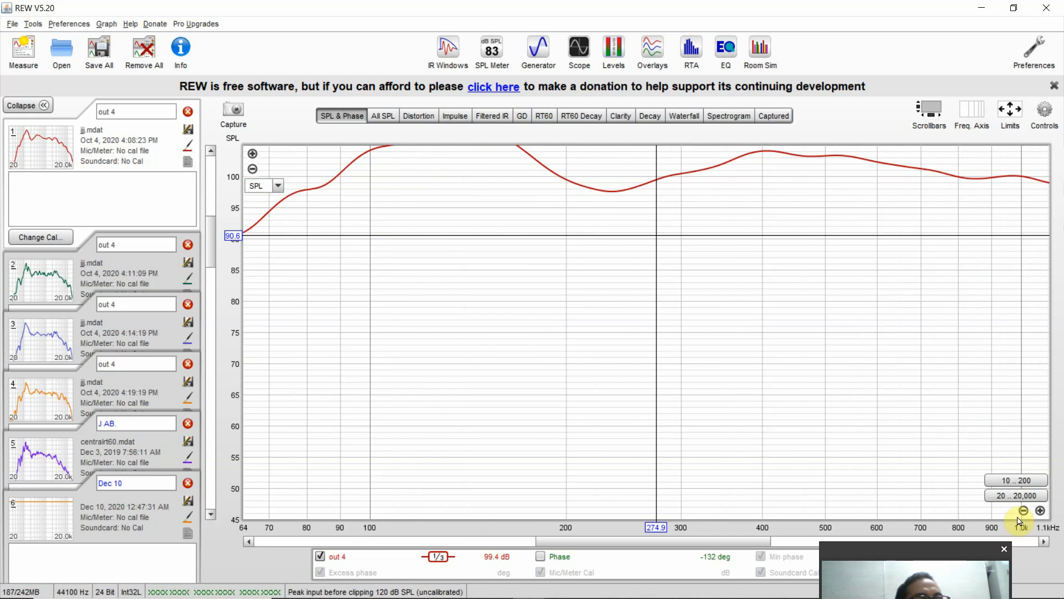
left_click(1023, 511)
left_click(1024, 511)
left_click(1023, 511)
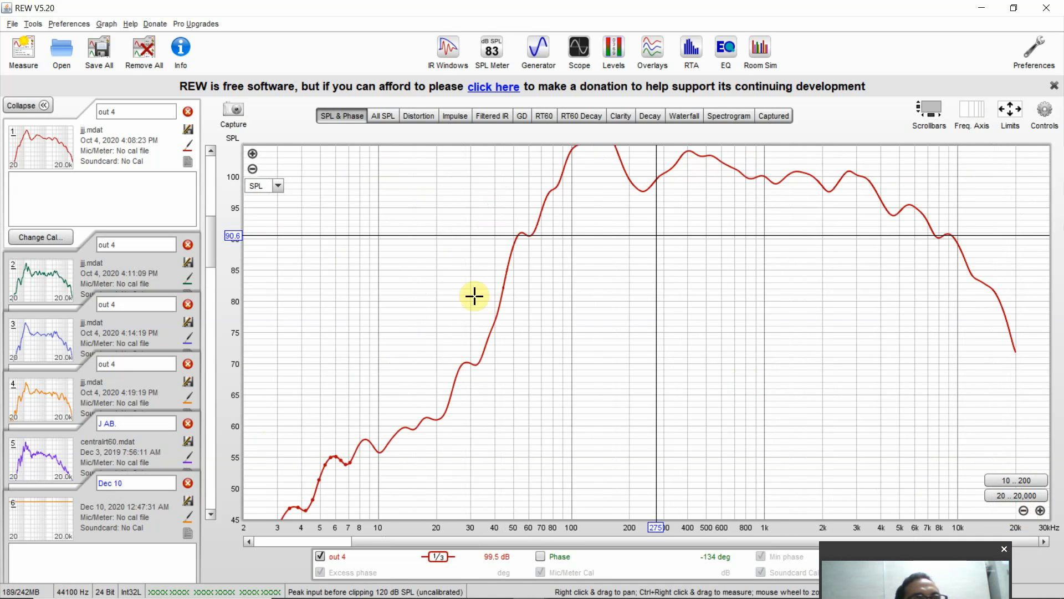
- Zoom the SPL axis out and in to compare how the curve looks at different amplitude scales
left_click(252, 166)
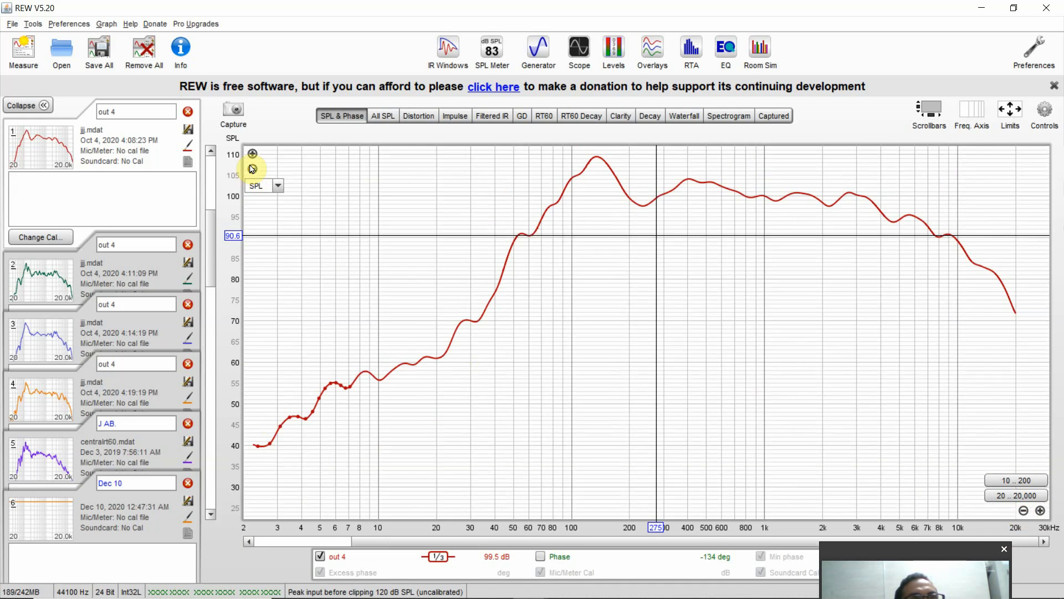
left_click(251, 166)
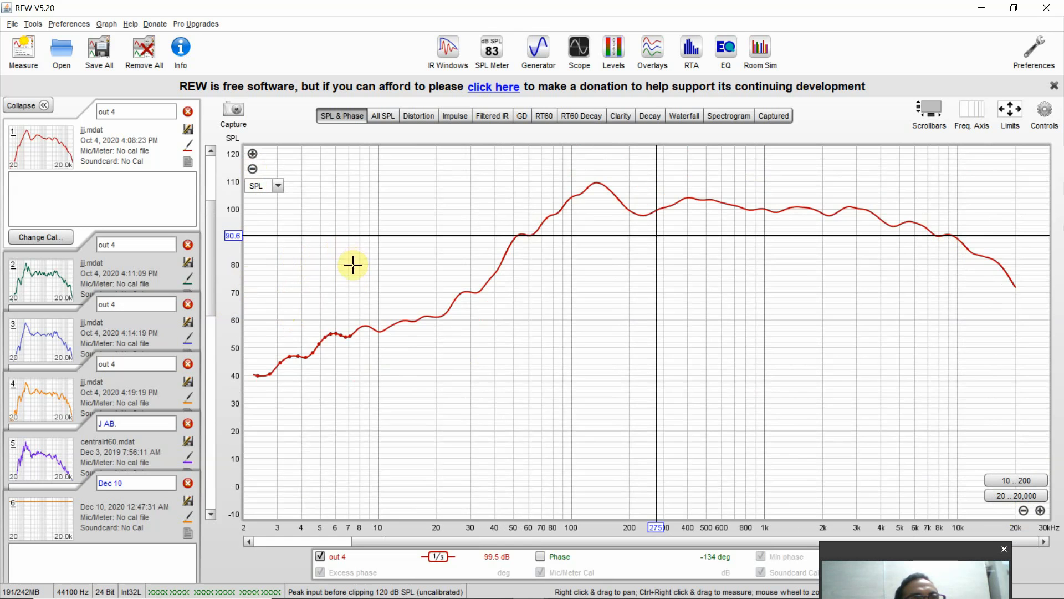
left_click(253, 154)
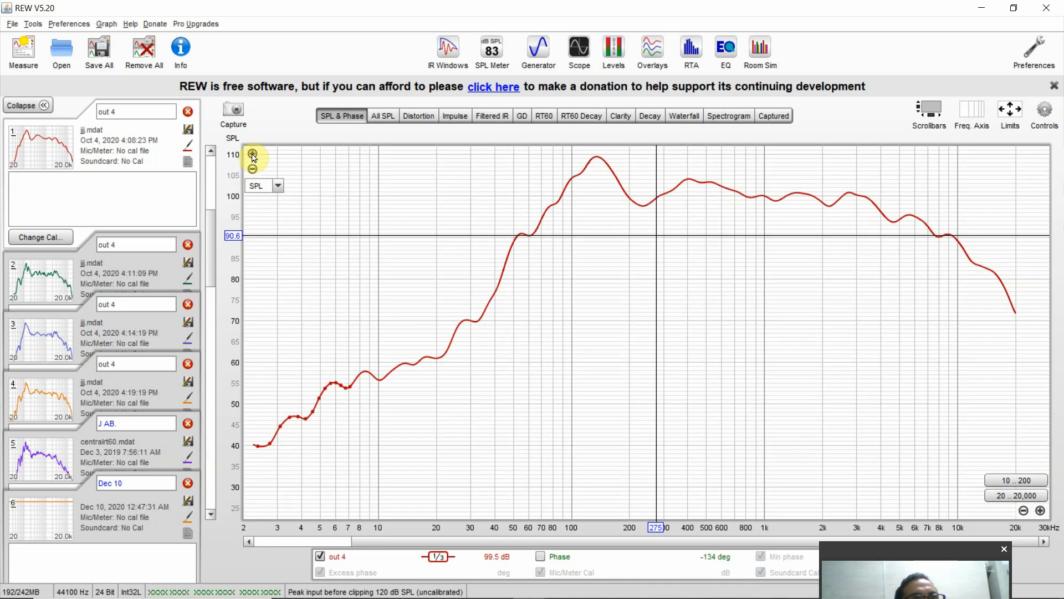
left_click(253, 155)
left_click(252, 168)
left_click(253, 167)
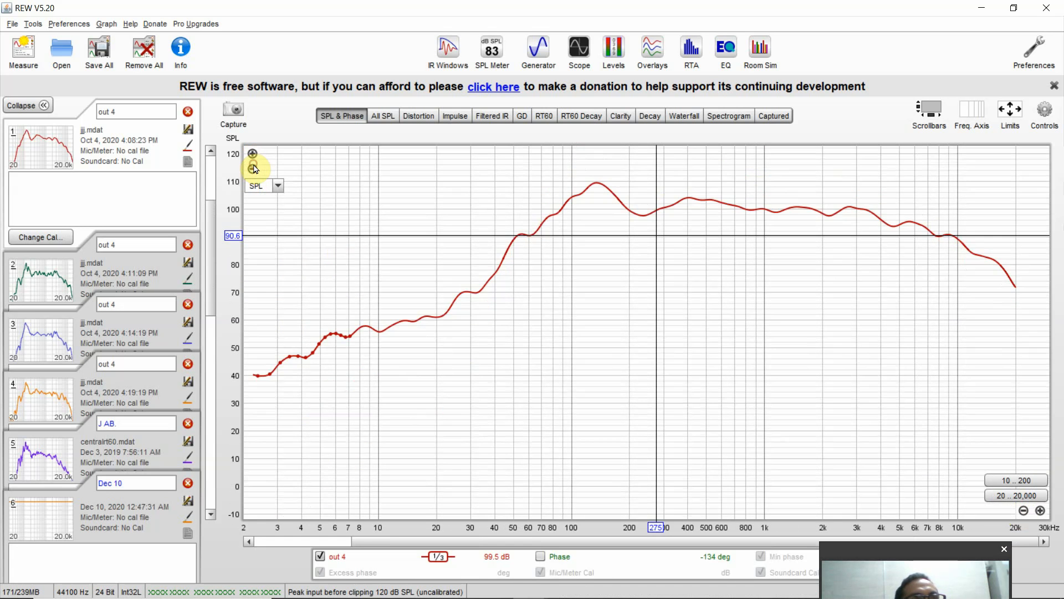
- Pan the SPL graph to inspect the curve, and show the 10 to 200 Hz preset range and the frequencies above it
left_click_drag(369, 236, 409, 250)
left_click_drag(654, 211, 652, 243)
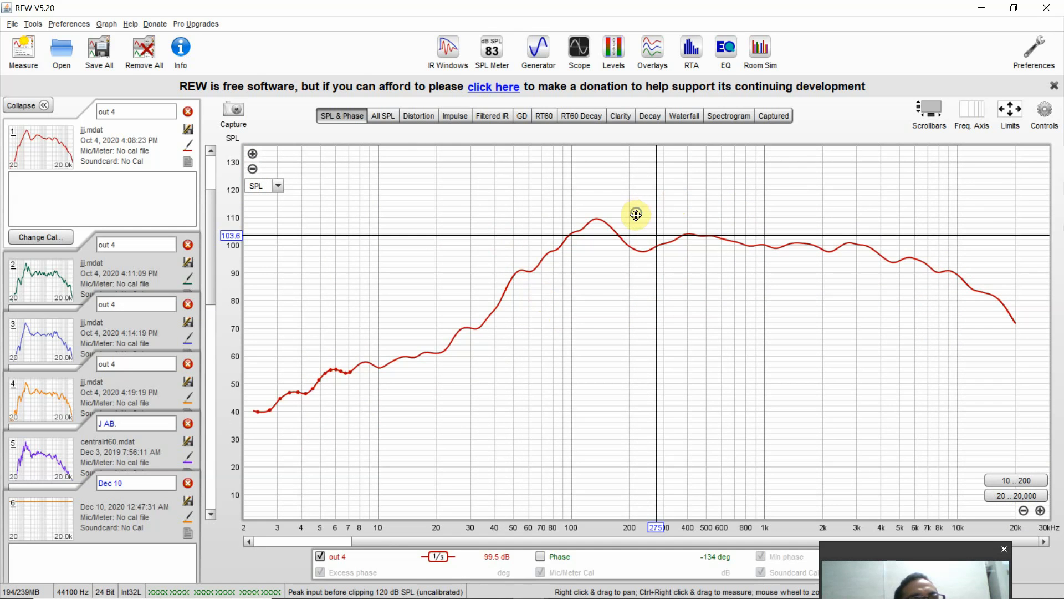
left_click_drag(634, 214, 706, 267)
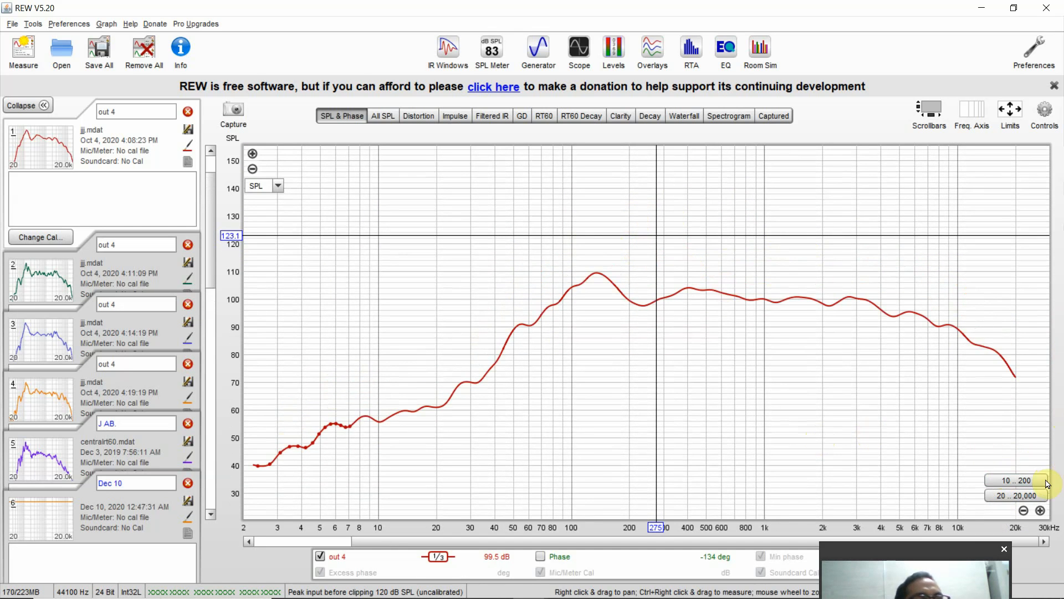
left_click(1035, 480)
left_click_drag(855, 414, 477, 311)
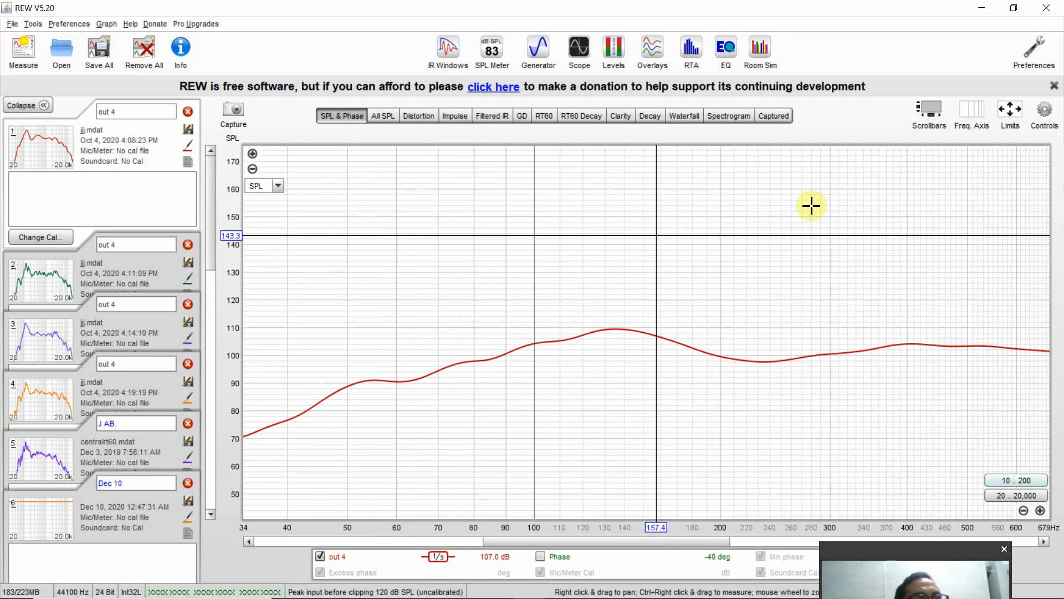
left_click_drag(811, 206, 570, 238)
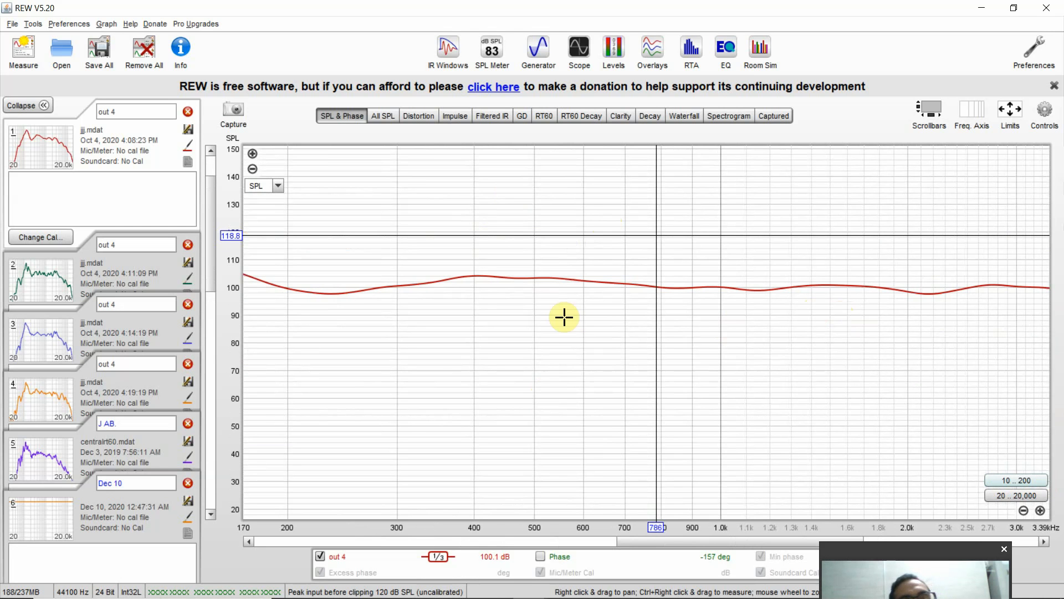
- Zoom in the graph's amplitude around the 640 Hz cursor position, and restore the 20 to 20,000 Hz frequency range
left_click(601, 333)
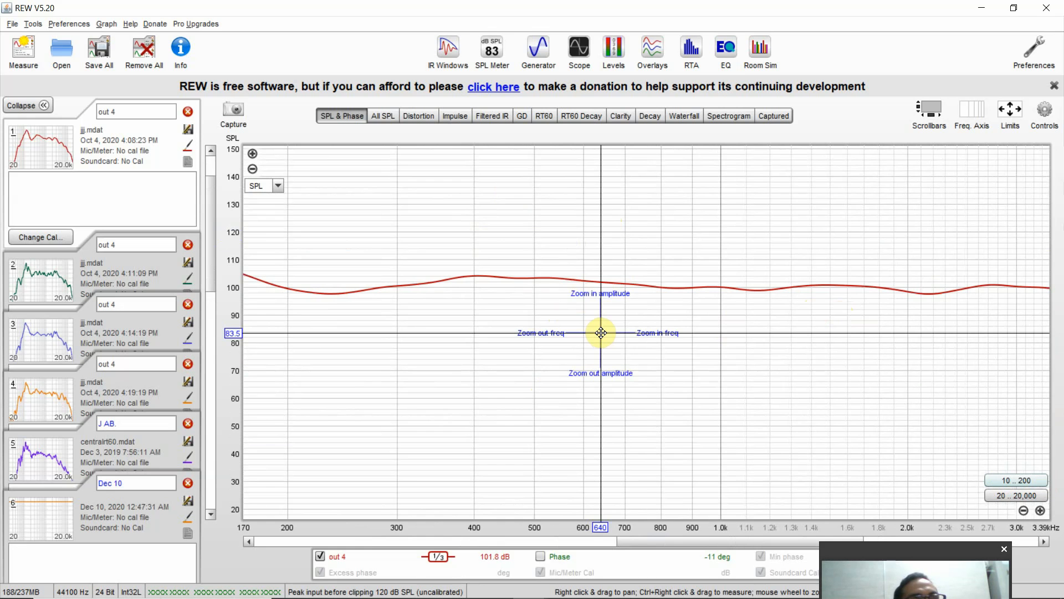
left_click_drag(601, 333, 591, 294)
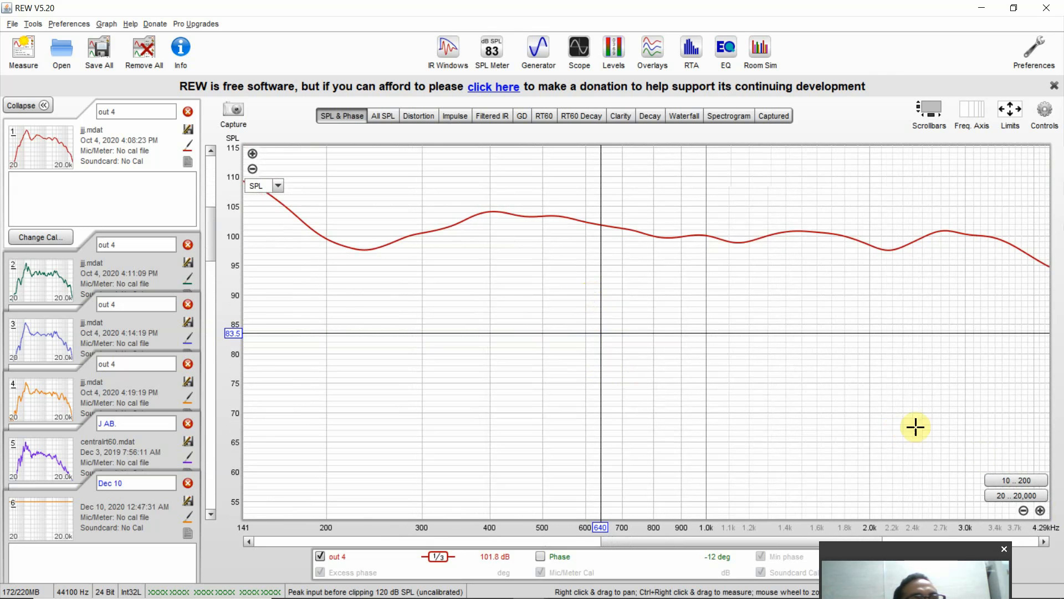
left_click(1024, 496)
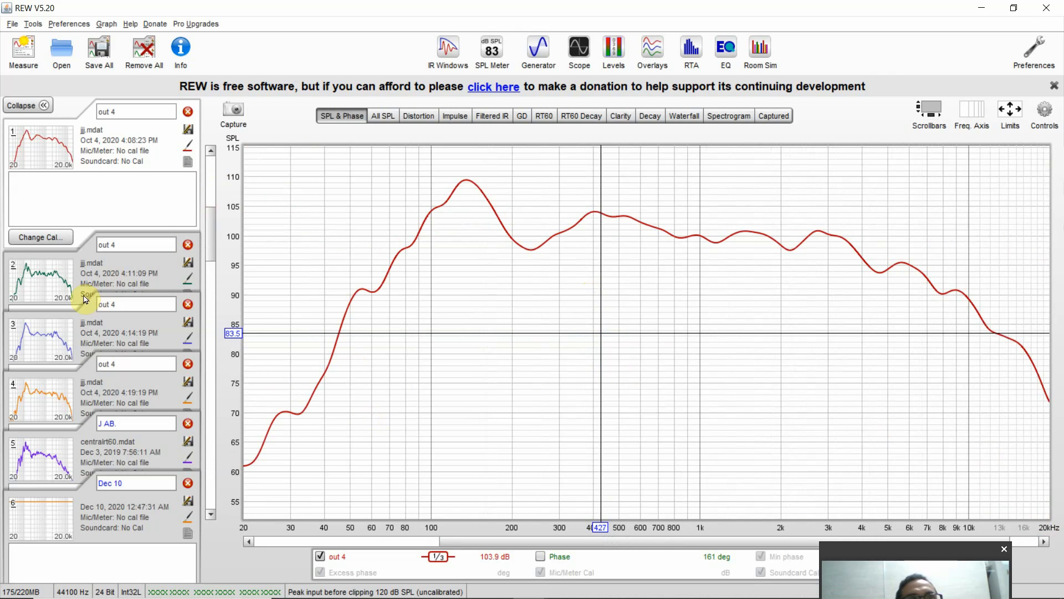
- View the SPL curves of the second, third and fourth out 4 measurements in turn
left_click(72, 278)
left_click(76, 332)
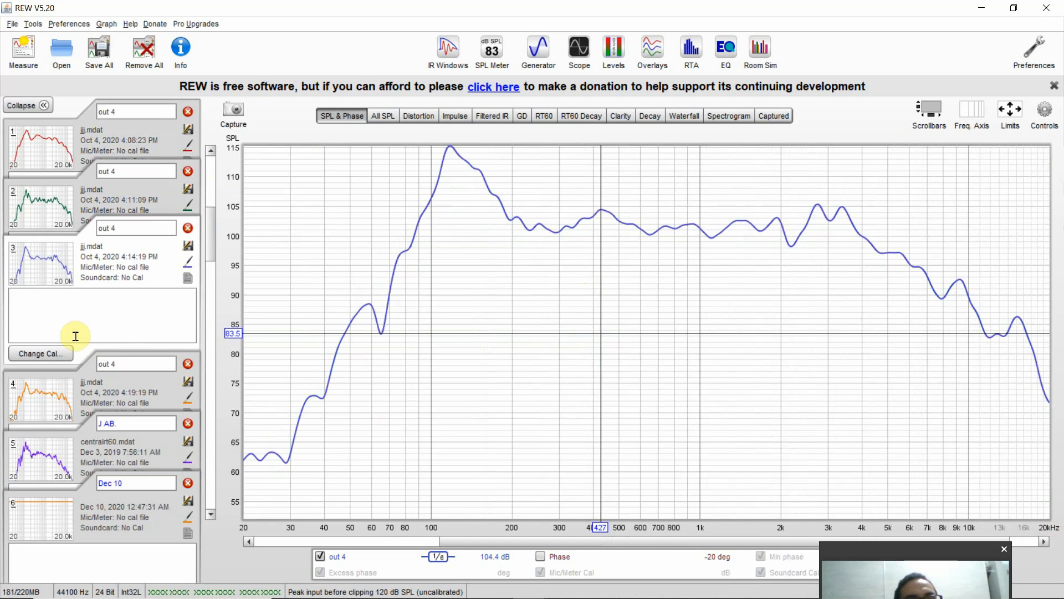
left_click(83, 400)
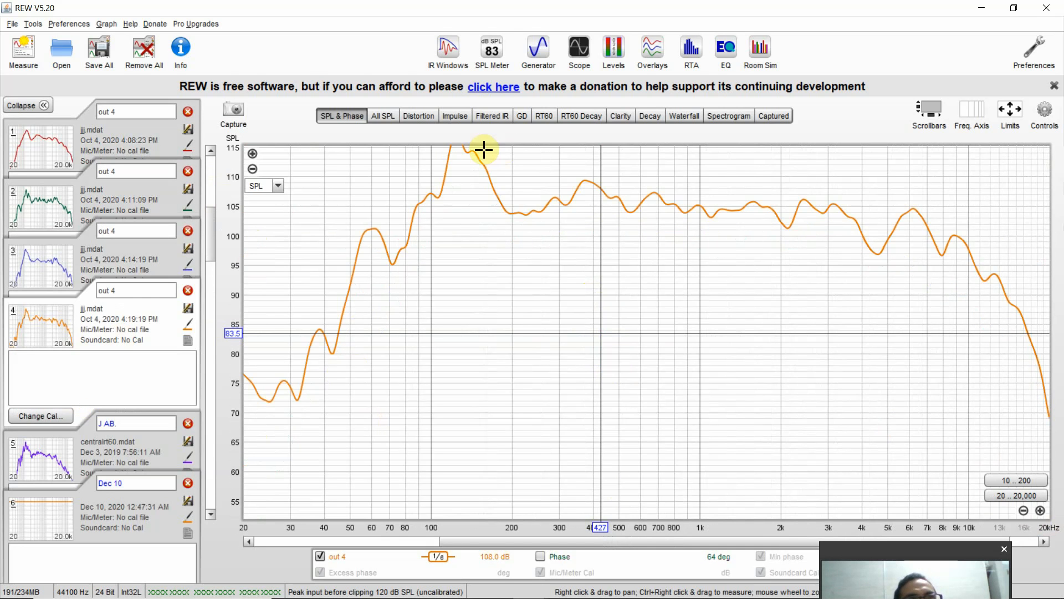
- Show the SPL curves of all measurements together in the All SPL graph
left_click(371, 116)
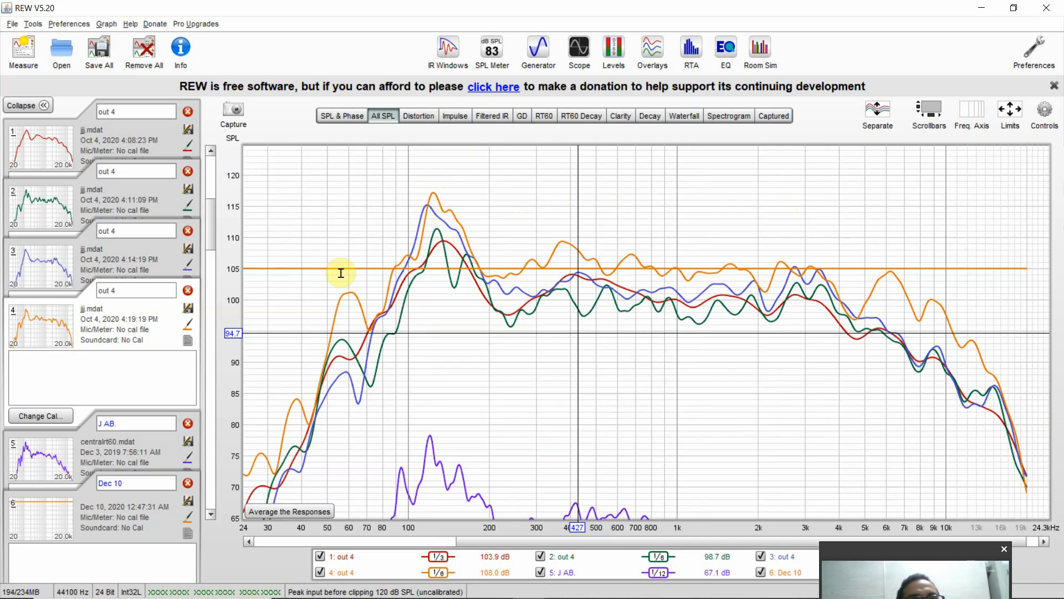
left_click(836, 553)
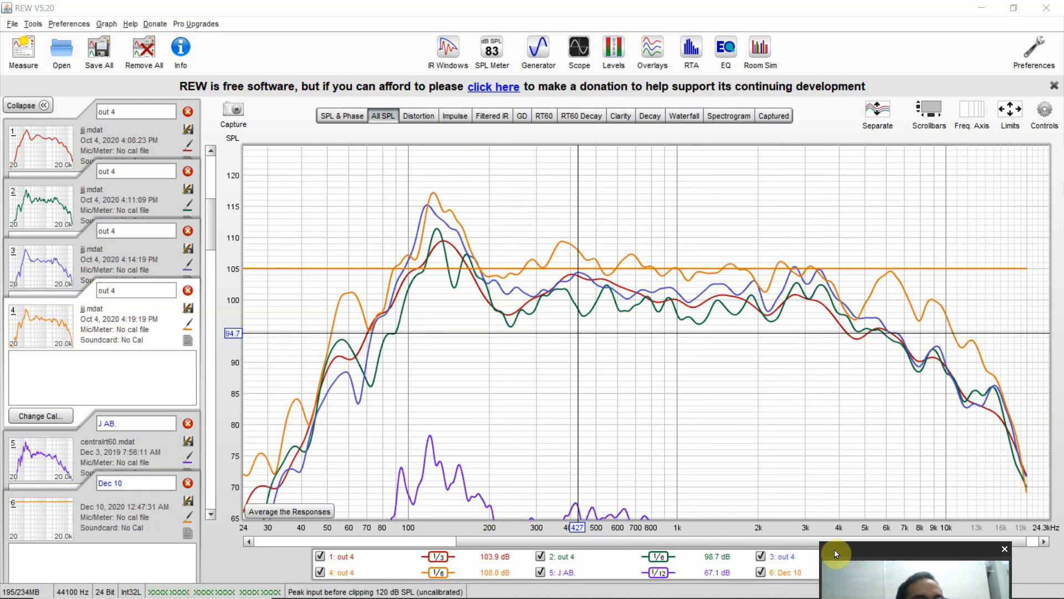
left_click_drag(836, 554, 845, 52)
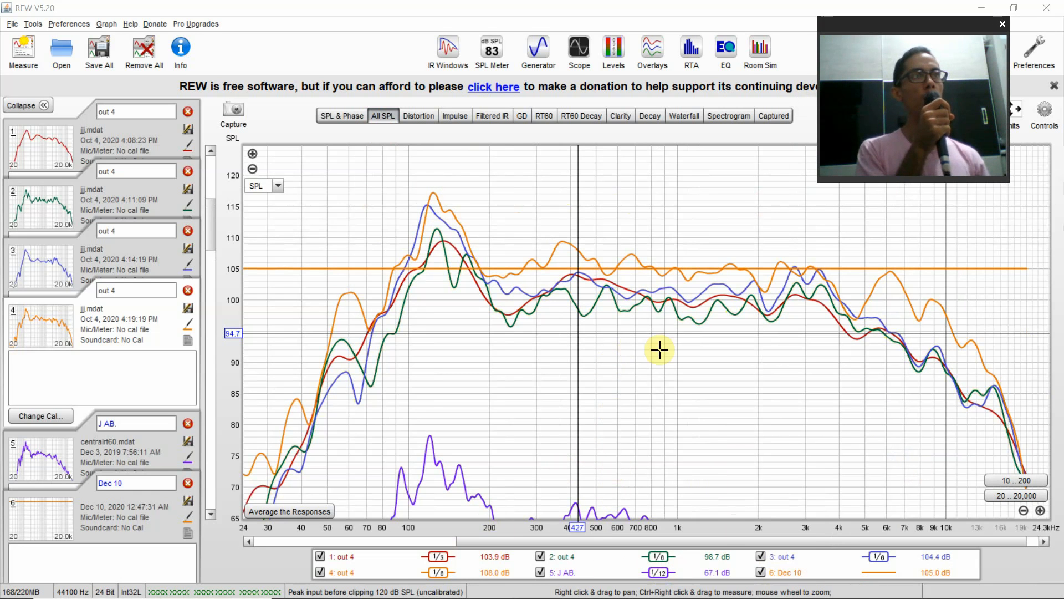
- Clear all trace selections in the All SPL graph, and select all traces again
right_click(608, 572)
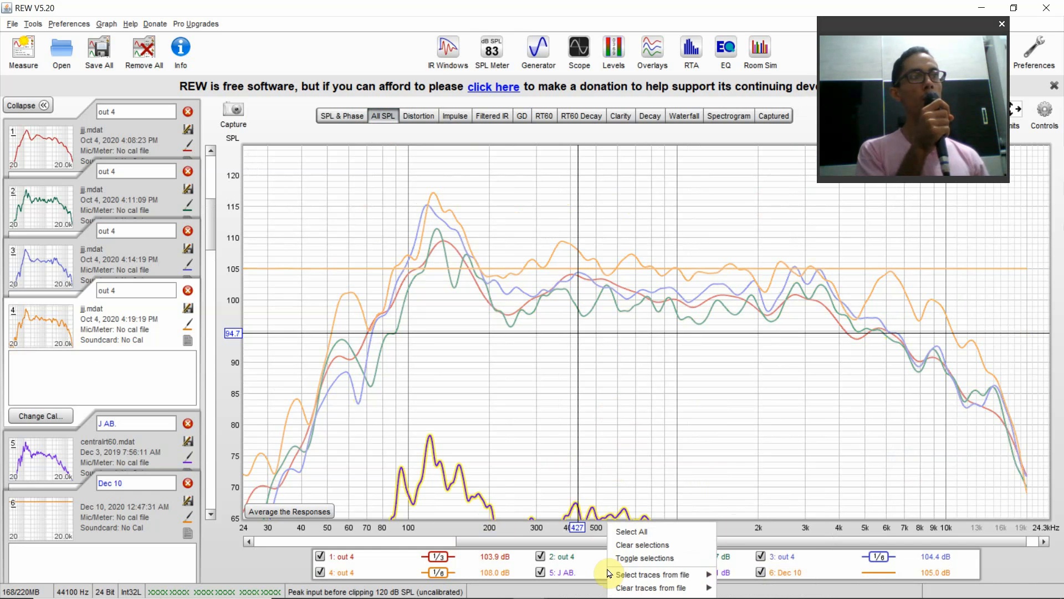
left_click(627, 546)
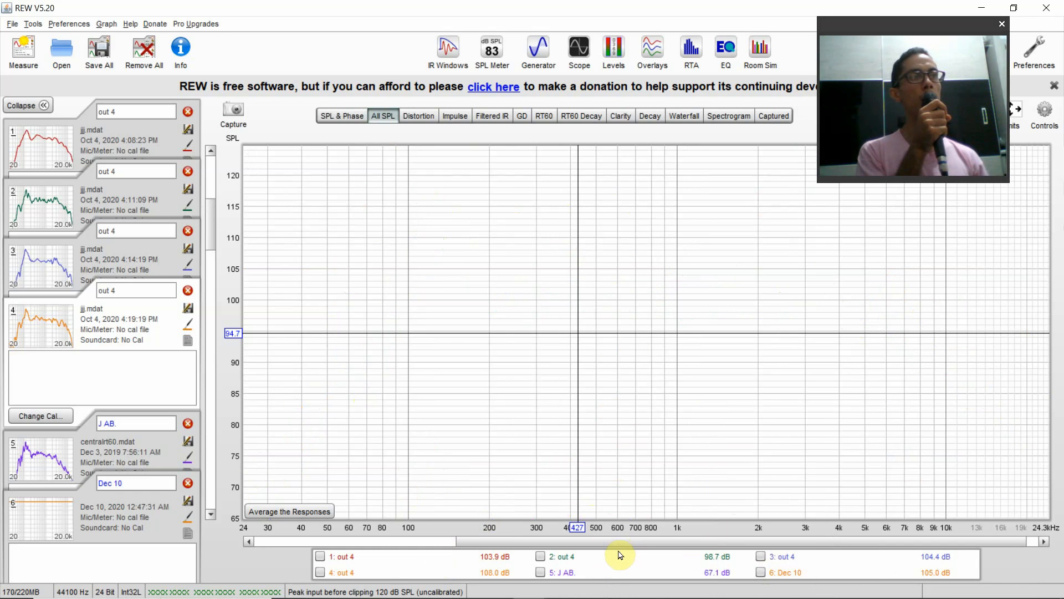
right_click(619, 555)
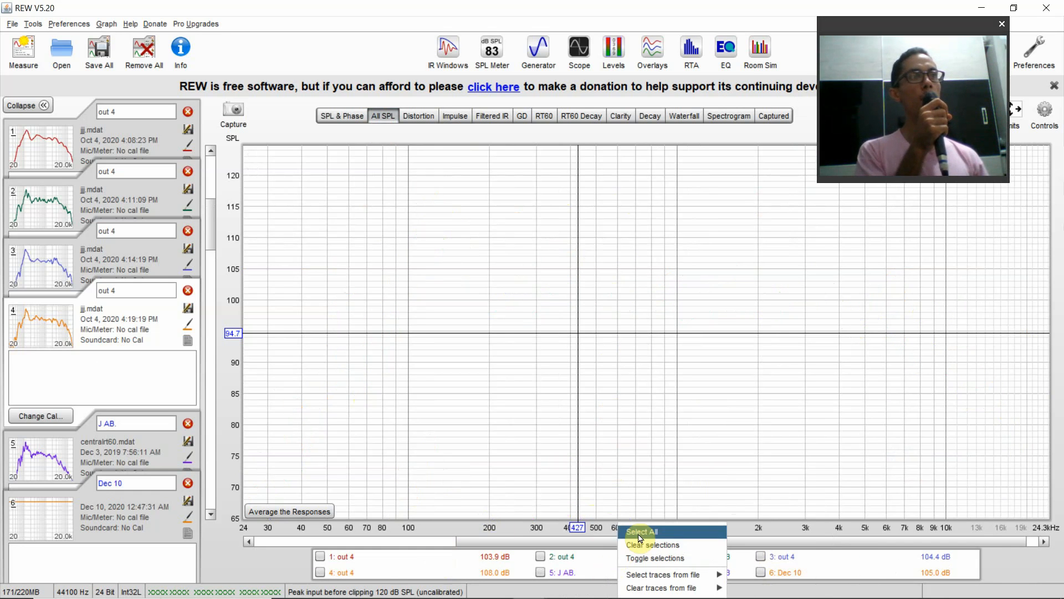
right_click(609, 555)
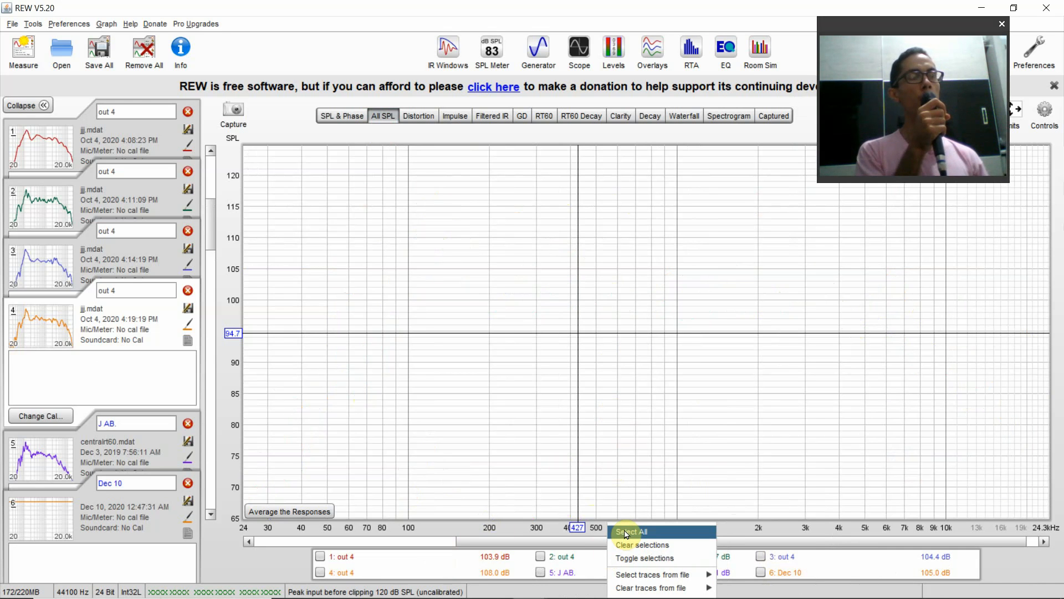
left_click(626, 534)
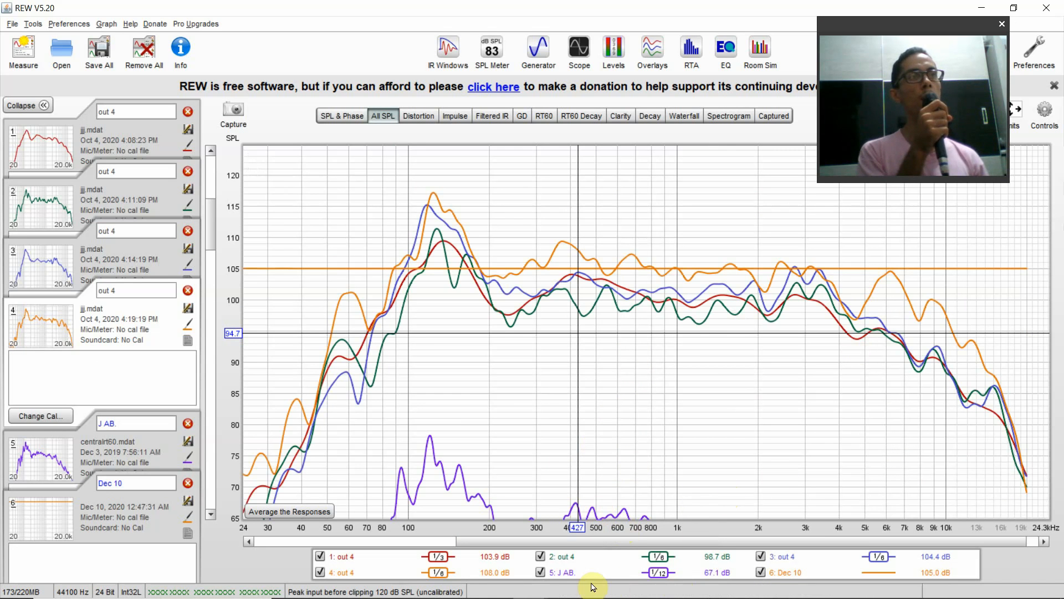
- Hide the J AB. and Dec 10 traces so that only the four out 4 curves are plotted
left_click(571, 572)
left_click(775, 572)
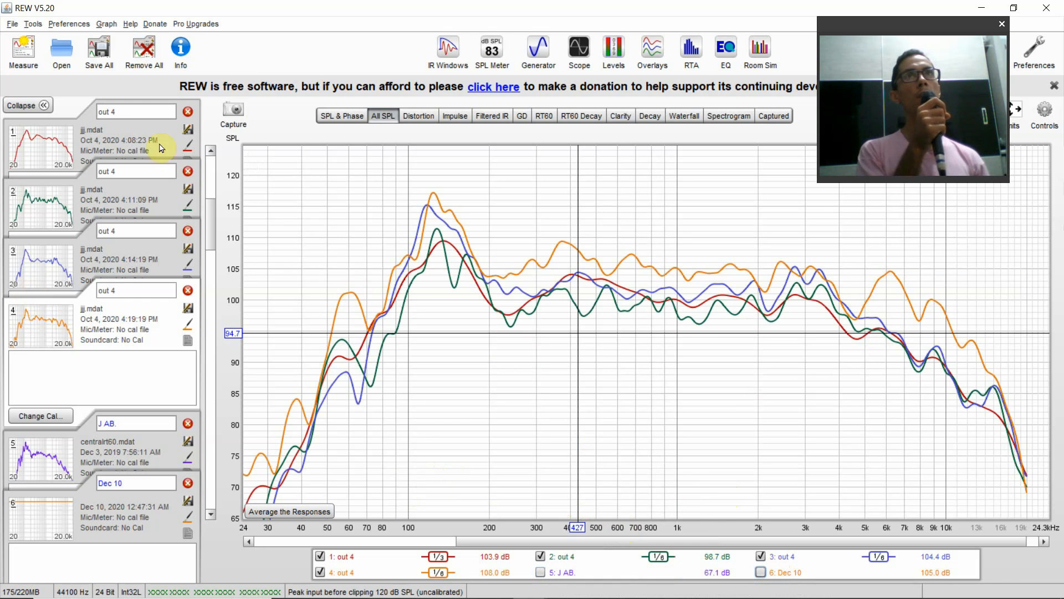
left_click(912, 30)
left_click_drag(912, 30, 778, 96)
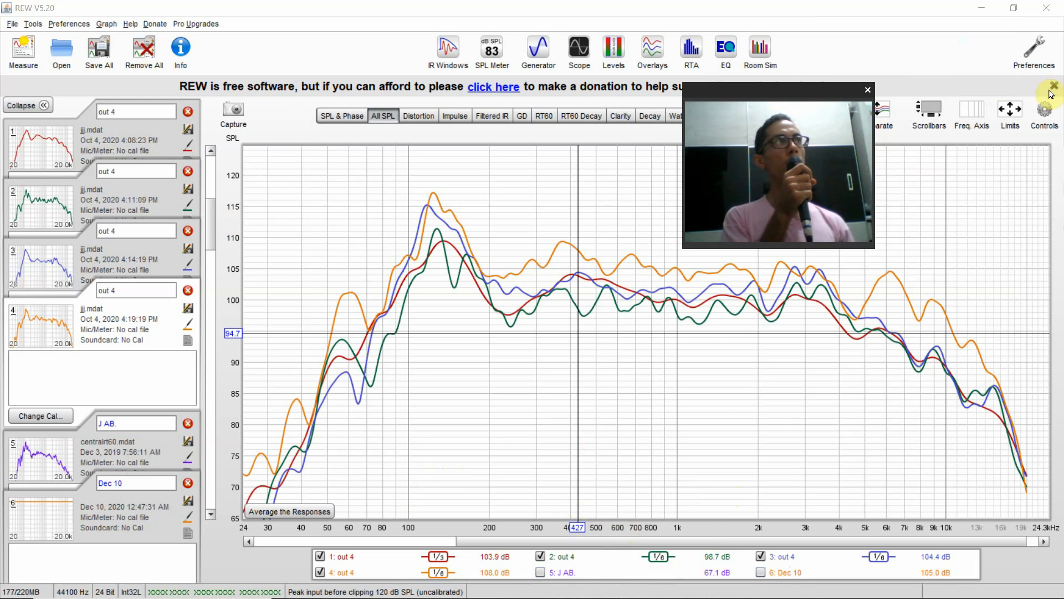
- Apply 1/3 smoothing to all selected measurements through the graph controls
left_click(1045, 109)
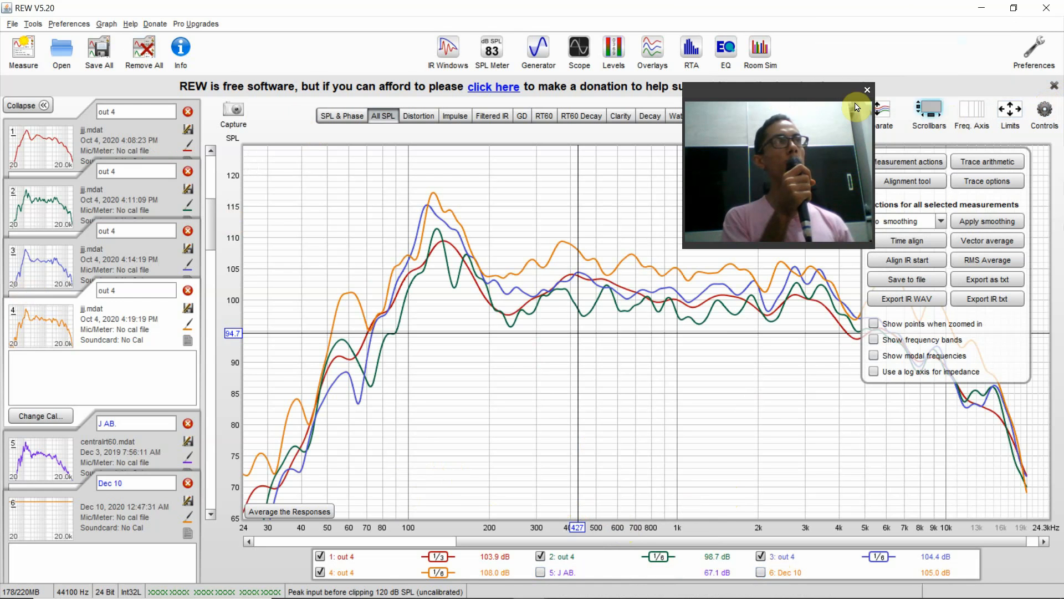
left_click_drag(798, 92, 733, 89)
left_click(1045, 109)
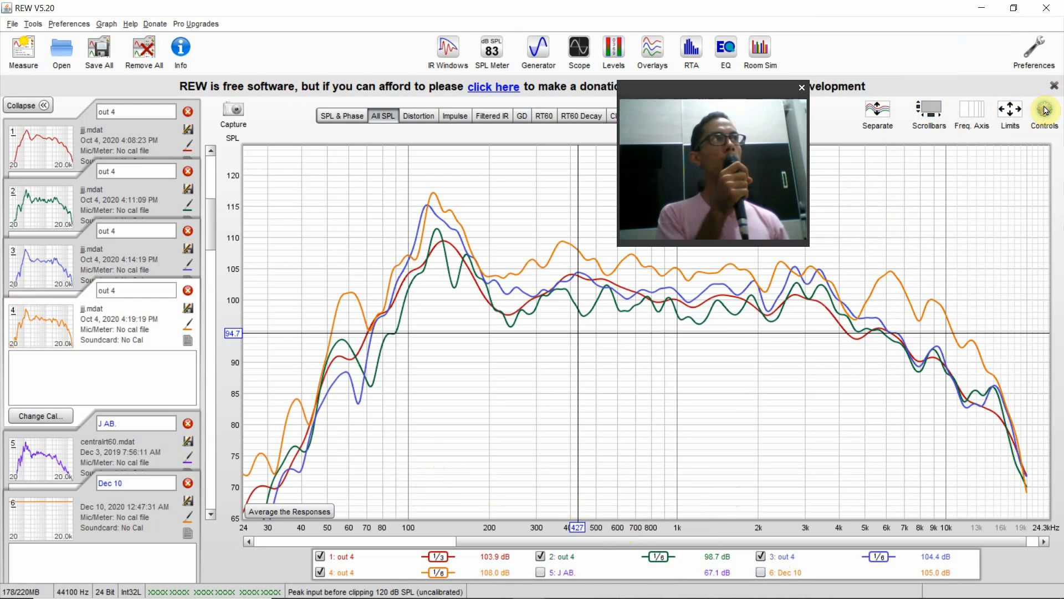
left_click(1046, 110)
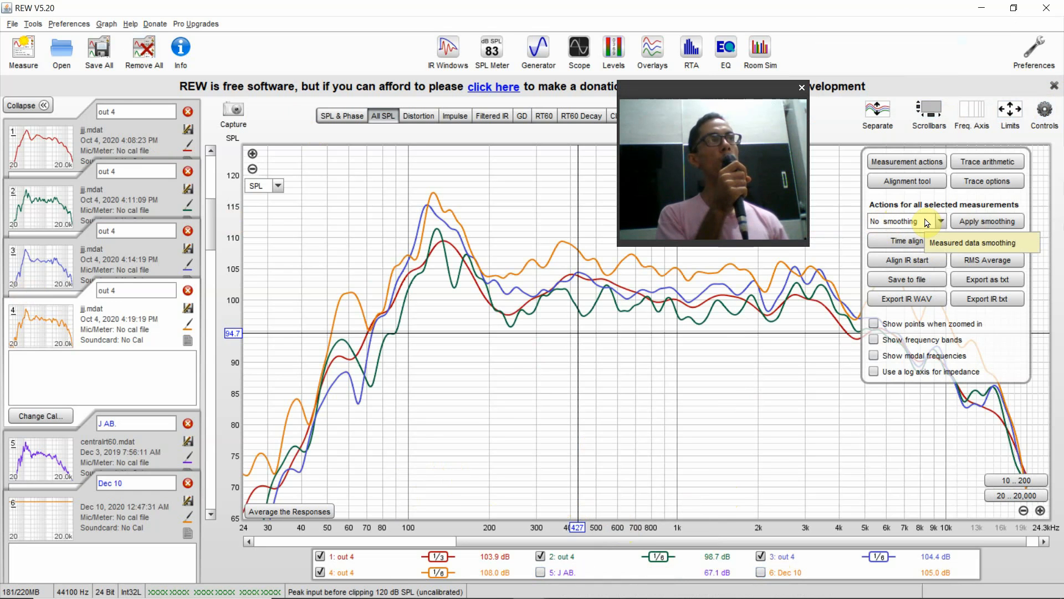
left_click(927, 223)
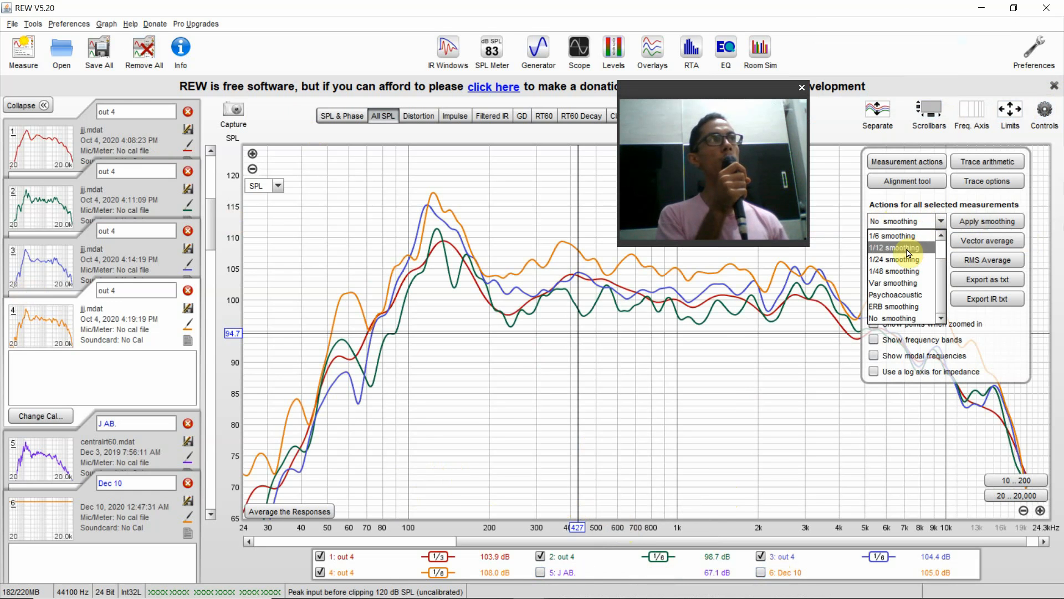
scroll(908, 256, "up", 1)
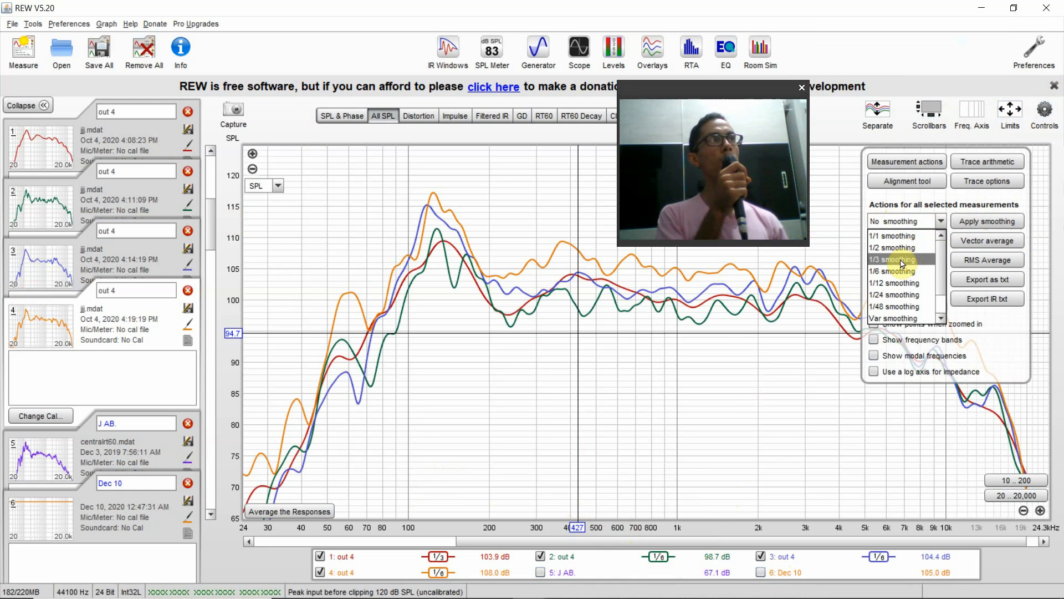
left_click(902, 259)
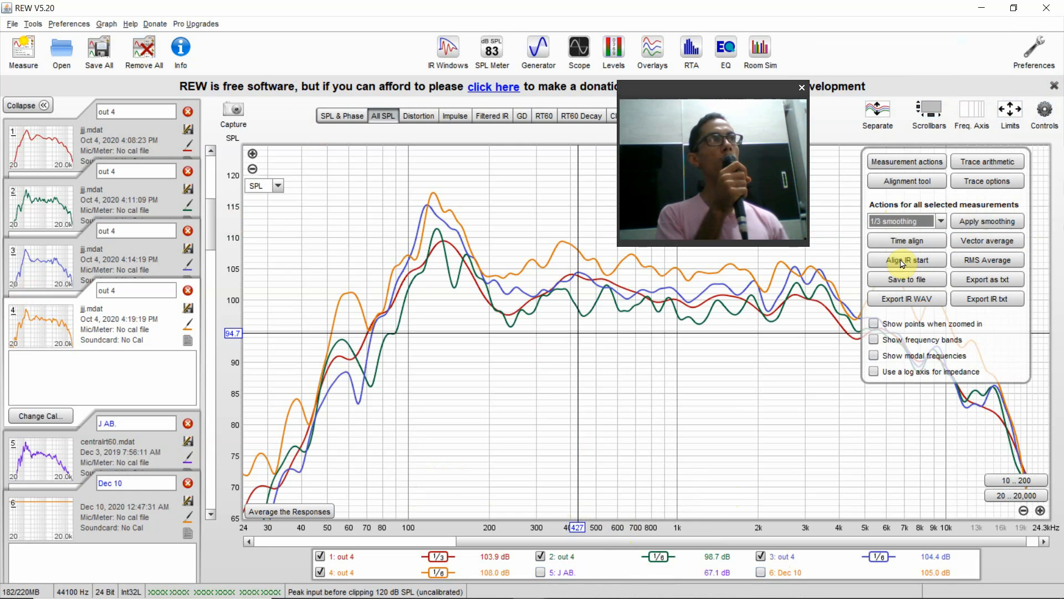
left_click(988, 222)
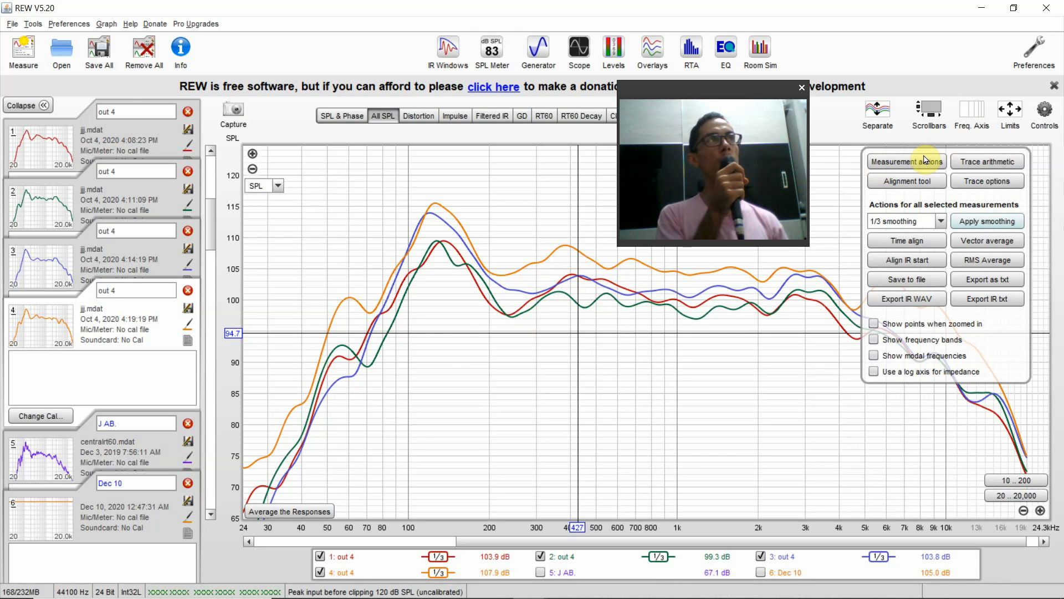
- Apply an SPL offset of -5.4 dB to measurement 4 (out 4) and add the offset to its data
left_click(941, 158)
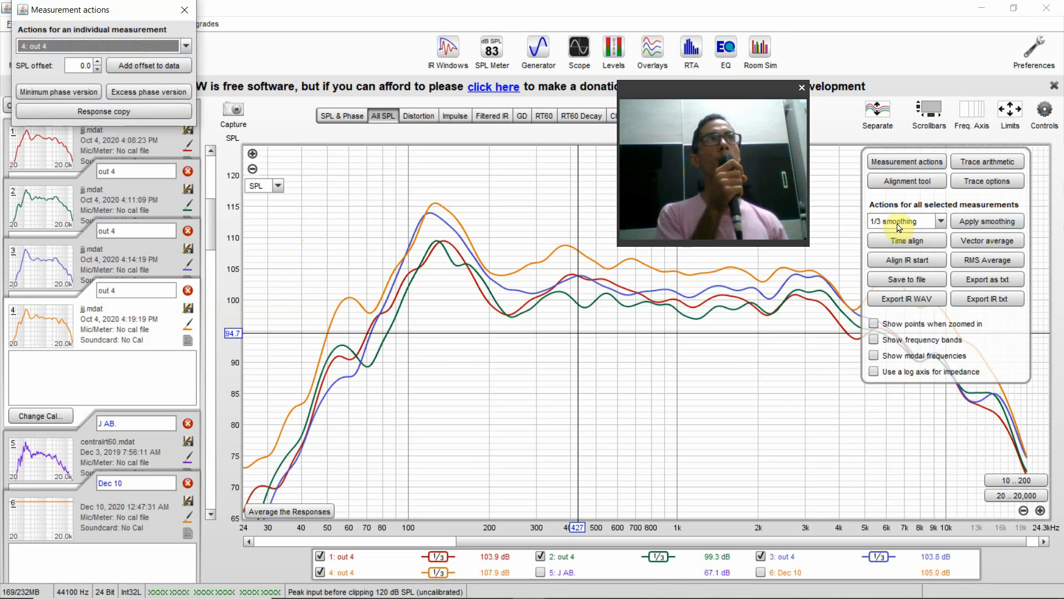
left_click(192, 12)
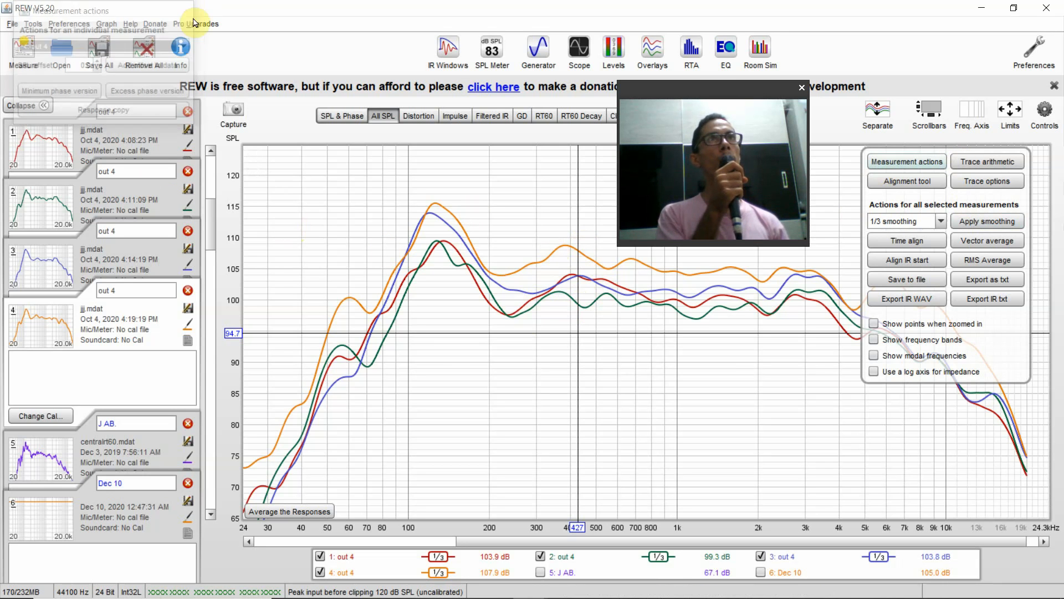
left_click(899, 162)
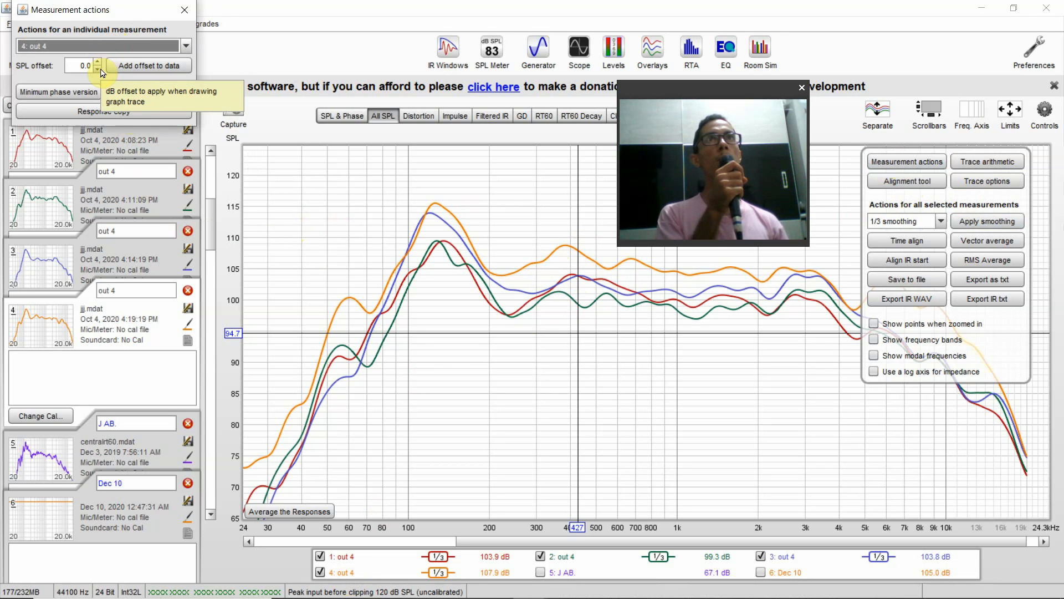
left_click_drag(100, 71, 98, 71)
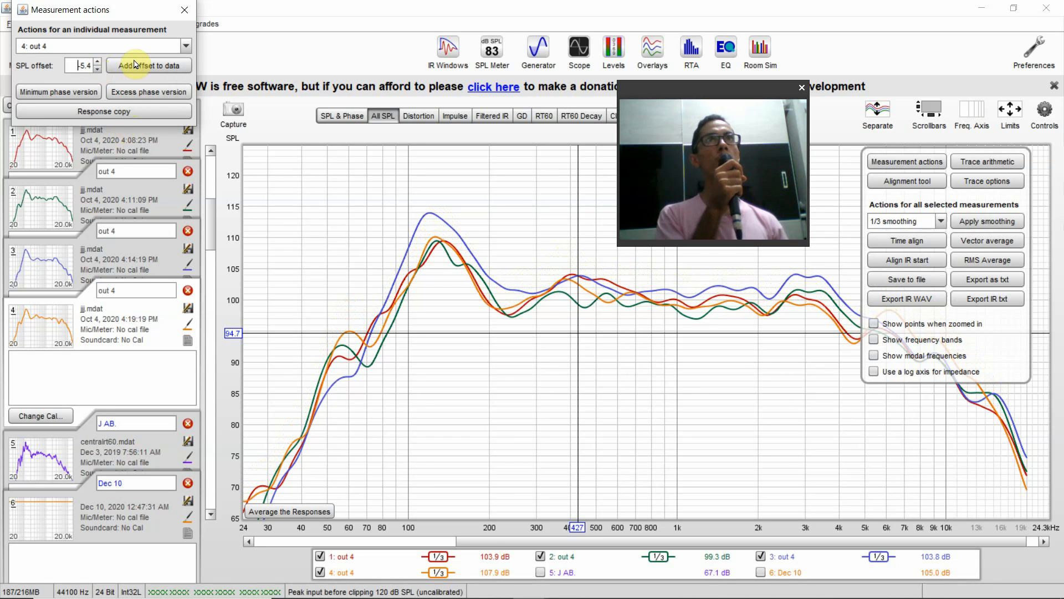
left_click(135, 64)
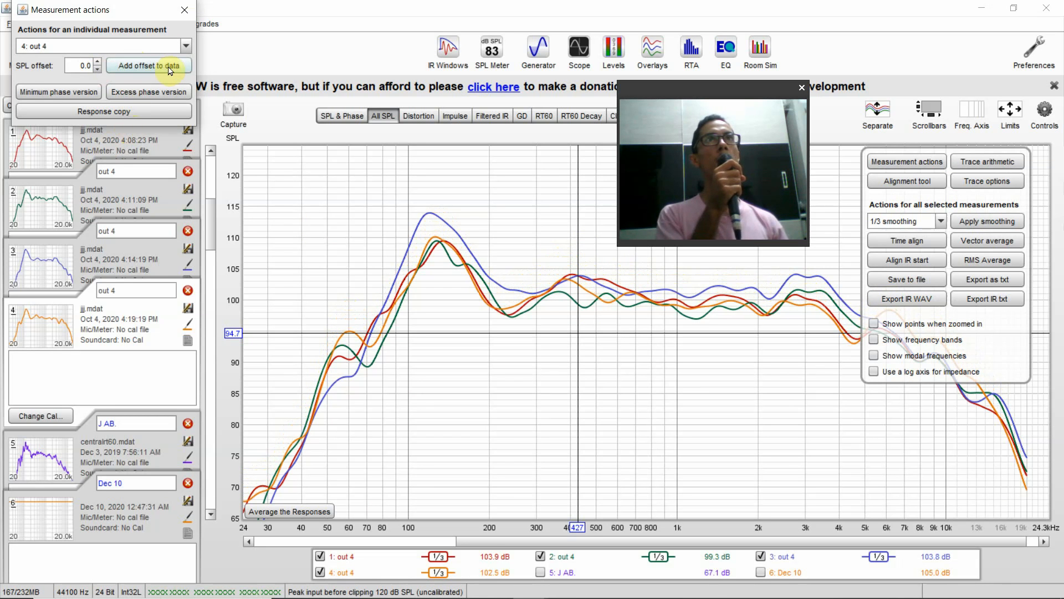
left_click(193, 11)
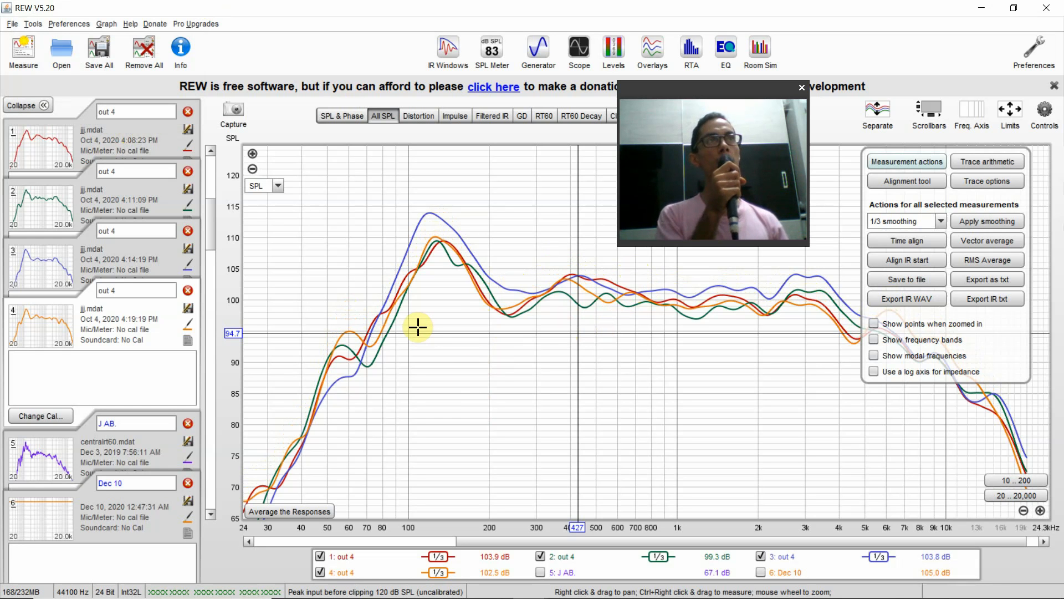
- Average the responses of the four plotted out 4 measurements, and toggle the averaged trace off and back on
left_click(312, 514)
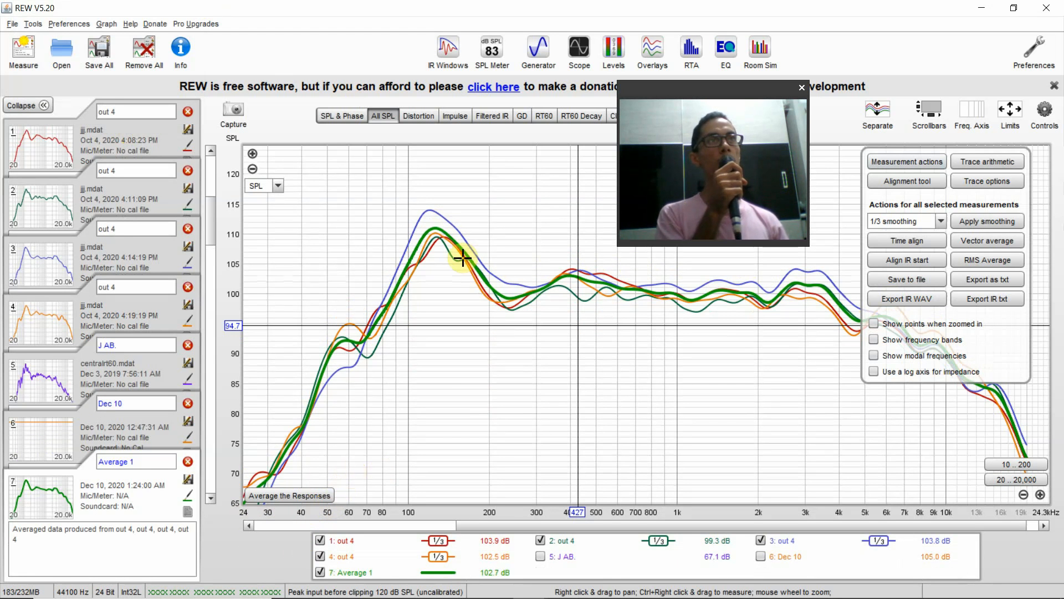
left_click(342, 576)
left_click(342, 576)
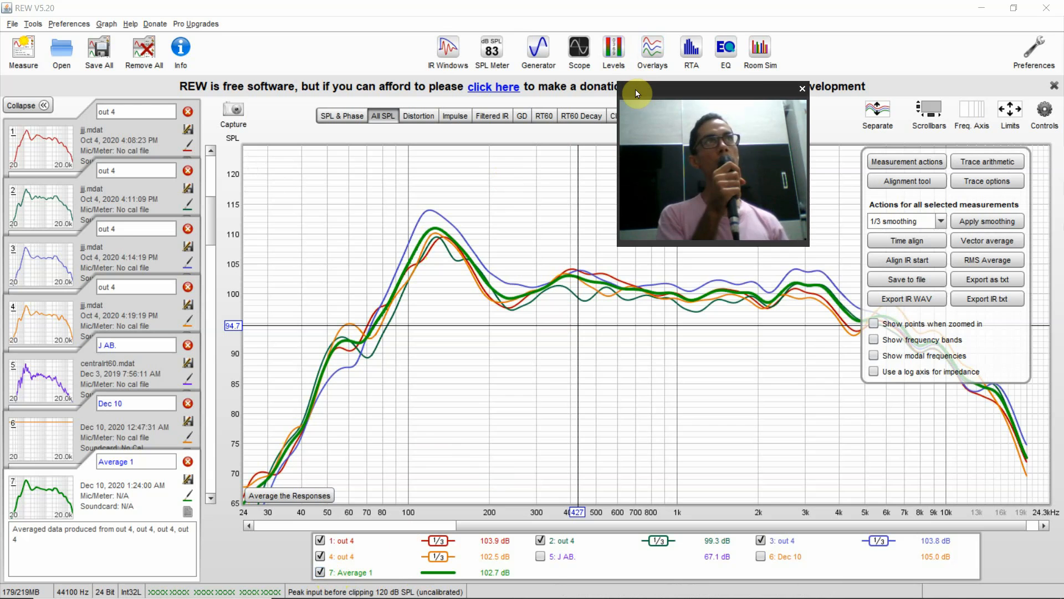
left_click_drag(635, 89, 806, 346)
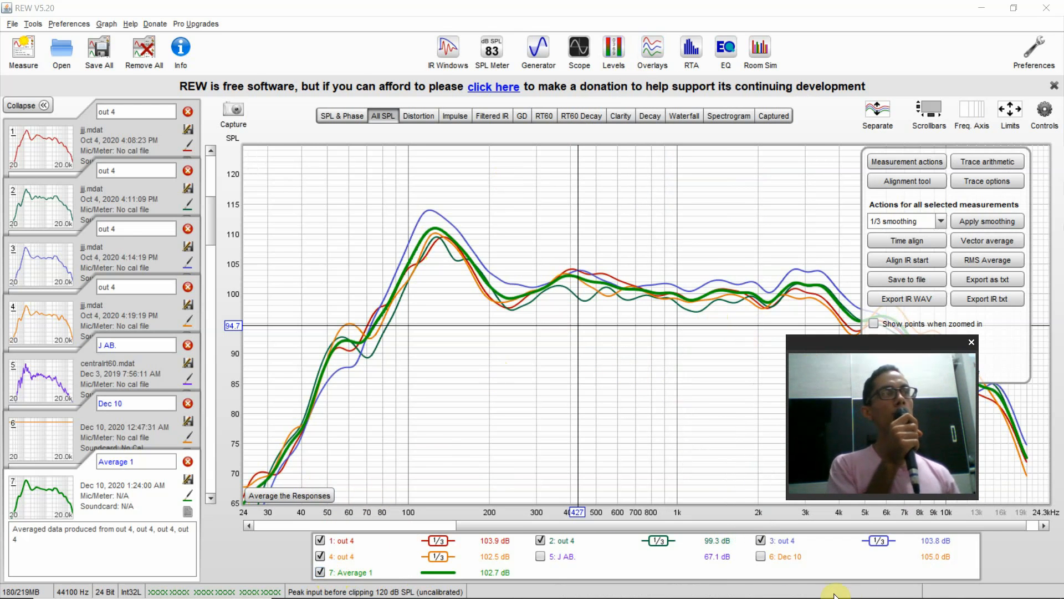
left_click(667, 583)
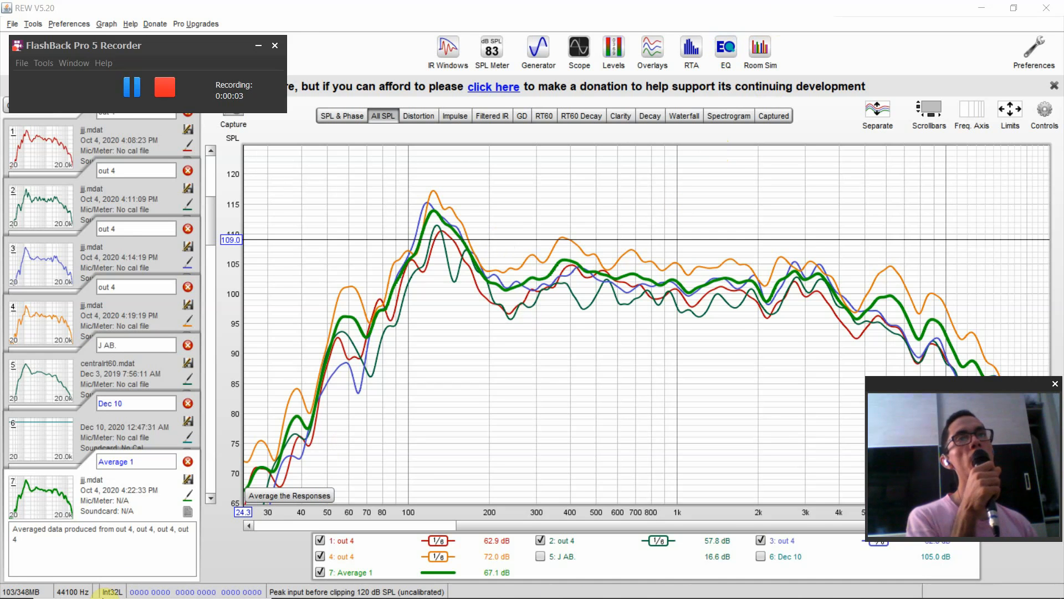
left_click(106, 504)
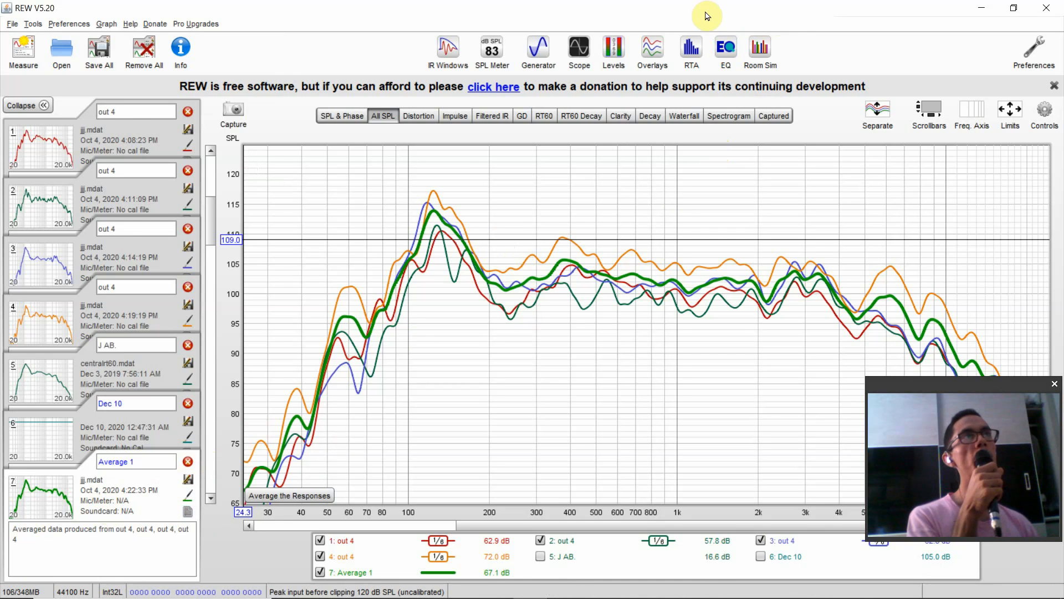
- Open the EQ window for the Average 1 measurement and look through the available equaliser models
left_click(721, 40)
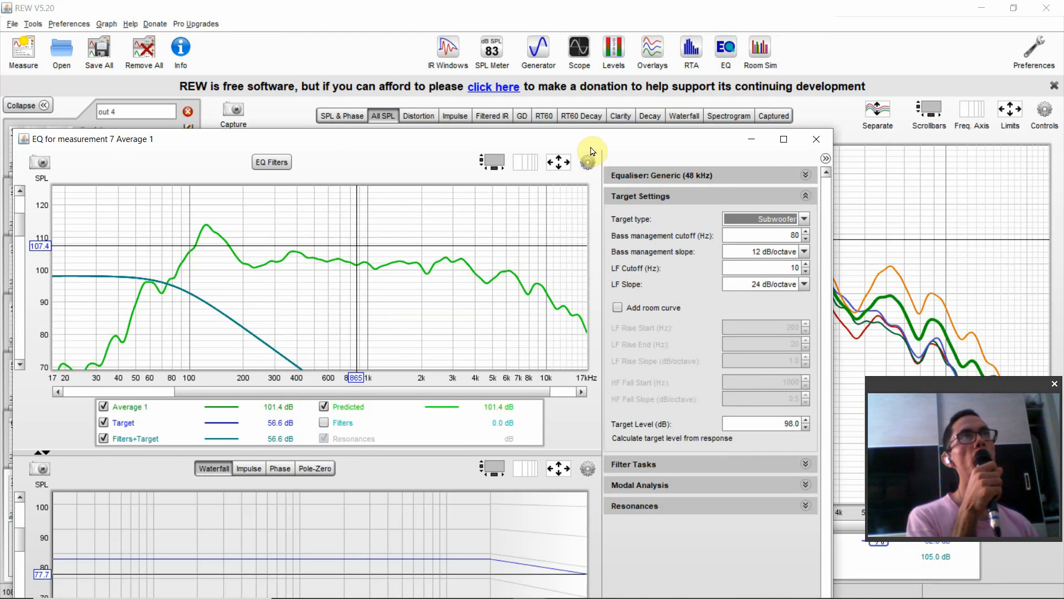
left_click_drag(597, 141, 600, 72)
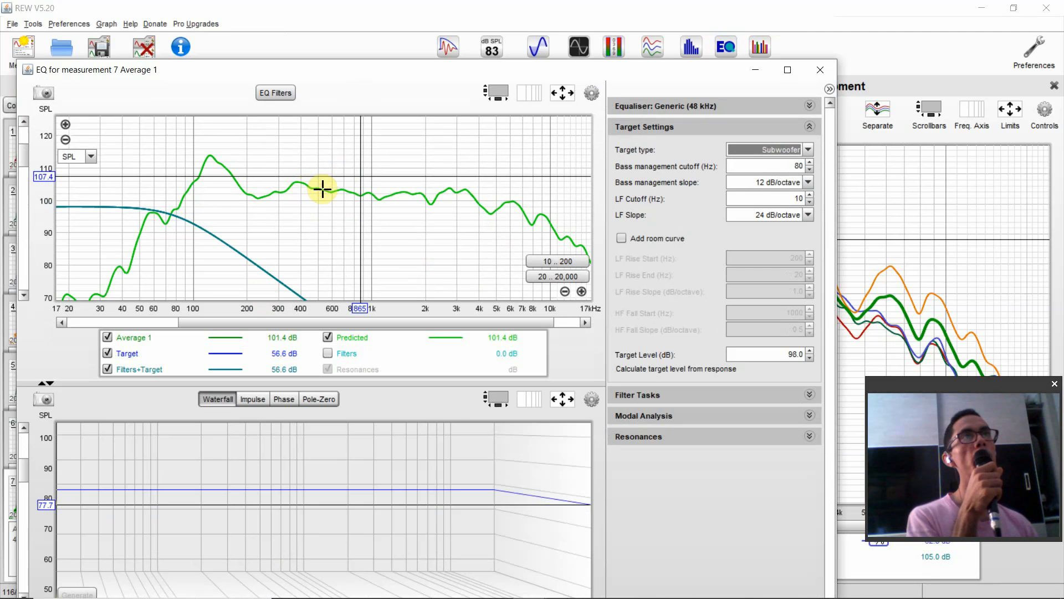
left_click(679, 127)
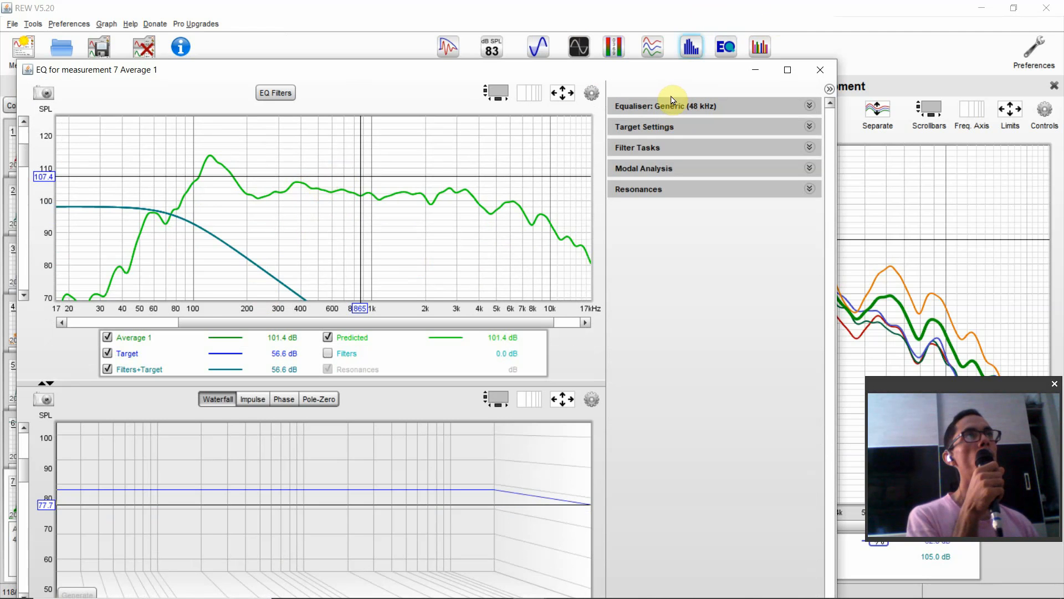
left_click(670, 105)
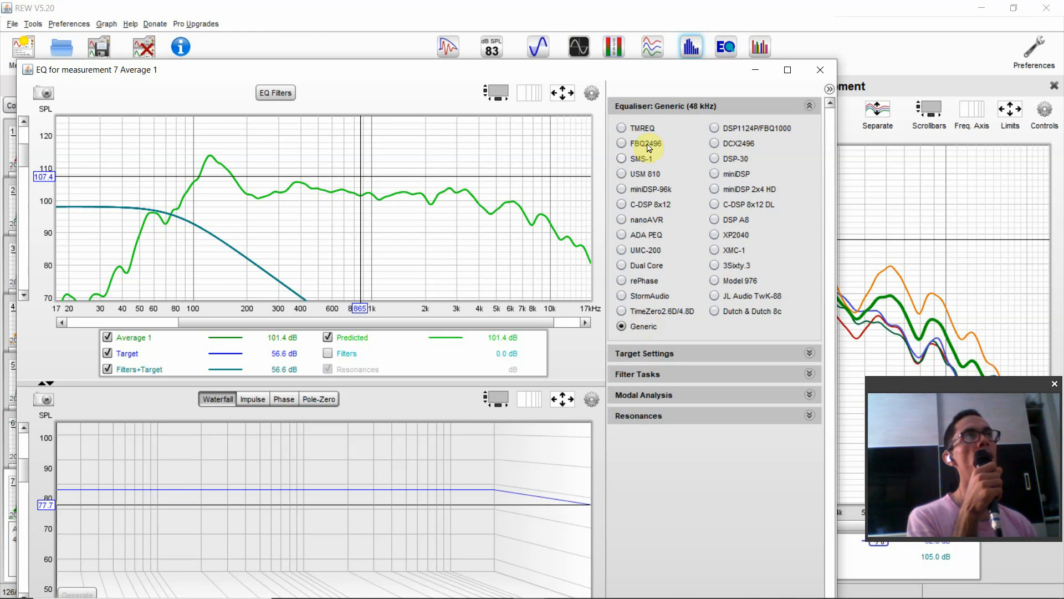
left_click(712, 105)
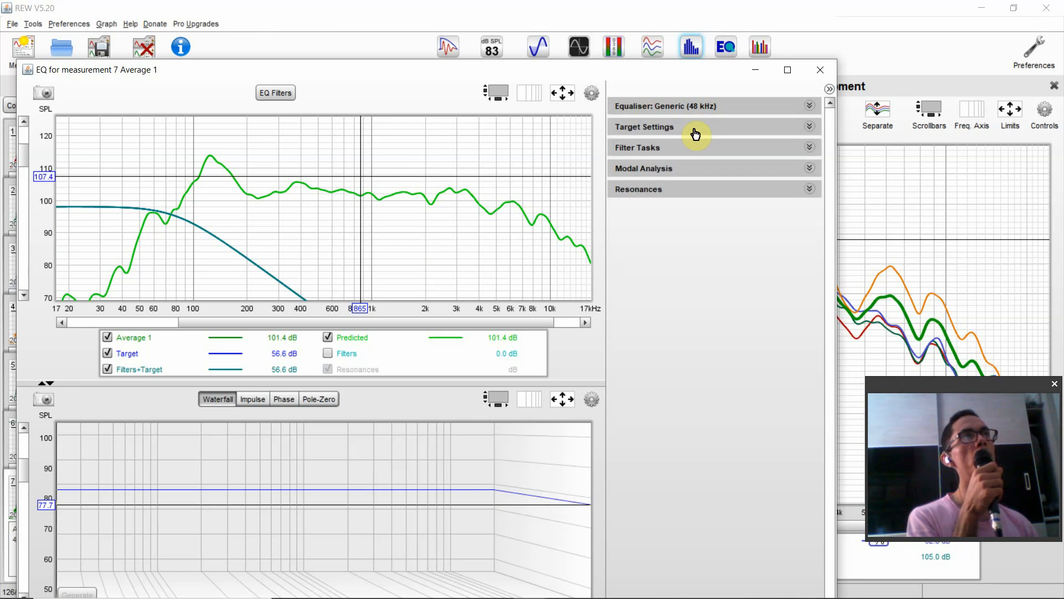
- Set the target type to None in the EQ target settings
left_click(693, 133)
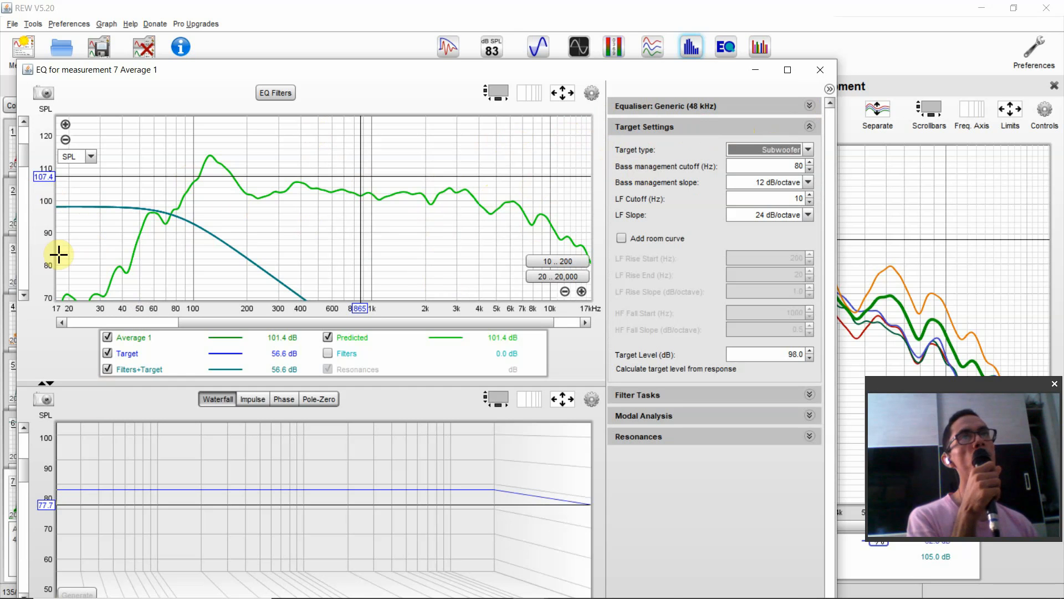
left_click(796, 149)
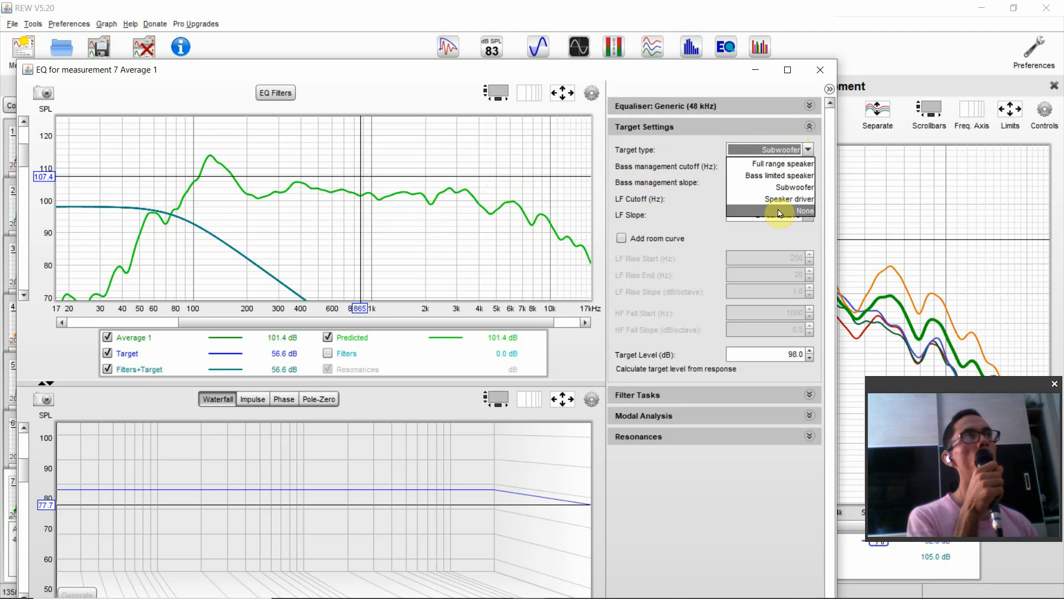
left_click(779, 212)
left_click(778, 143)
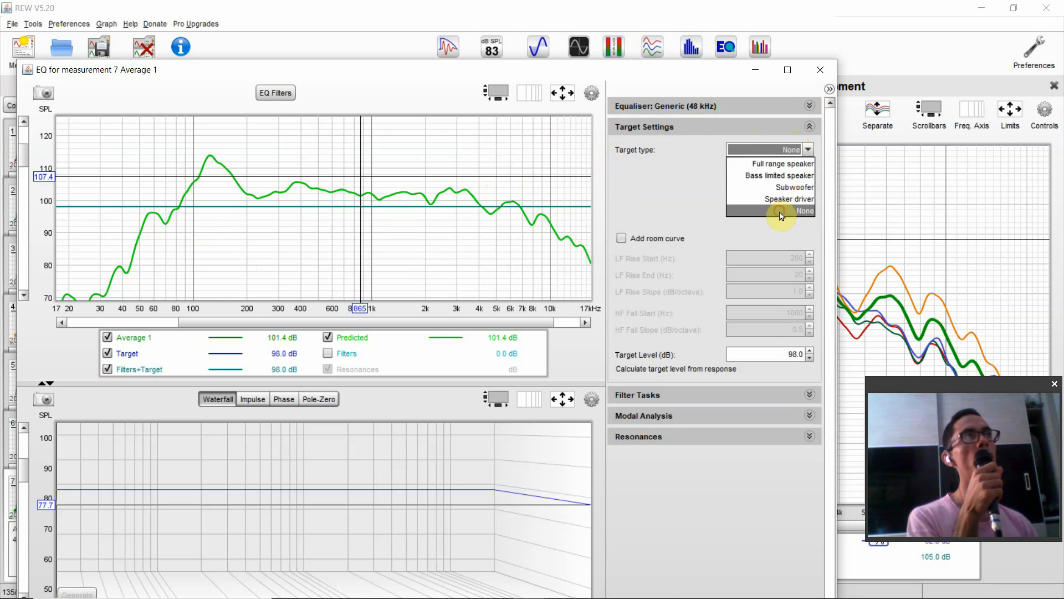
left_click(781, 214)
- Add a room curve to the target and remove it again, and calculate the target level from the response
left_click(683, 245)
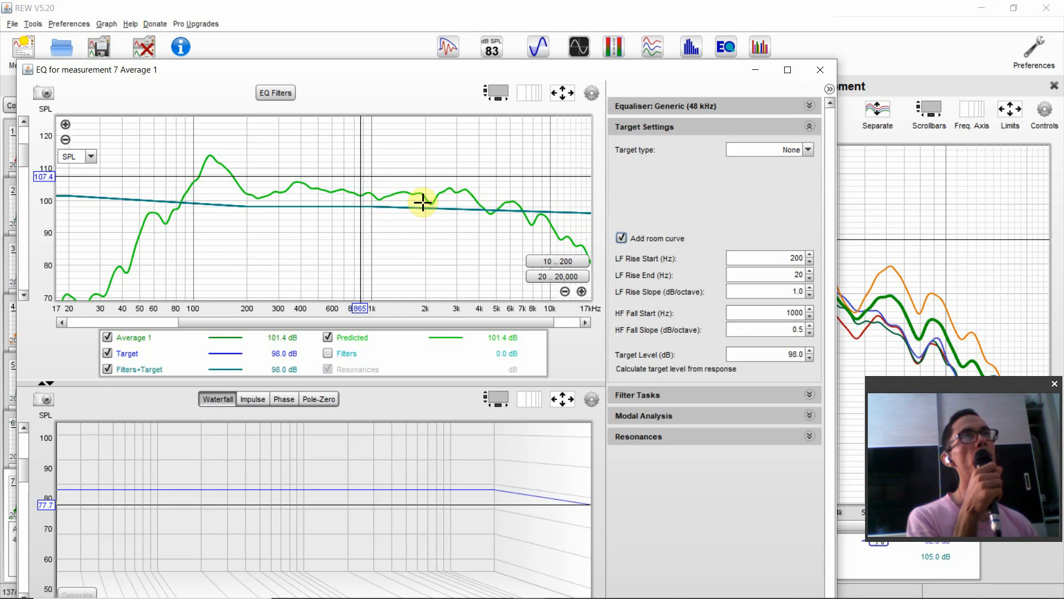
left_click(668, 241)
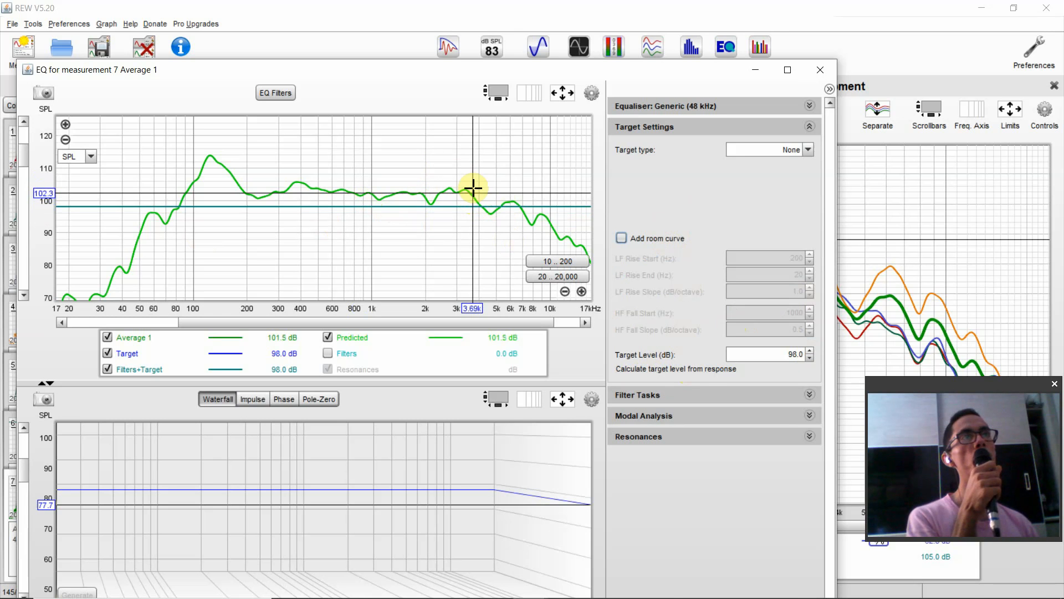
left_click(666, 368)
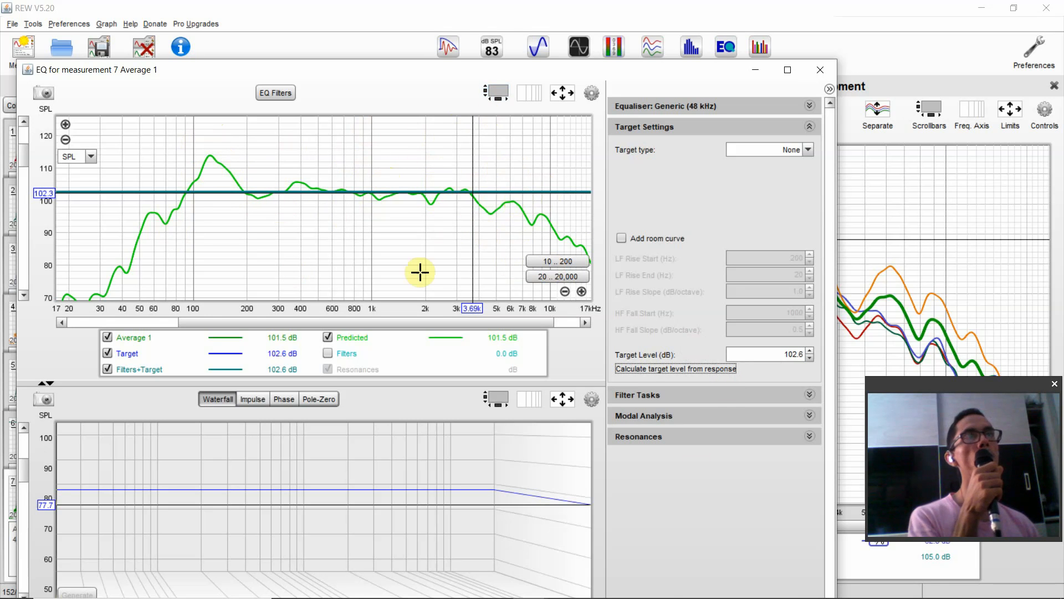
- Expand the Filter Tasks settings and collapse the Target Settings
left_click(672, 128)
left_click(670, 149)
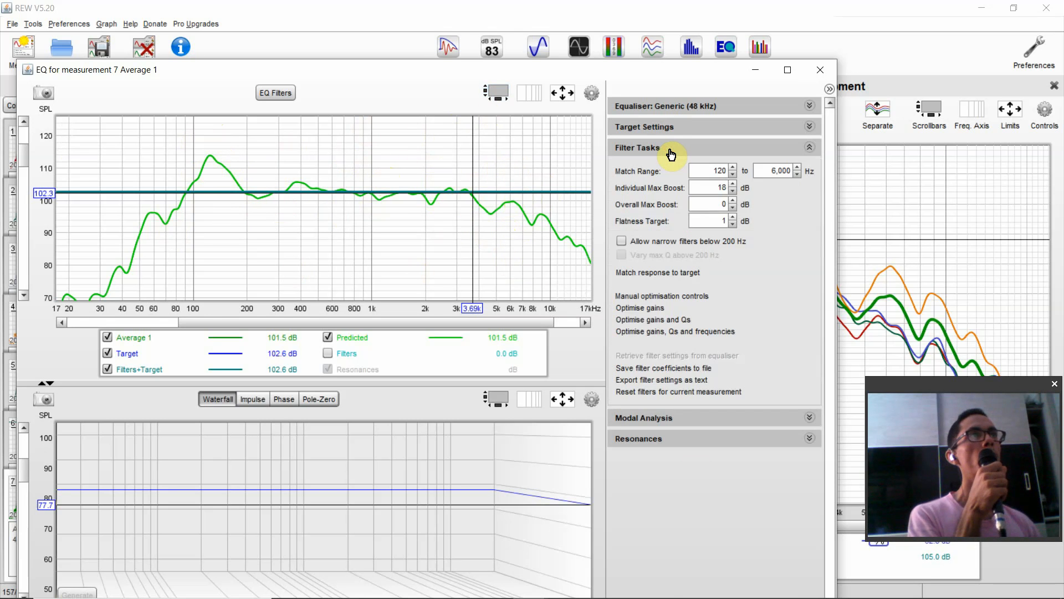
left_click(672, 128)
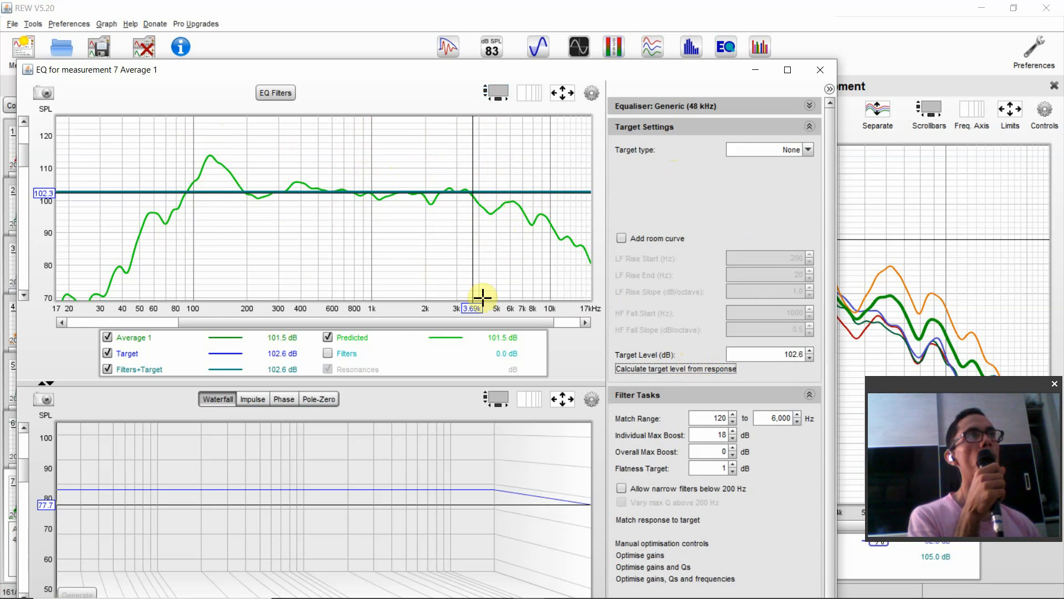
left_click(672, 127)
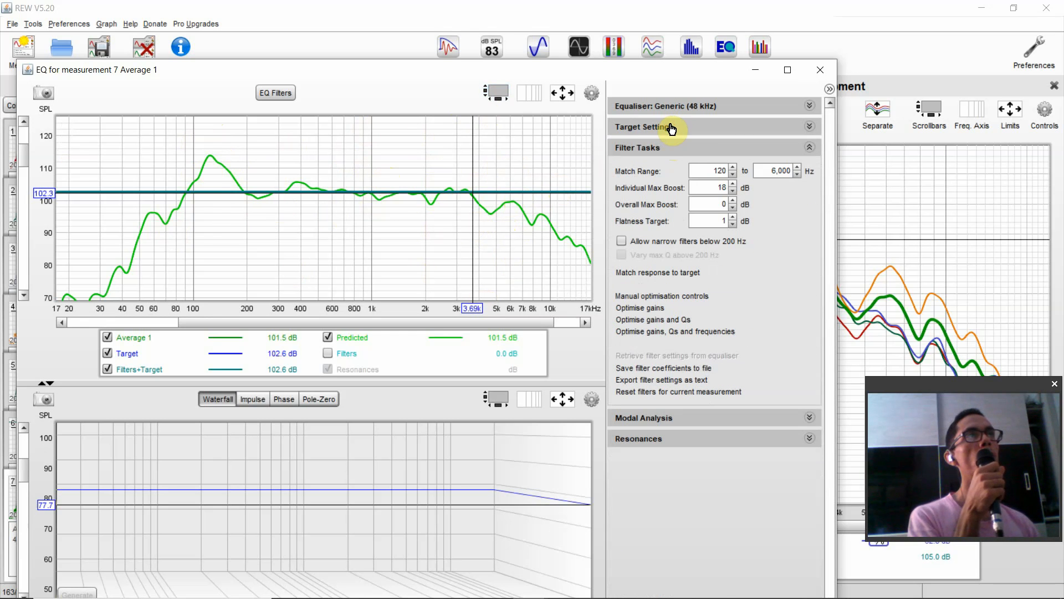
- Examine the lower and upper frequency limits of the filter match range
double_click(716, 171)
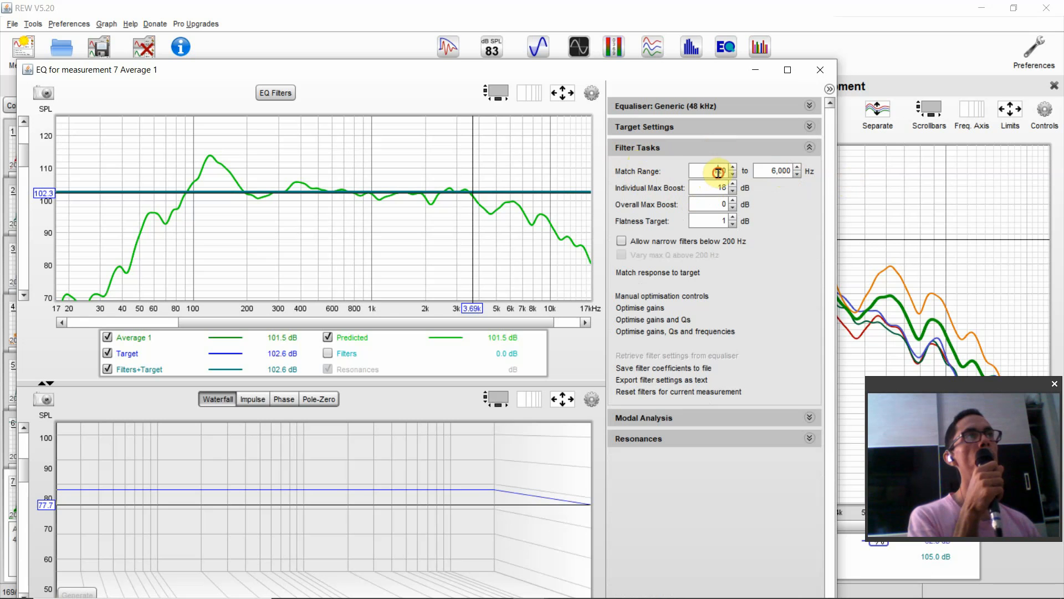
left_click(781, 164)
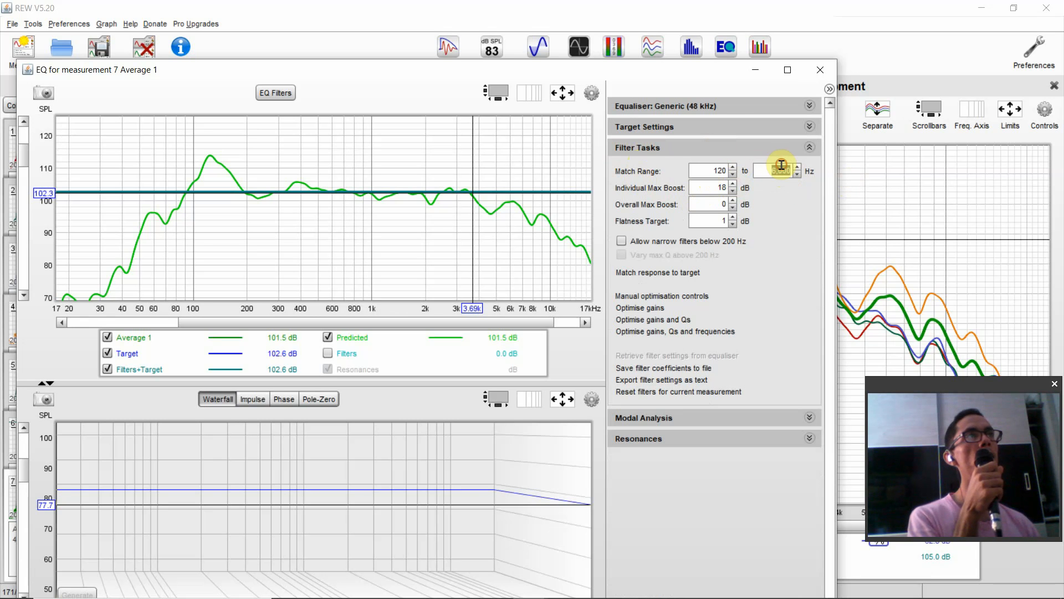
left_click(707, 175)
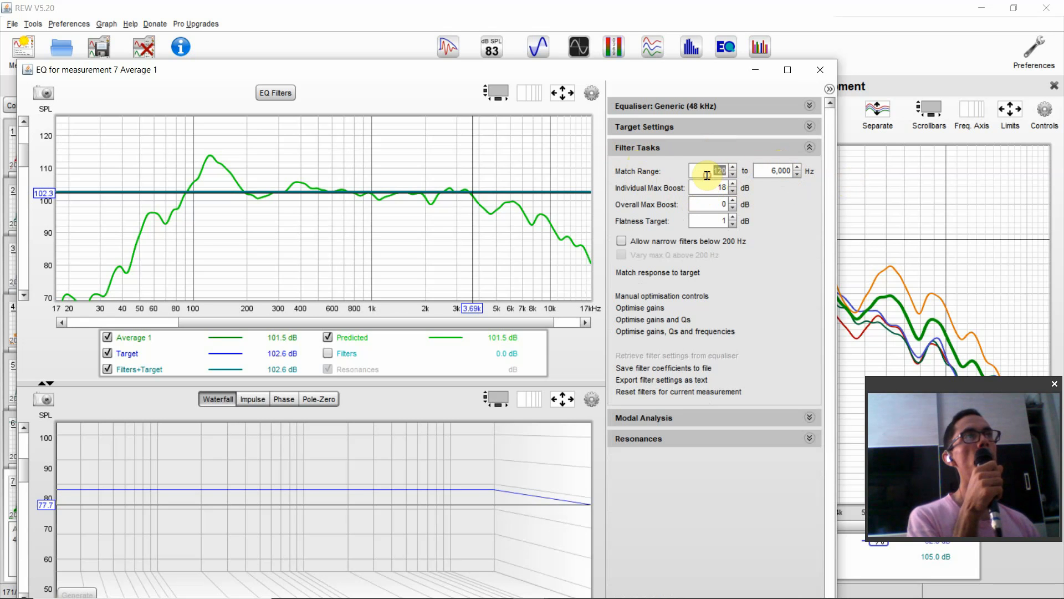
left_click(782, 170)
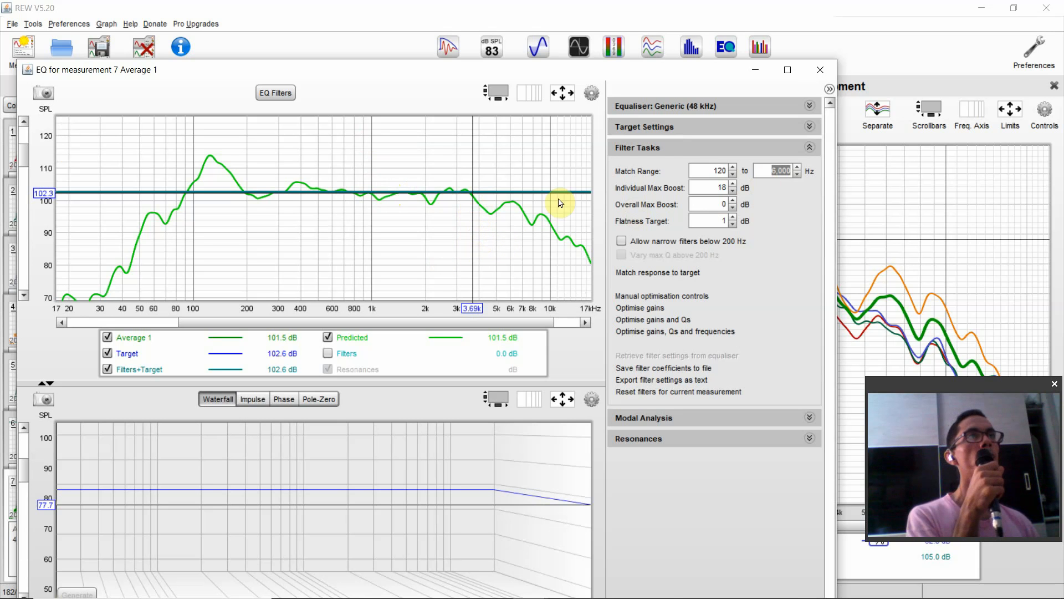
left_click(698, 173)
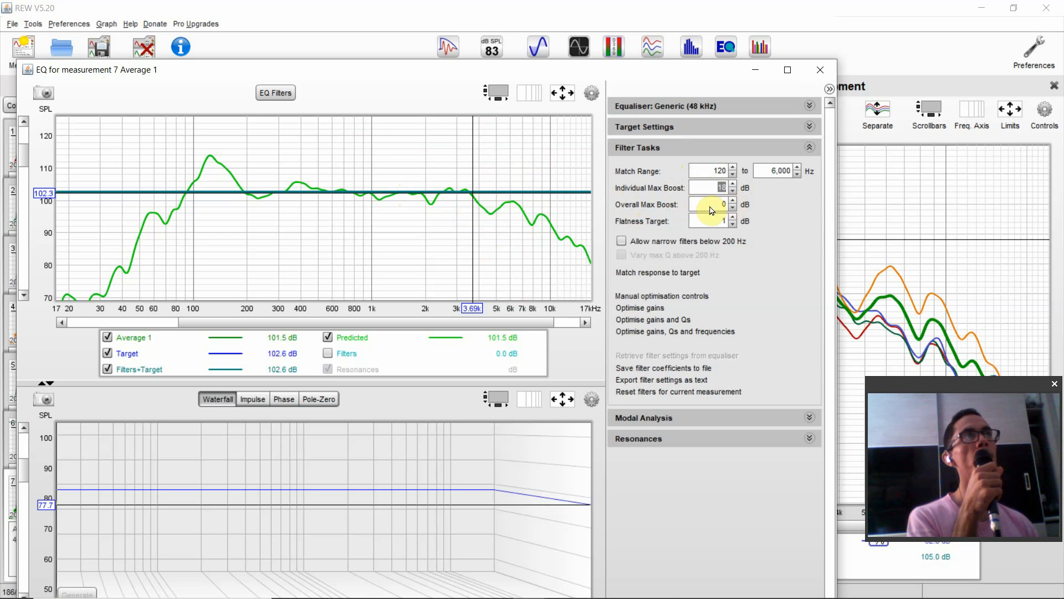
- Set the Individual Max Boost to 9 dB and the Overall Max Boost to 0 dB
left_click(689, 203)
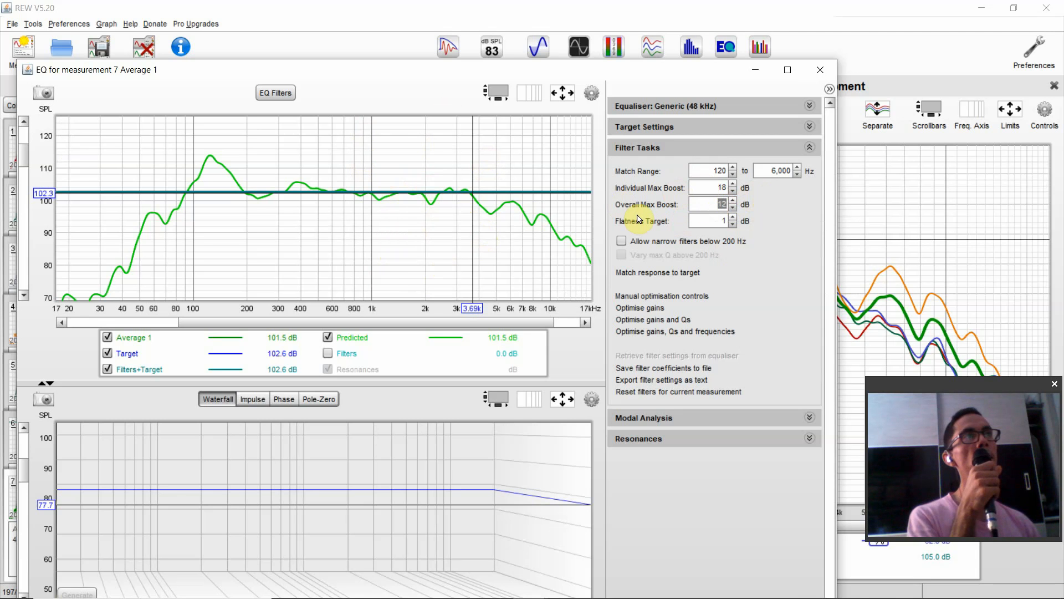
left_click(734, 206)
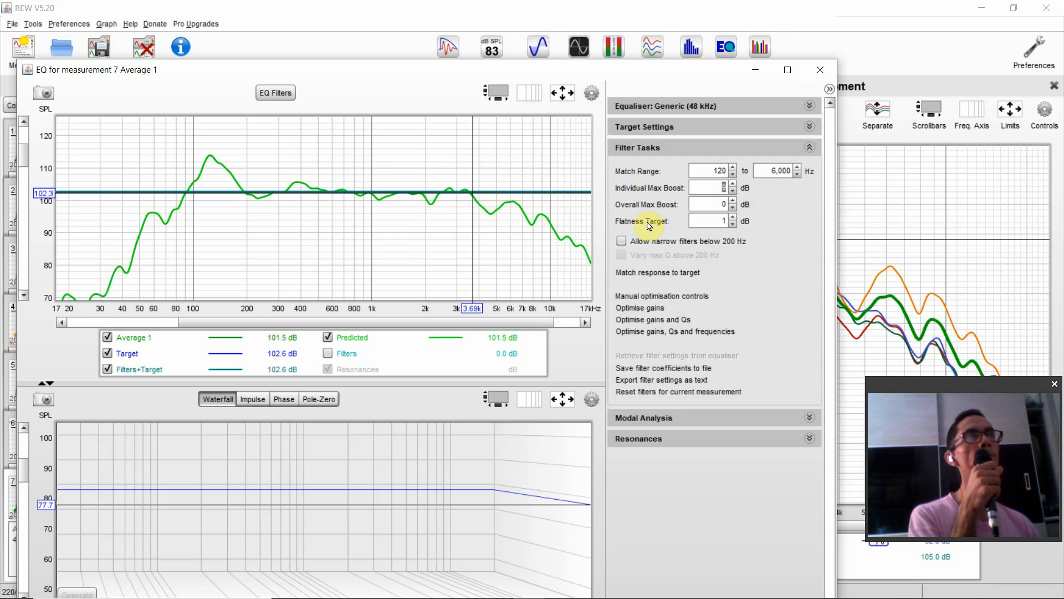
type("9")
key("Tab")
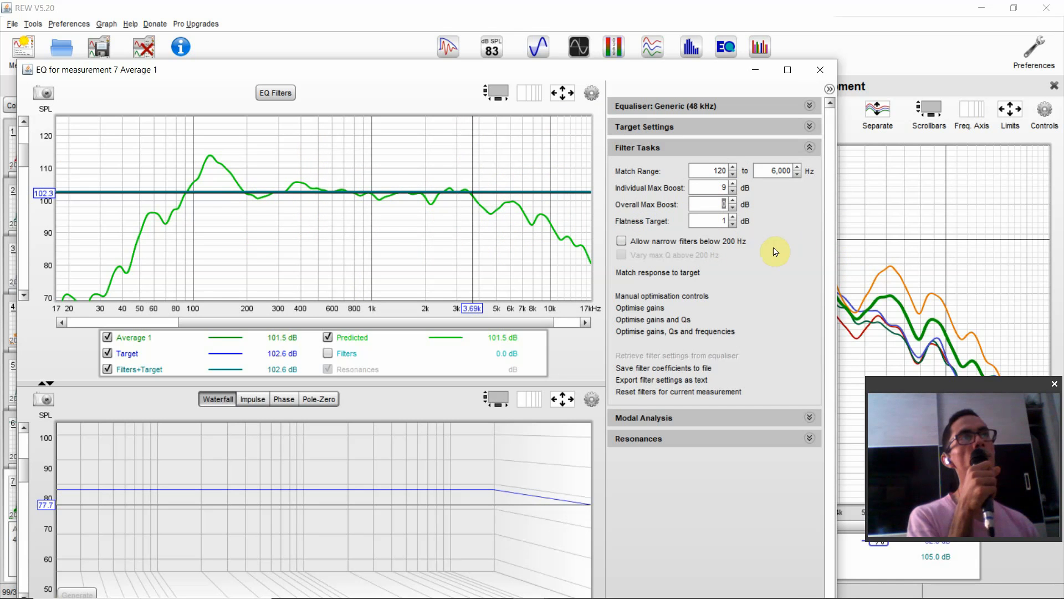
- Allow narrow filters below 200 Hz and open the Flatness Target value for editing
left_click(717, 239)
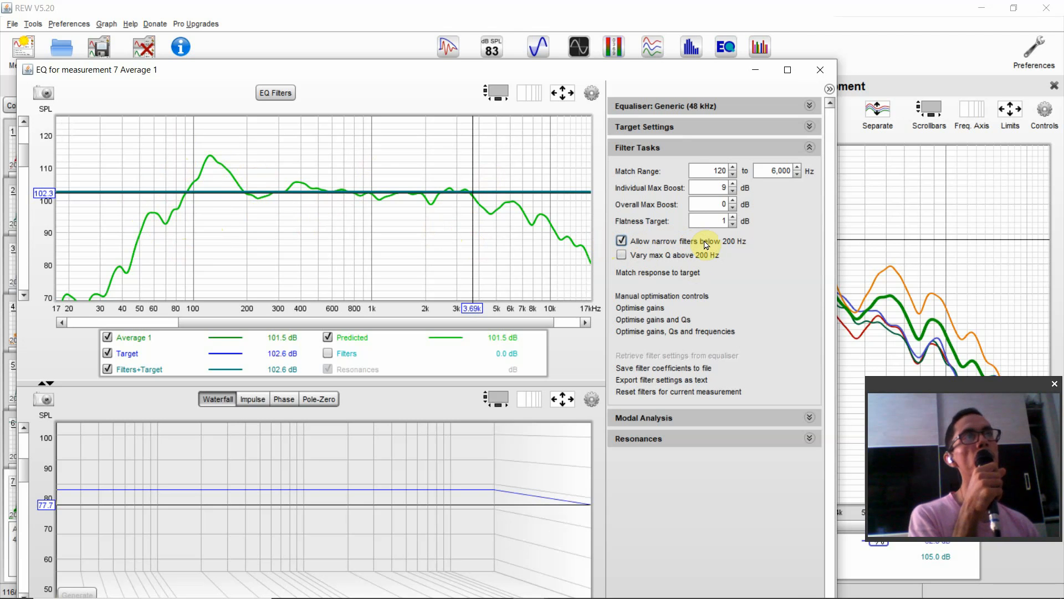
left_click(721, 220)
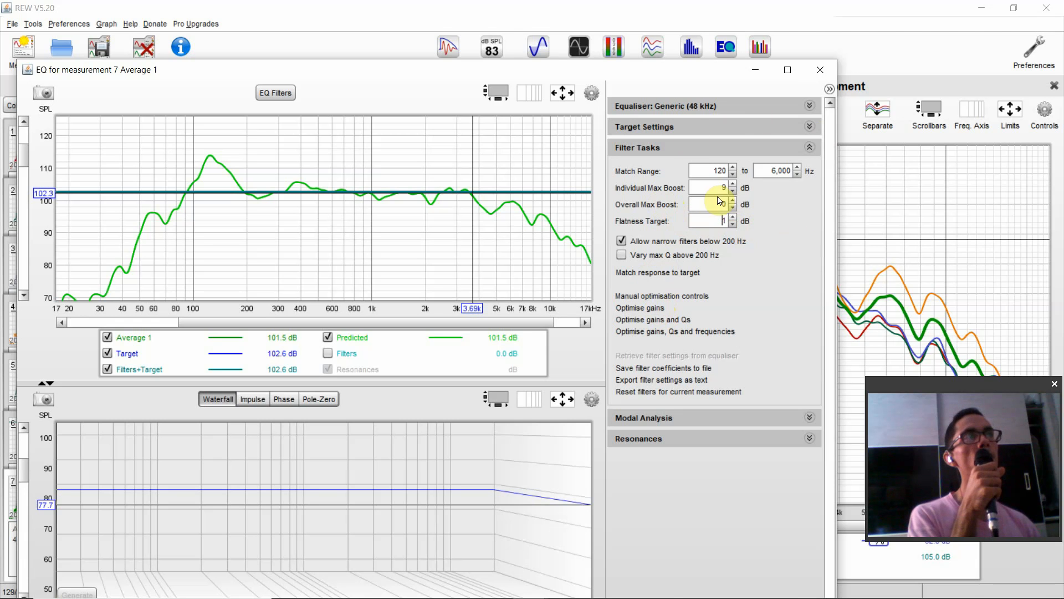
- Match the averaged response to the target using the current filter tasks, keeping the Filter Tasks settings expanded
left_click(636, 273)
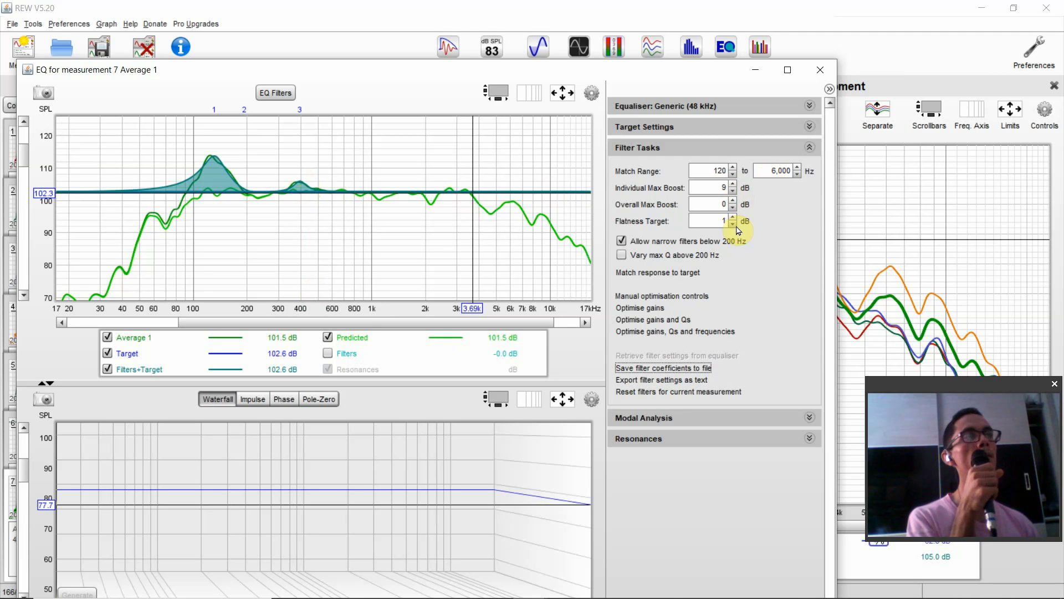
left_click(705, 148)
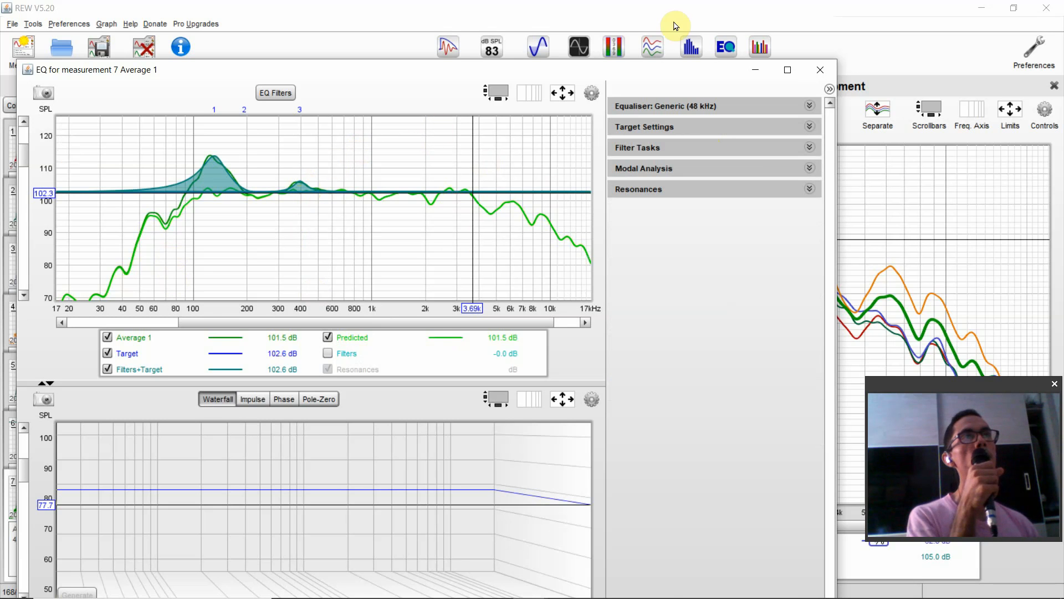
left_click(675, 145)
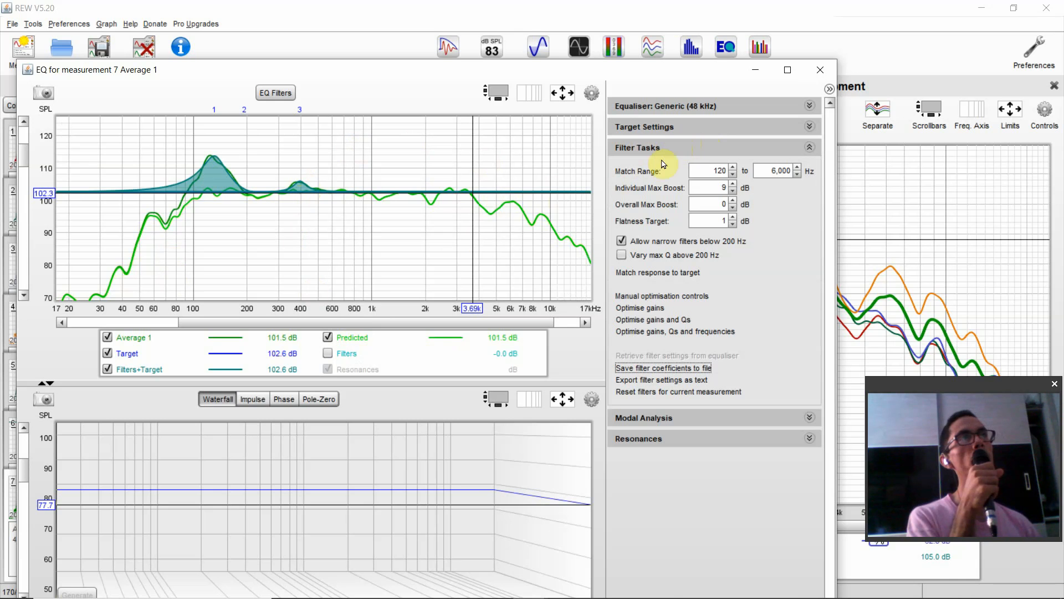
- Expand the Target Settings, lower the Target Level to 99.4 dB, and set the Overall Max Boost to 12 dB
left_click(668, 126)
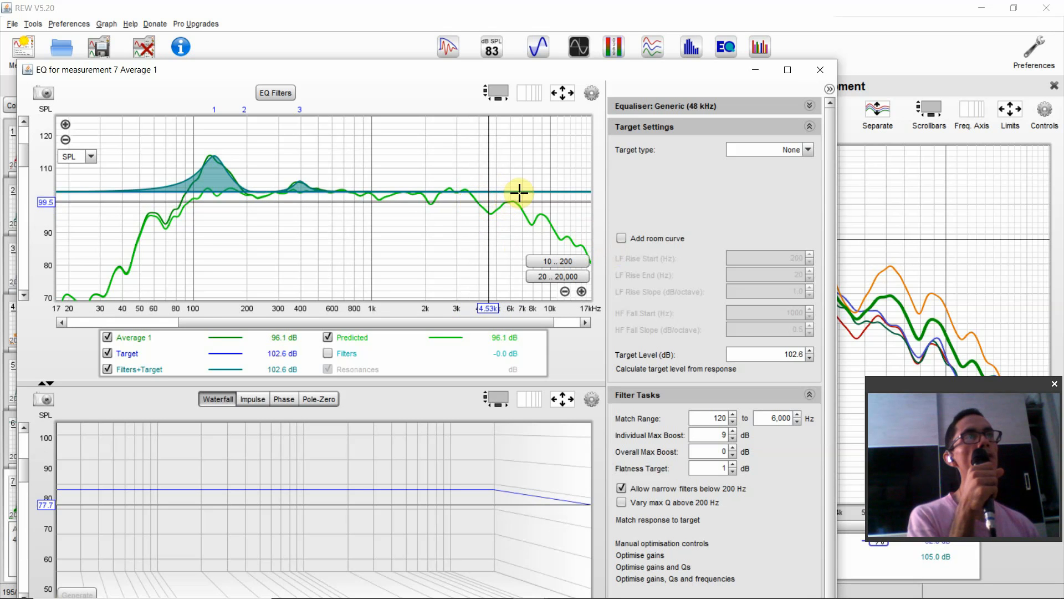
left_click(810, 358)
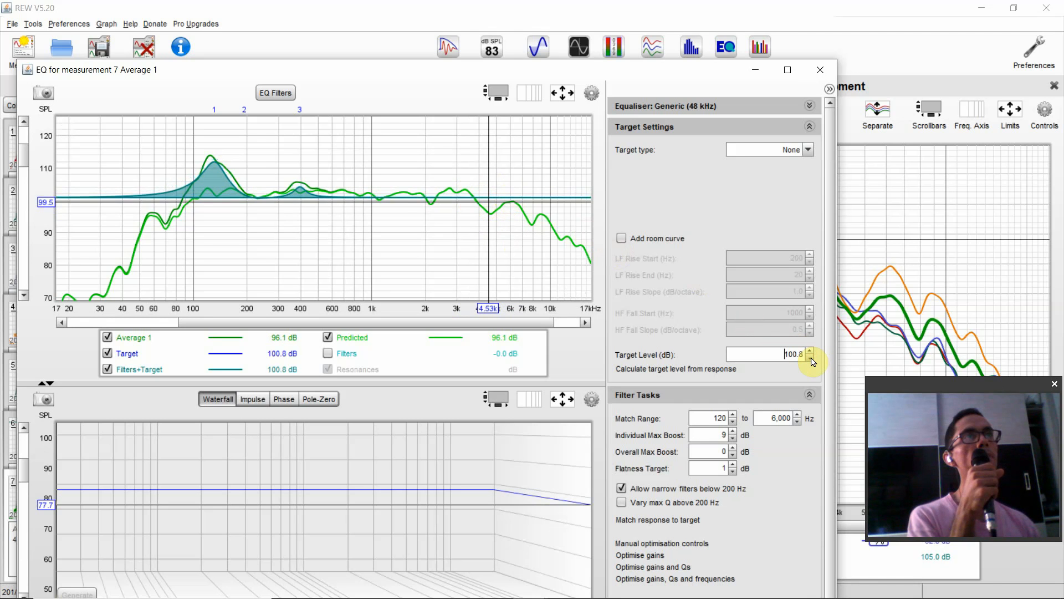
left_click(811, 358)
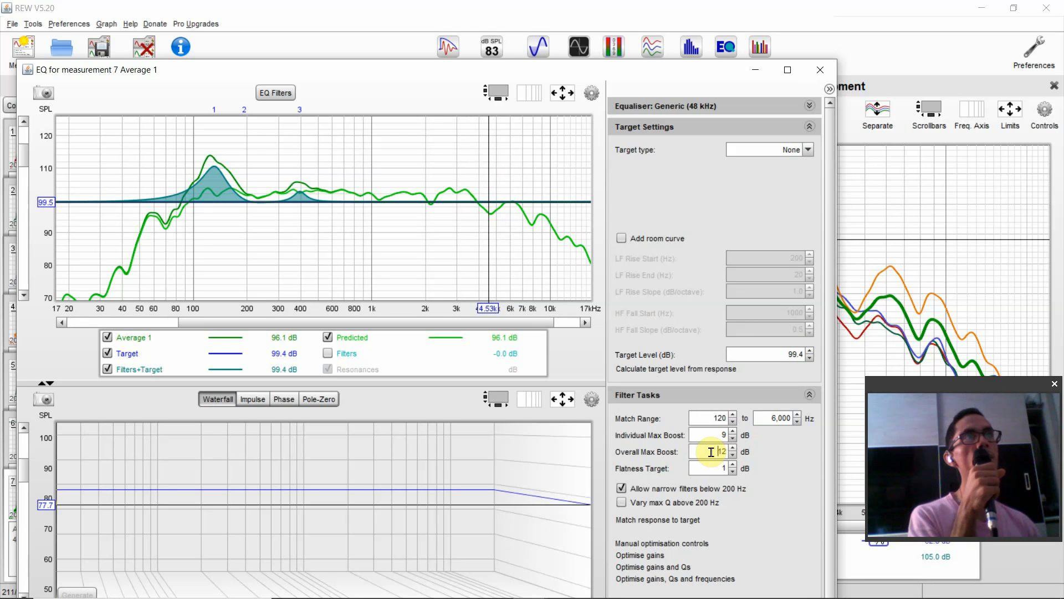
- Match the response to the target, continuing past the target level warning, and set the Target Level to 99.7 dB
left_click(671, 520)
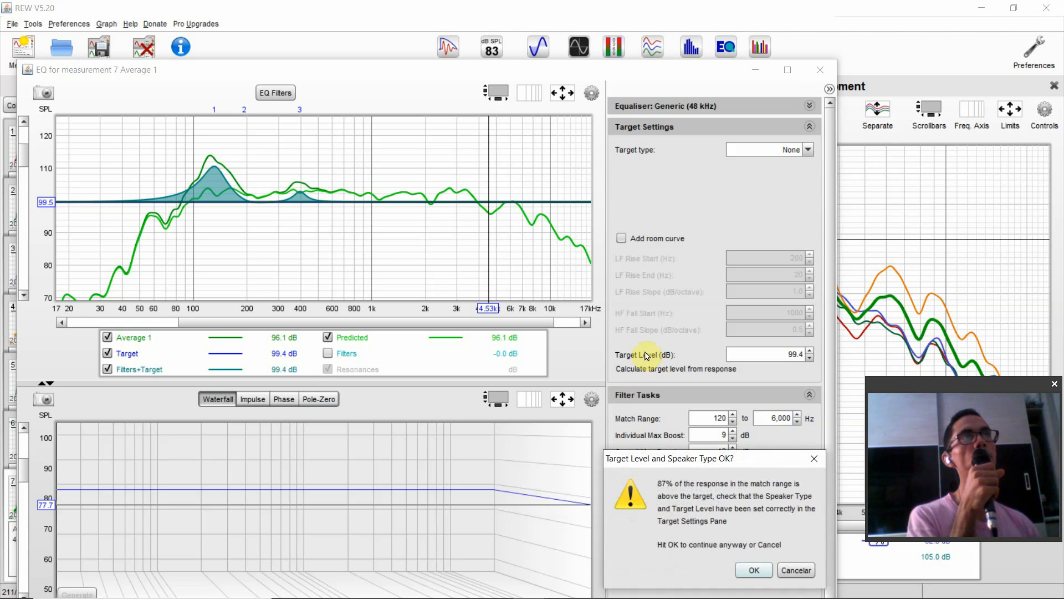
left_click(747, 566)
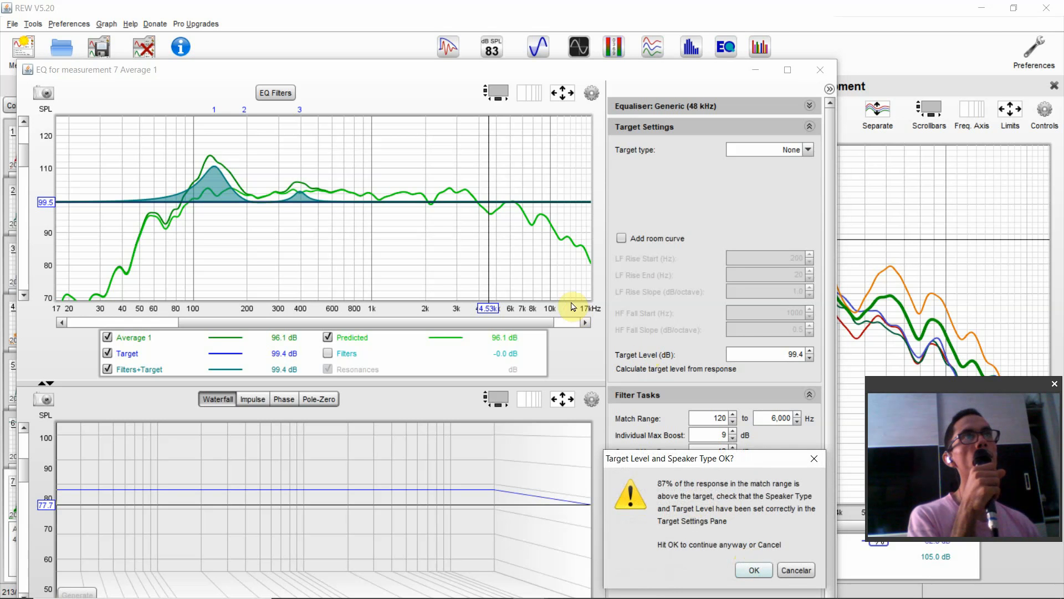
left_click(759, 569)
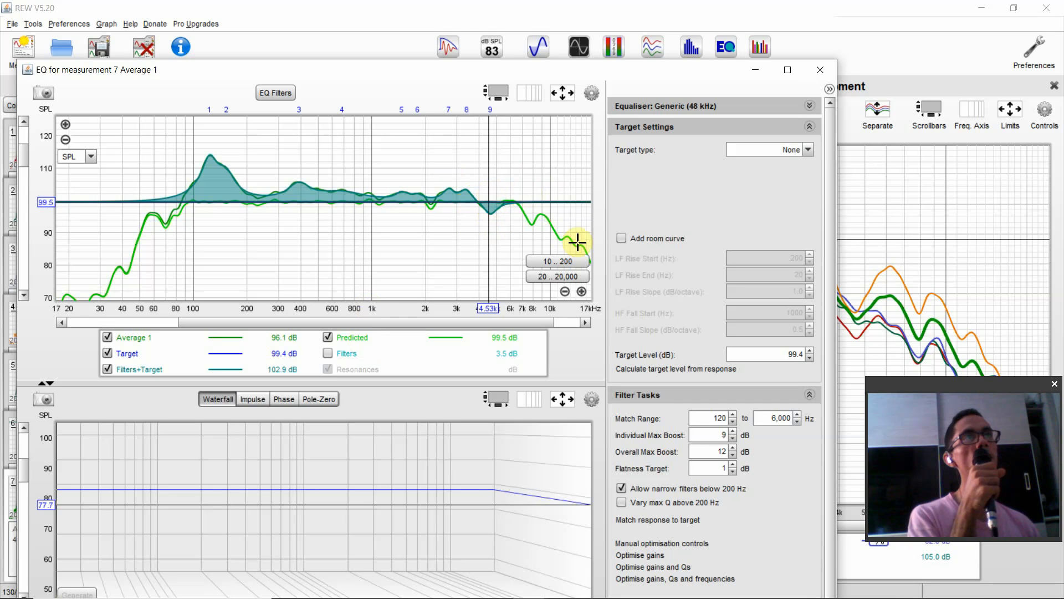
left_click(811, 350)
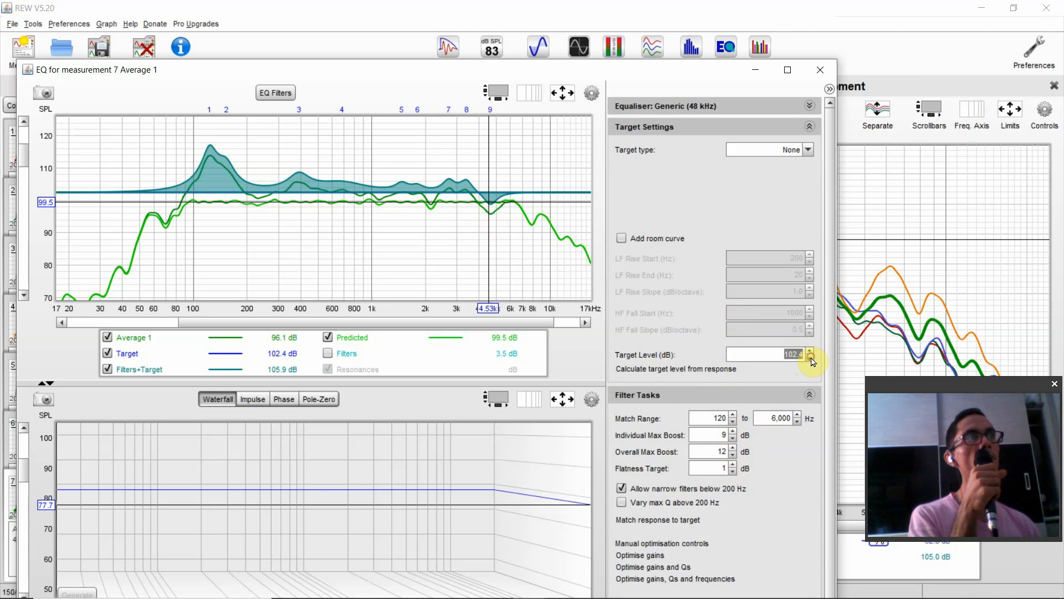
left_click_drag(811, 358, 812, 359)
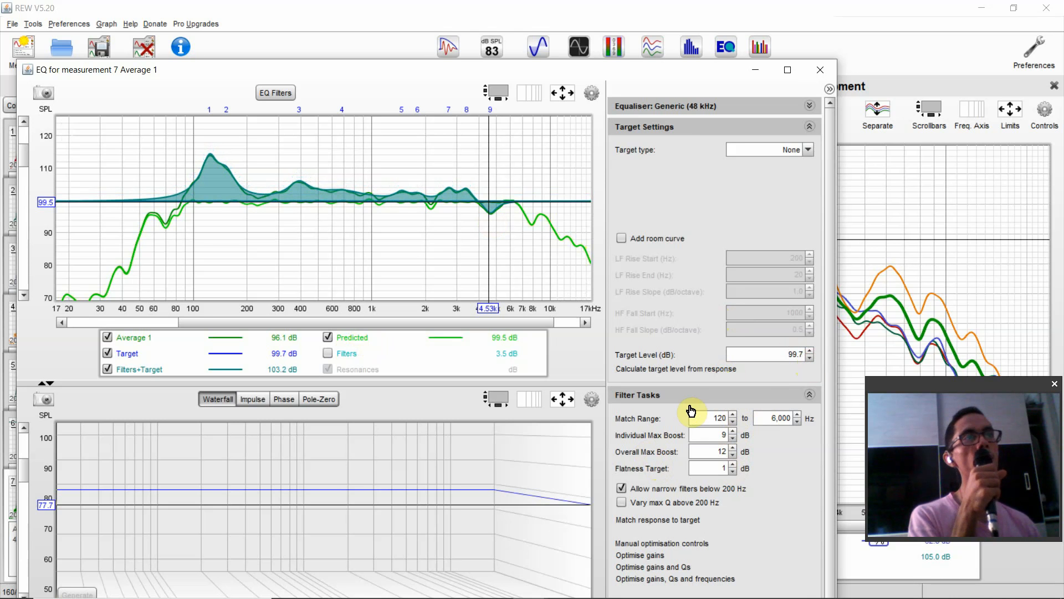
- Open the EQ filter list for the average and compare the Q values of the generated filters, closing the list when done
mouse_move(357, 201)
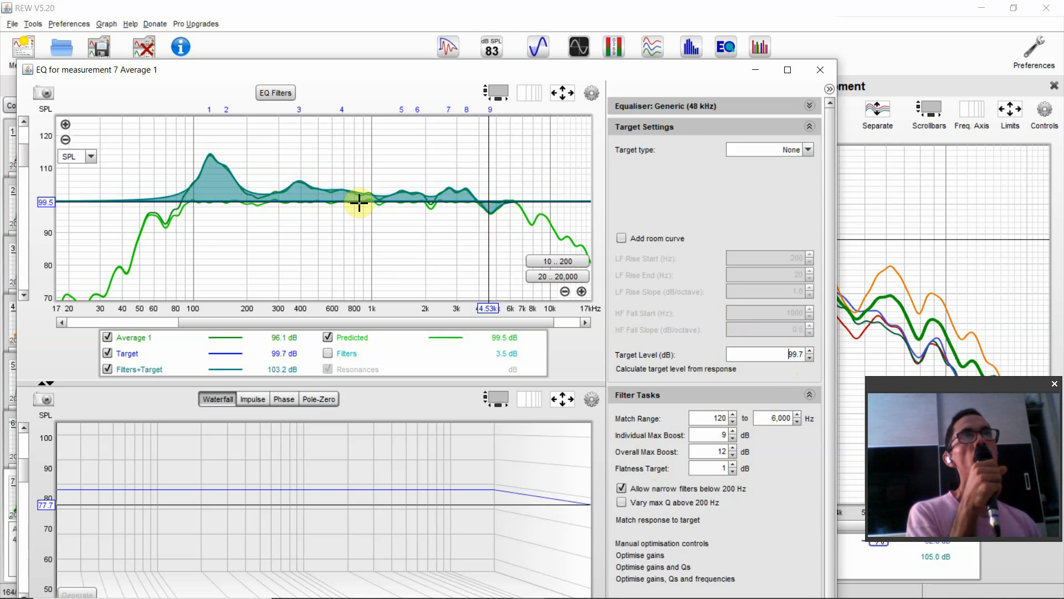
left_click(271, 93)
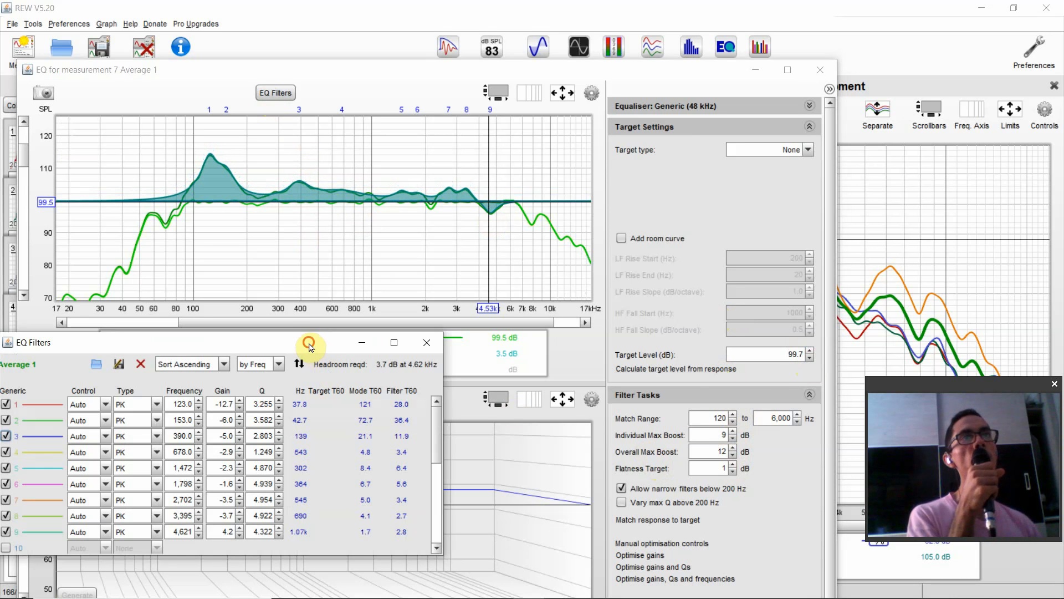
left_click_drag(312, 346, 648, 205)
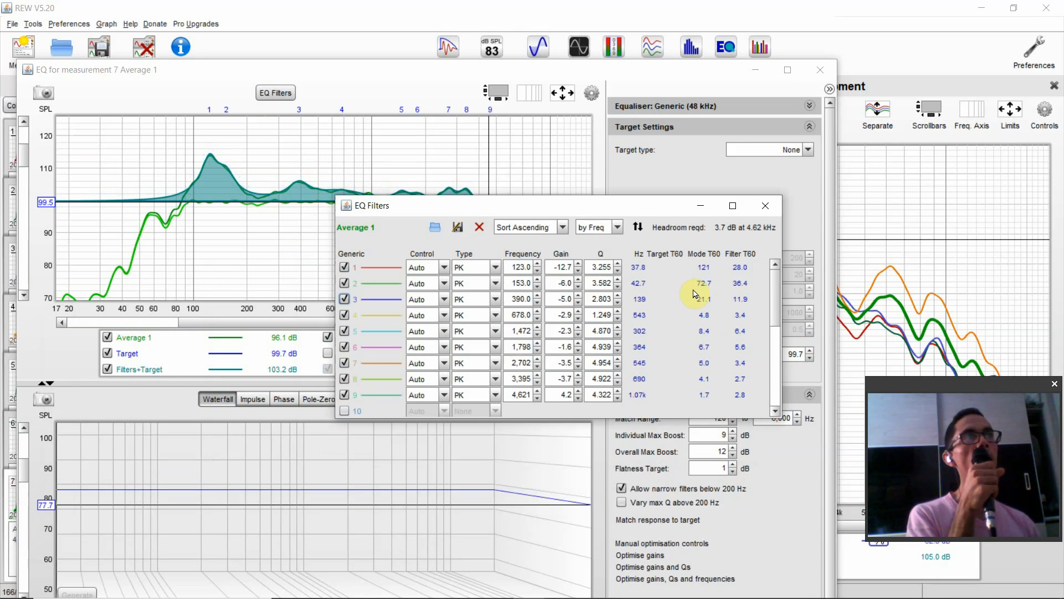
left_click_drag(596, 283, 596, 301)
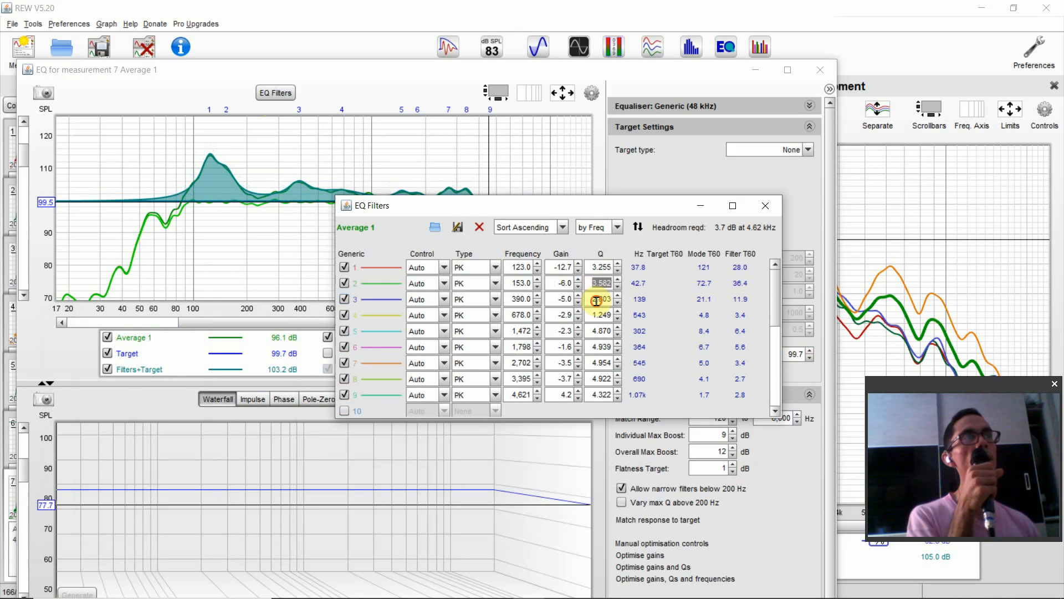
double_click(599, 331)
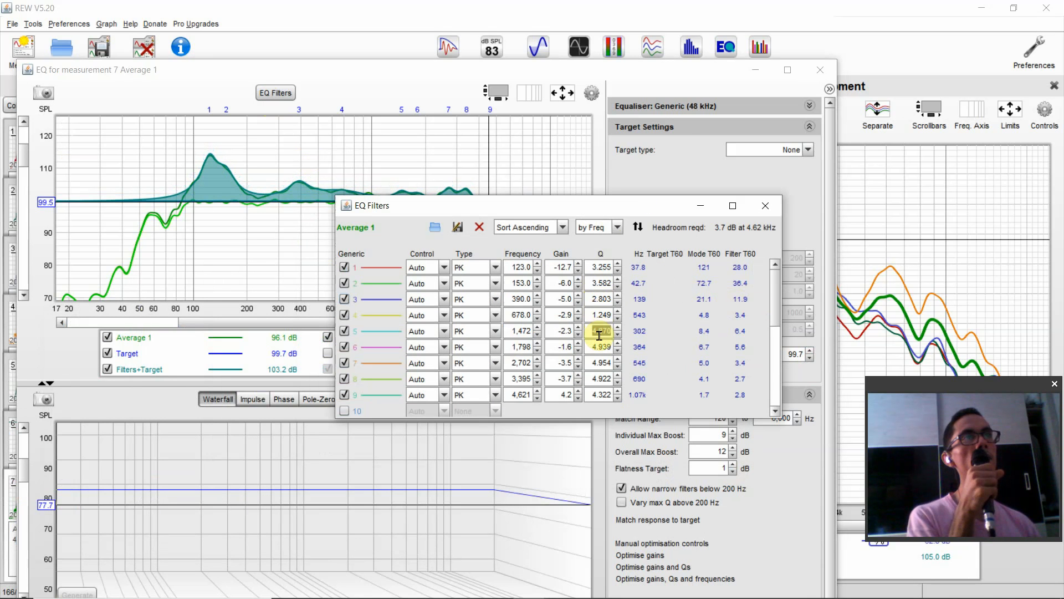
double_click(601, 363)
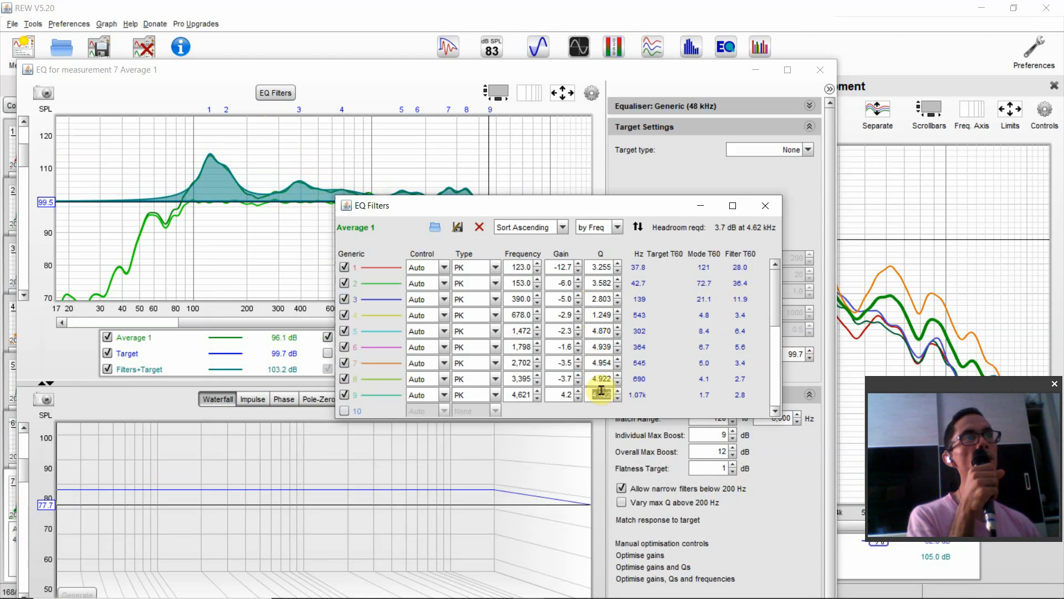
double_click(602, 345)
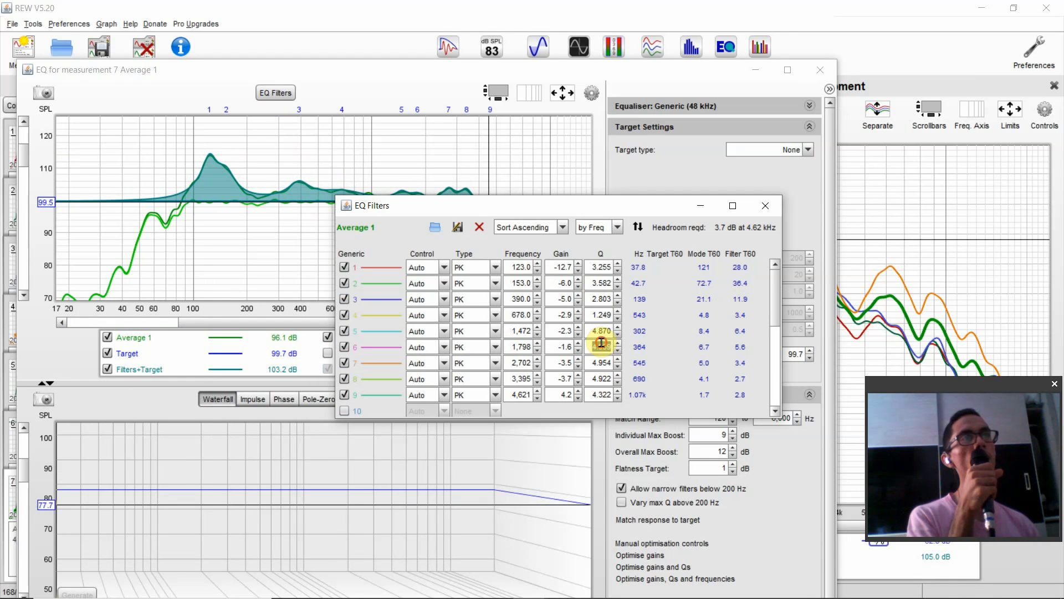
double_click(600, 298)
double_click(601, 284)
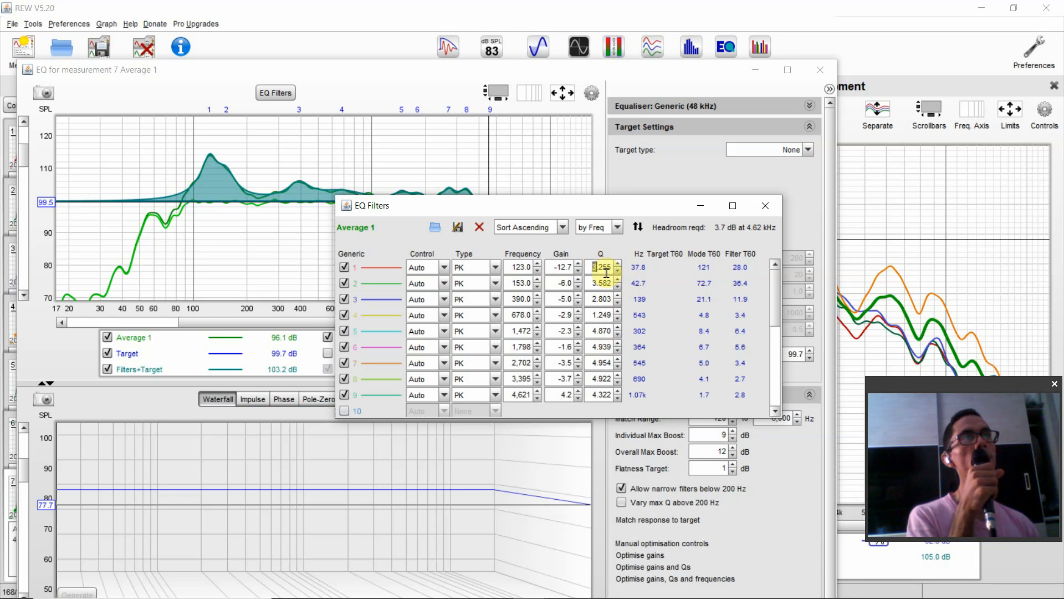
double_click(602, 286)
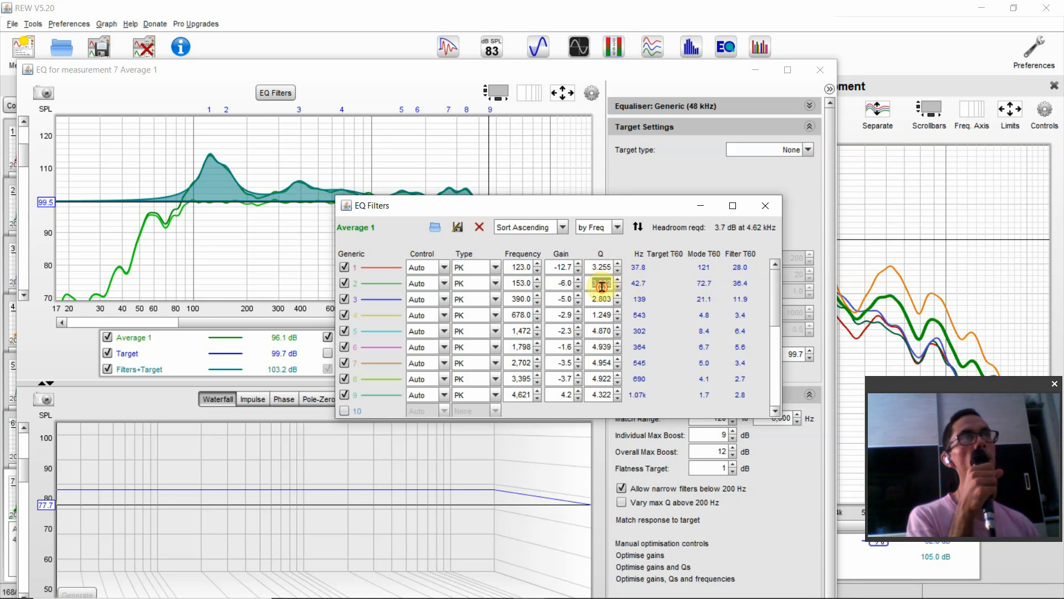
left_click(775, 204)
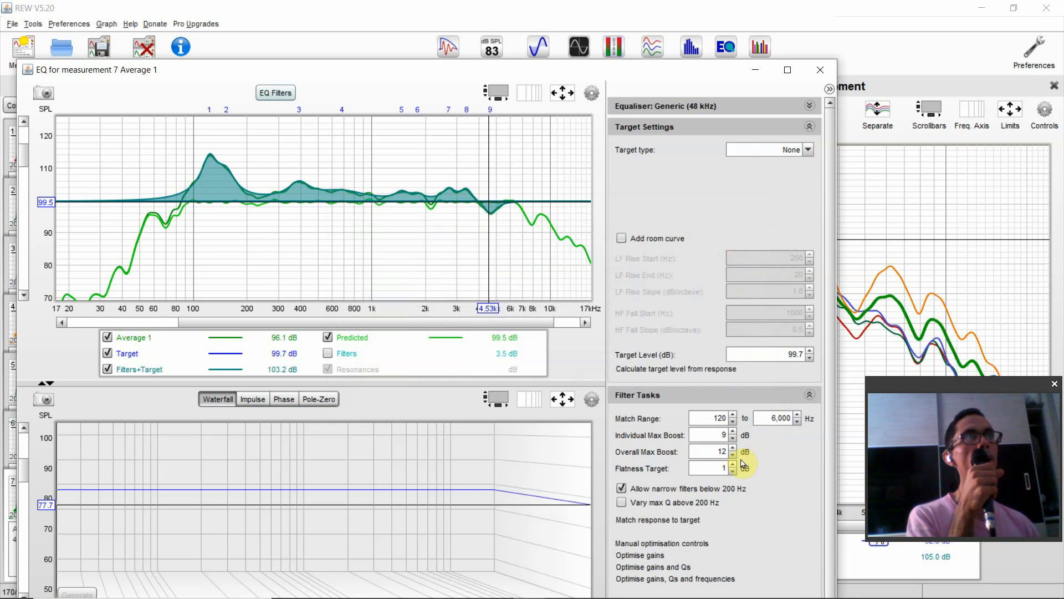
- Reopen the EQ filter list beside the graph, disable filters 9 down to 4, and close the list
mouse_move(476, 202)
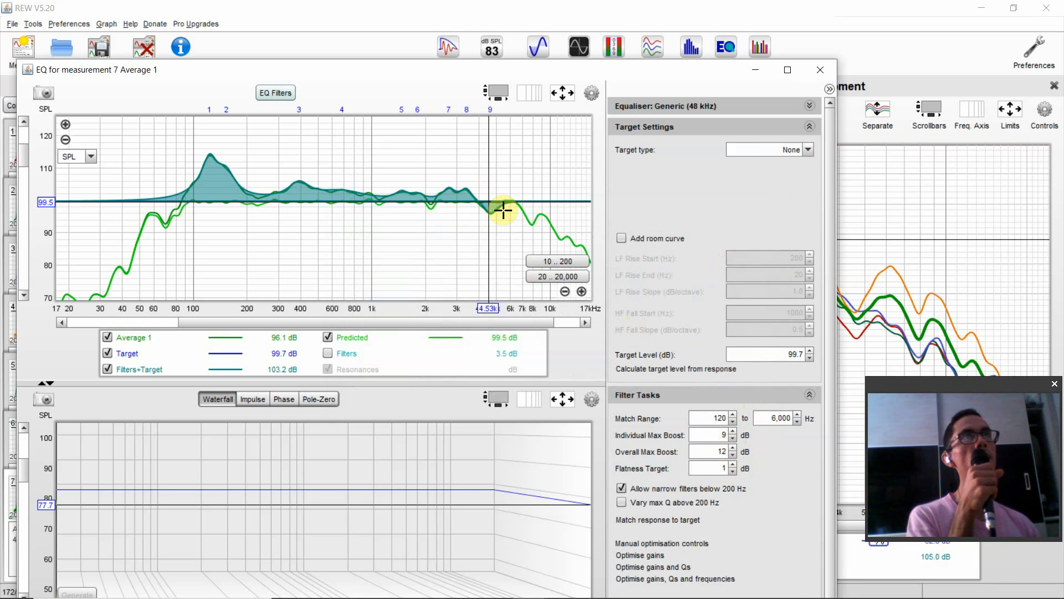
left_click(274, 92)
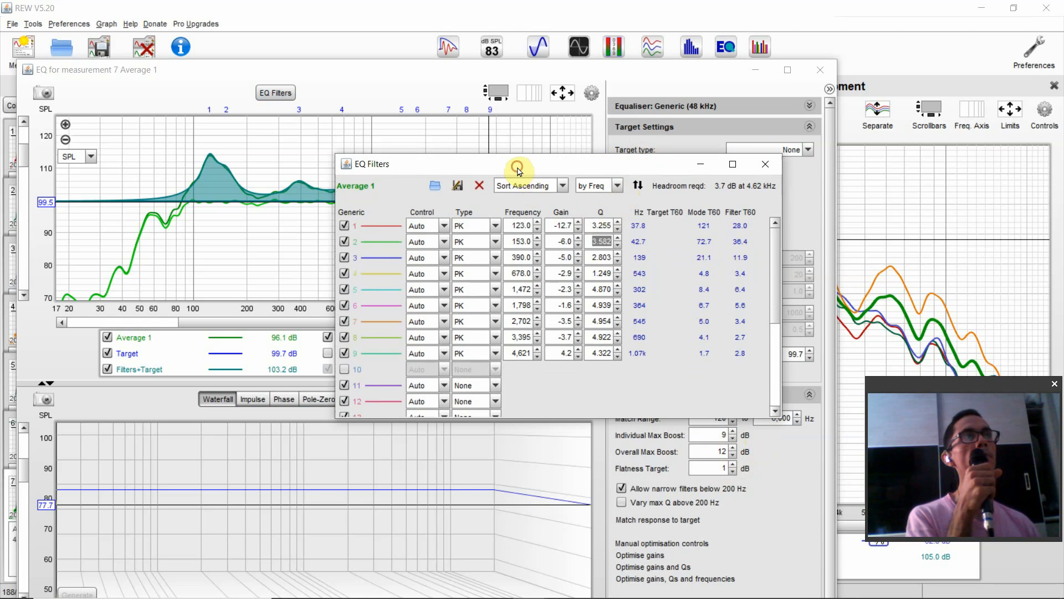
left_click_drag(513, 165, 804, 118)
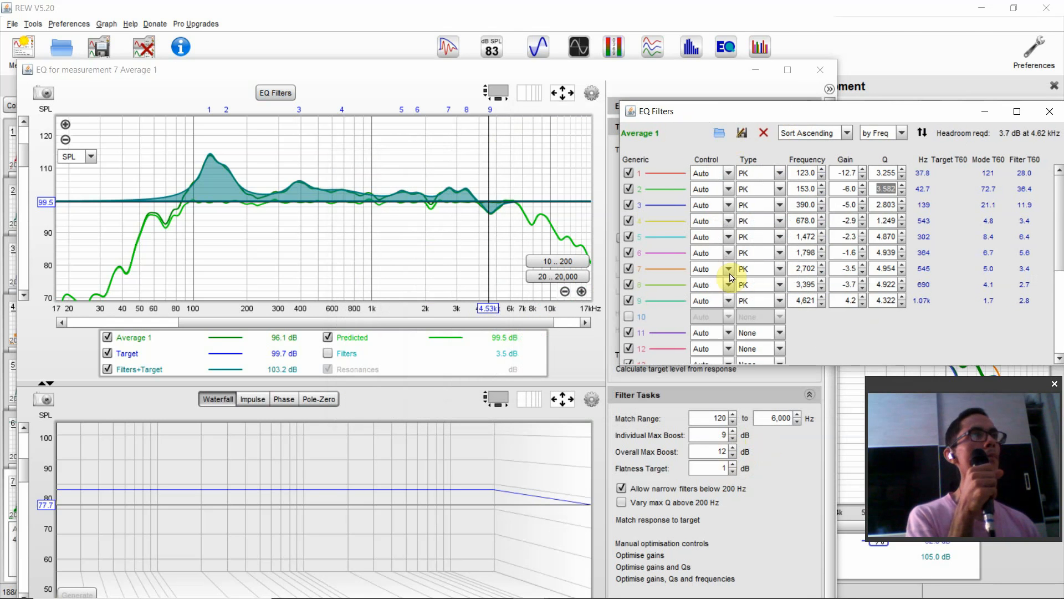
left_click(630, 301)
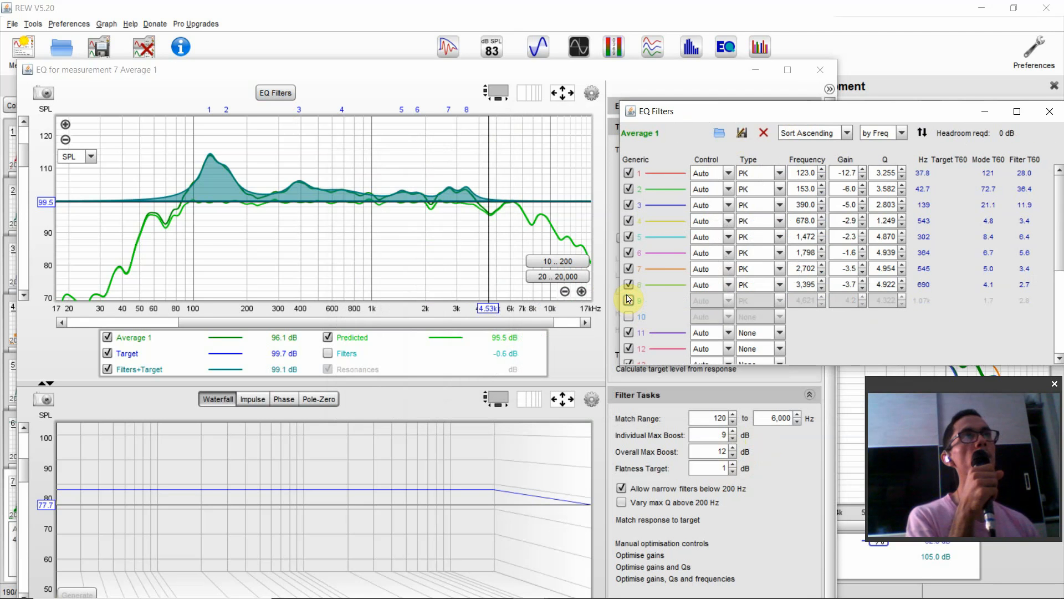
left_click(629, 285)
left_click(629, 269)
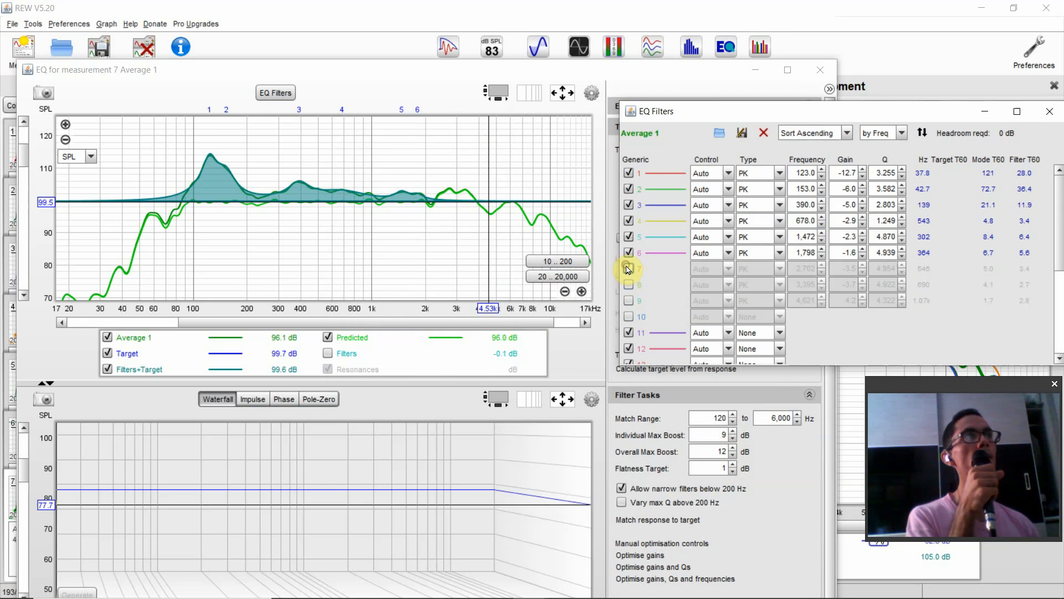
left_click(628, 253)
left_click(629, 238)
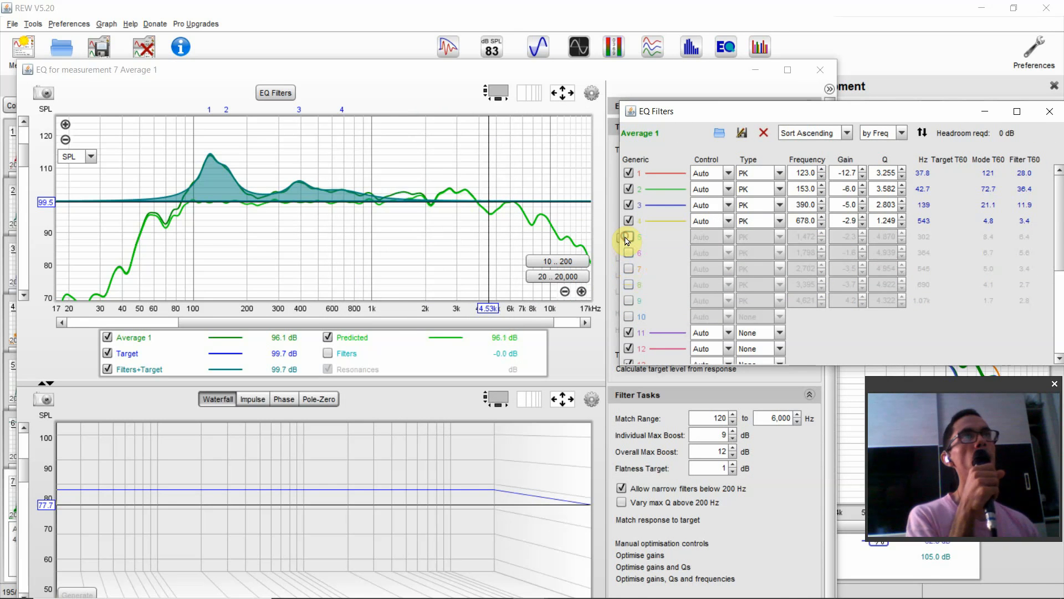
left_click(628, 221)
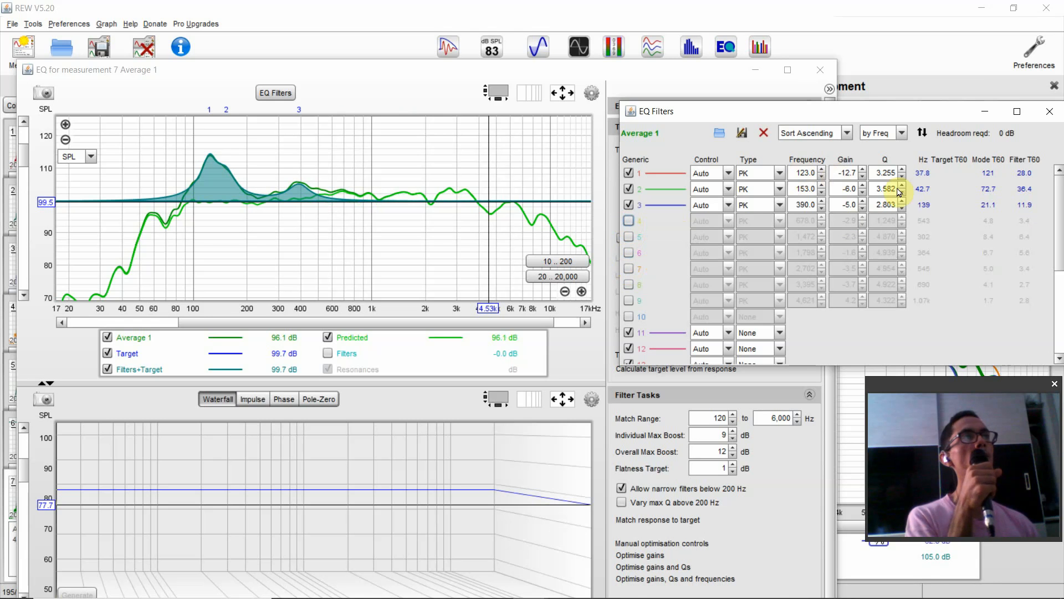
left_click(1052, 113)
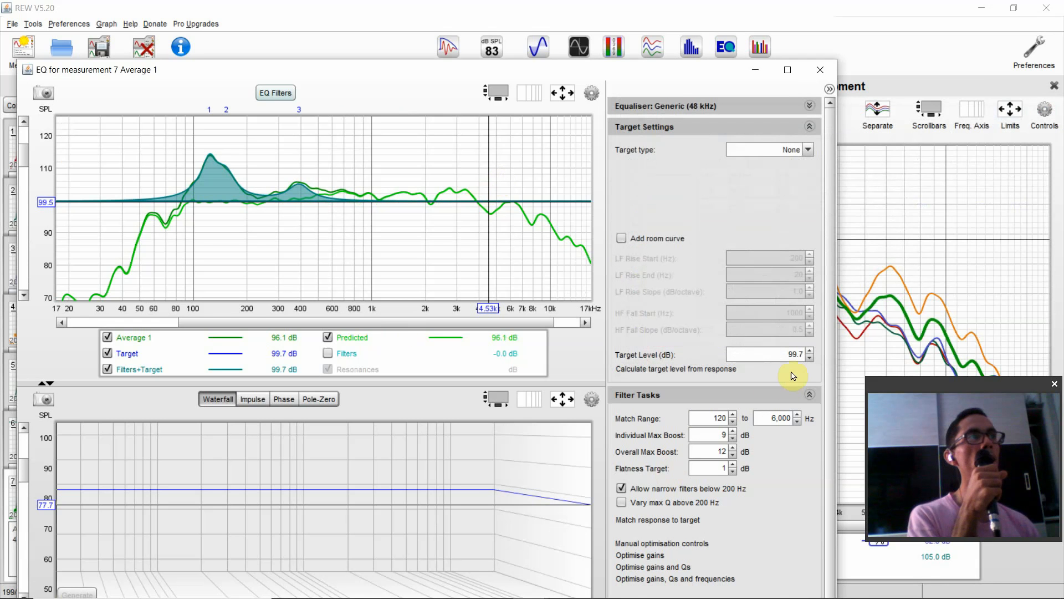
- Recalculate the target level from the response and set the Overall Max Boost to 0 dB
left_click(705, 370)
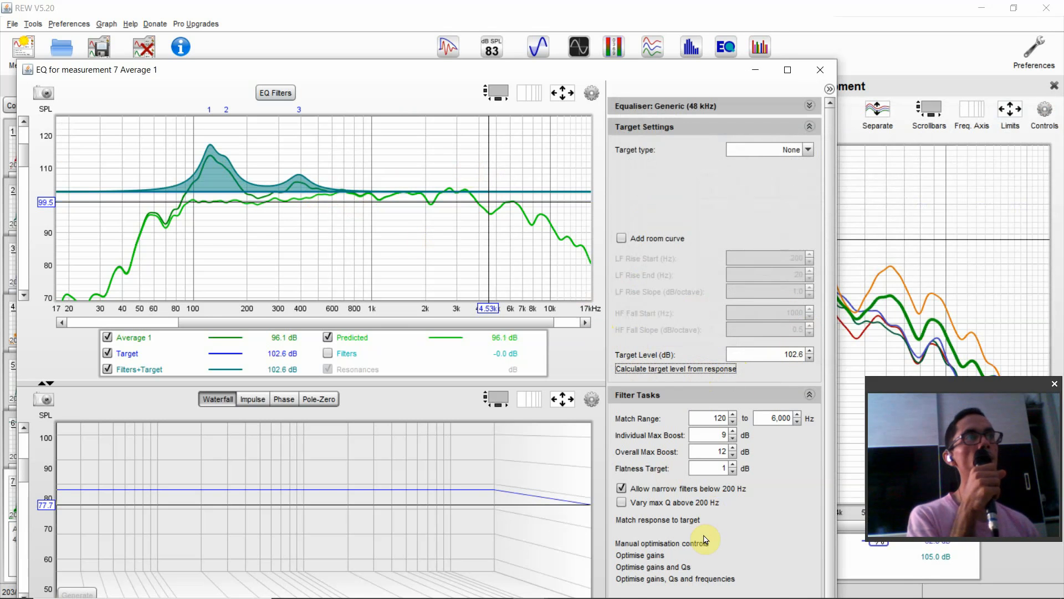
left_click(734, 452)
type("0")
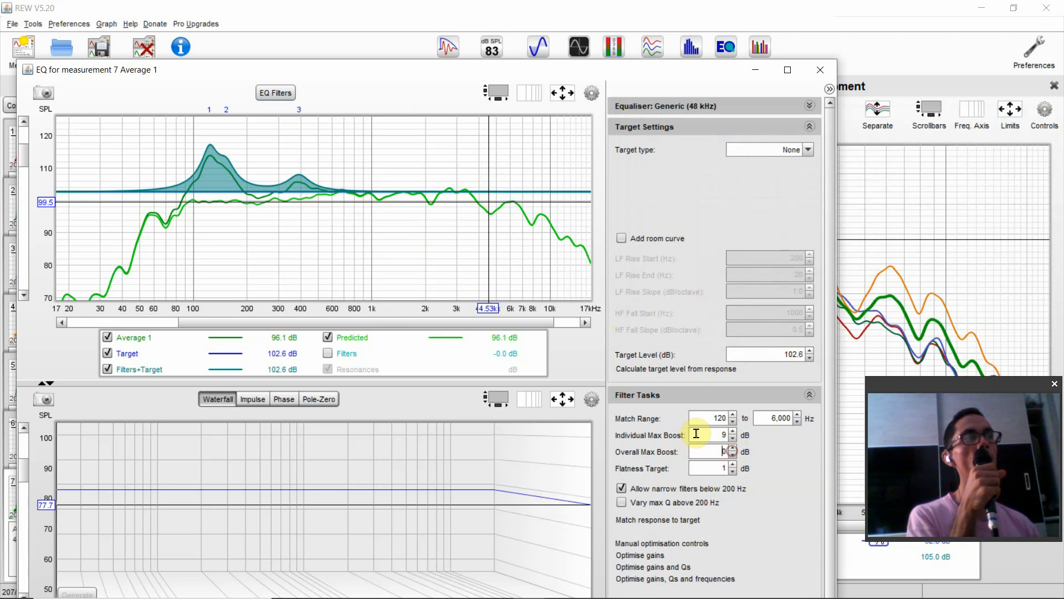
- Match the response to the target again and review the resulting filters in the EQ filter list
left_click(679, 520)
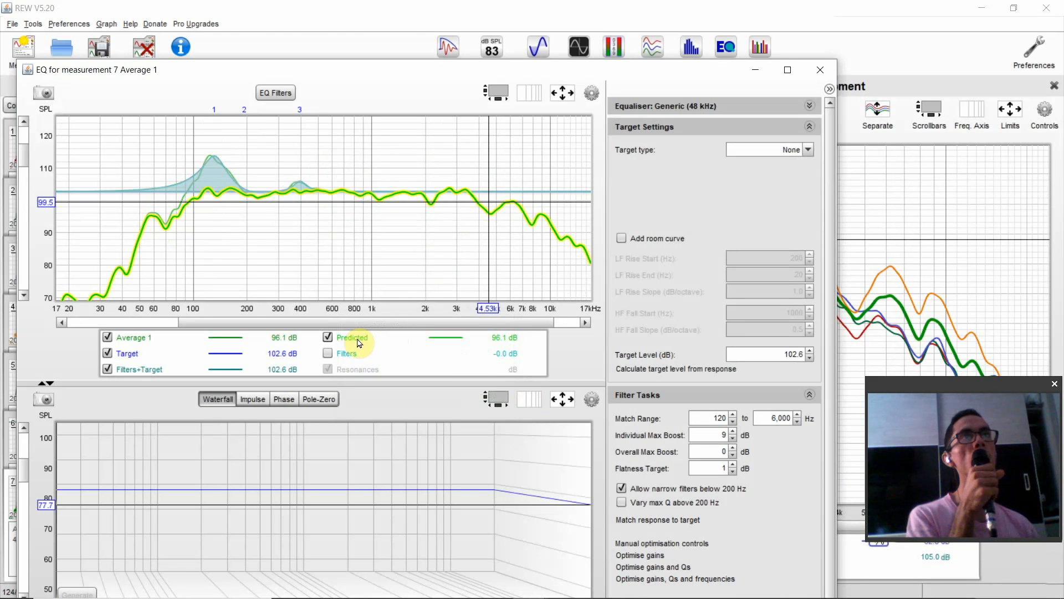
left_click(282, 96)
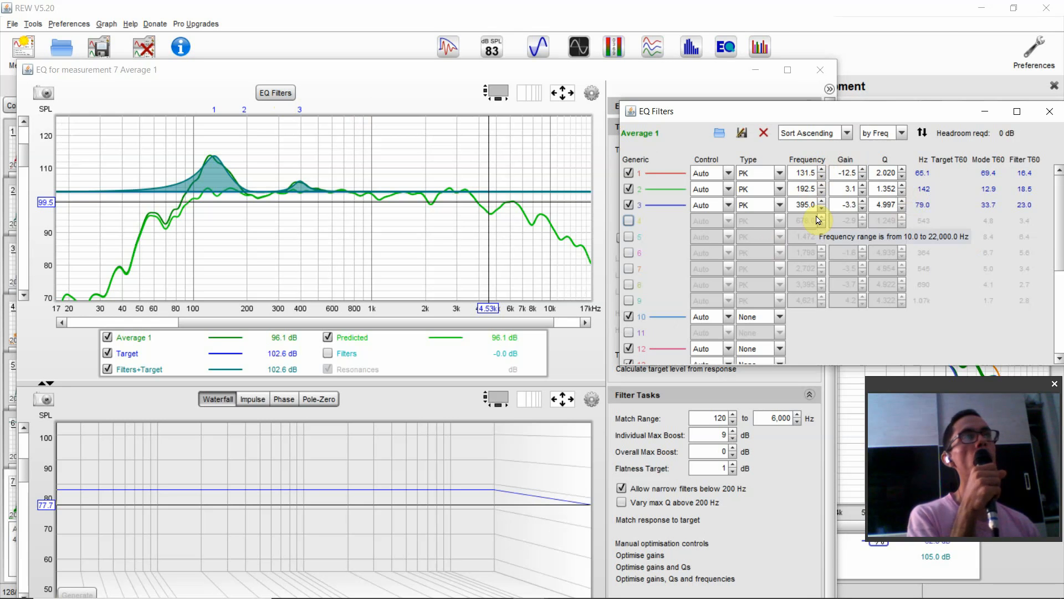
left_click_drag(917, 117, 544, 327)
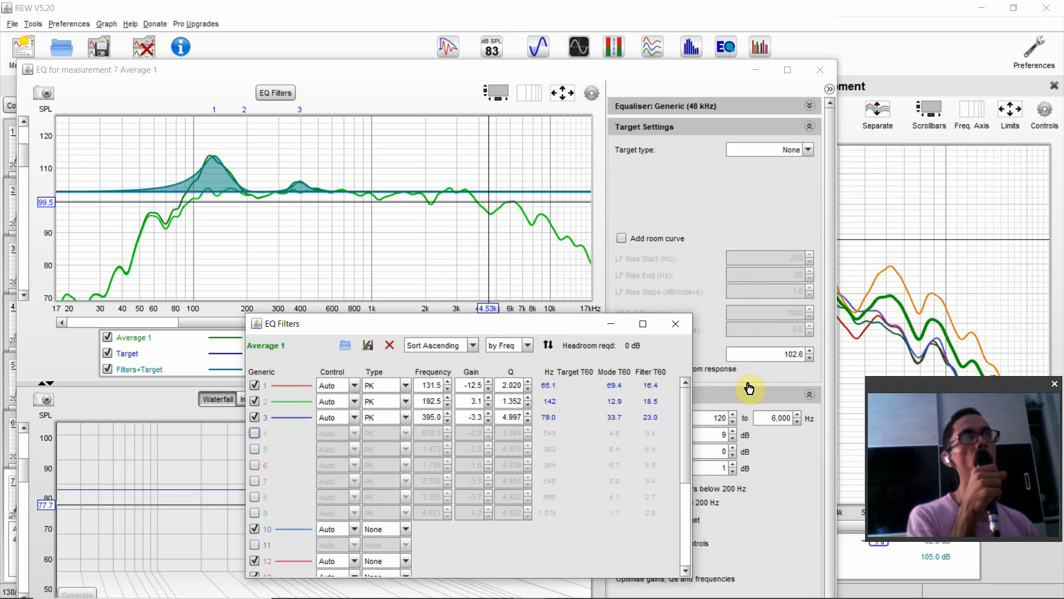
scroll(688, 410, "down", 1)
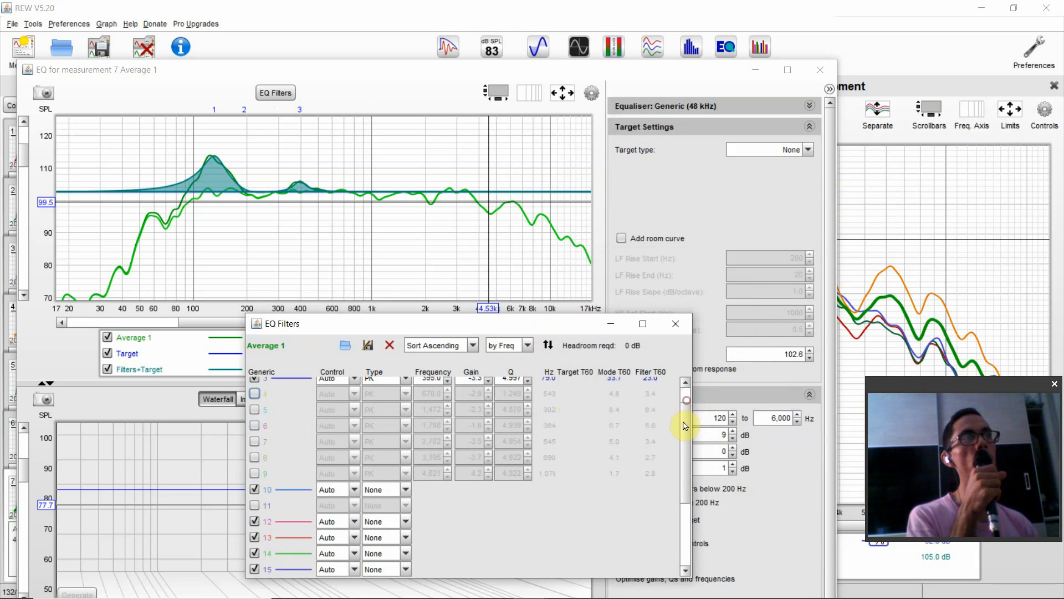
- Look back over the first filters in the average's EQ filter list and close the list
scroll(685, 416, "up", 1)
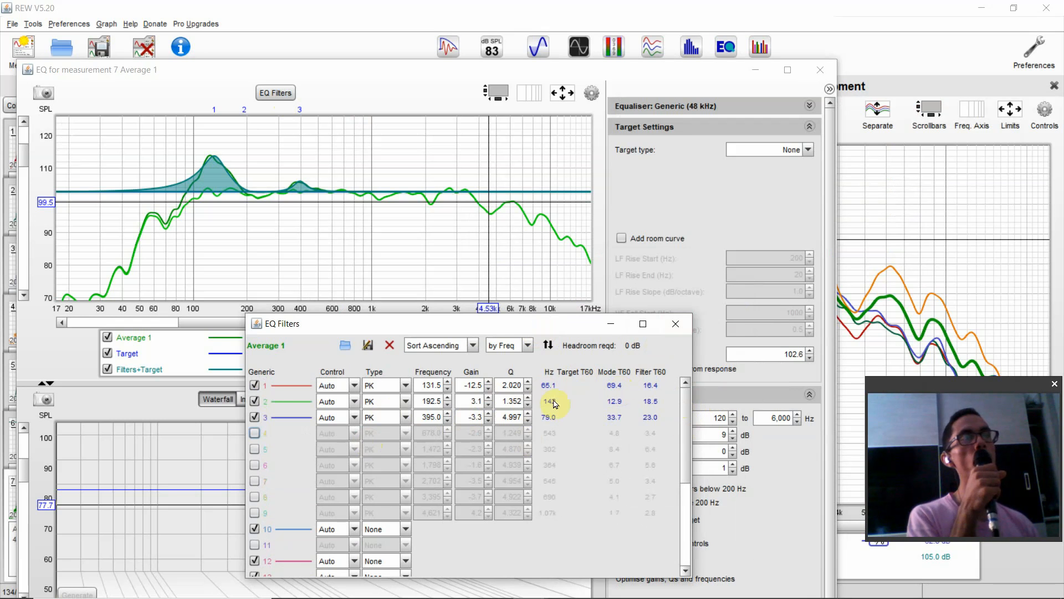
left_click(676, 324)
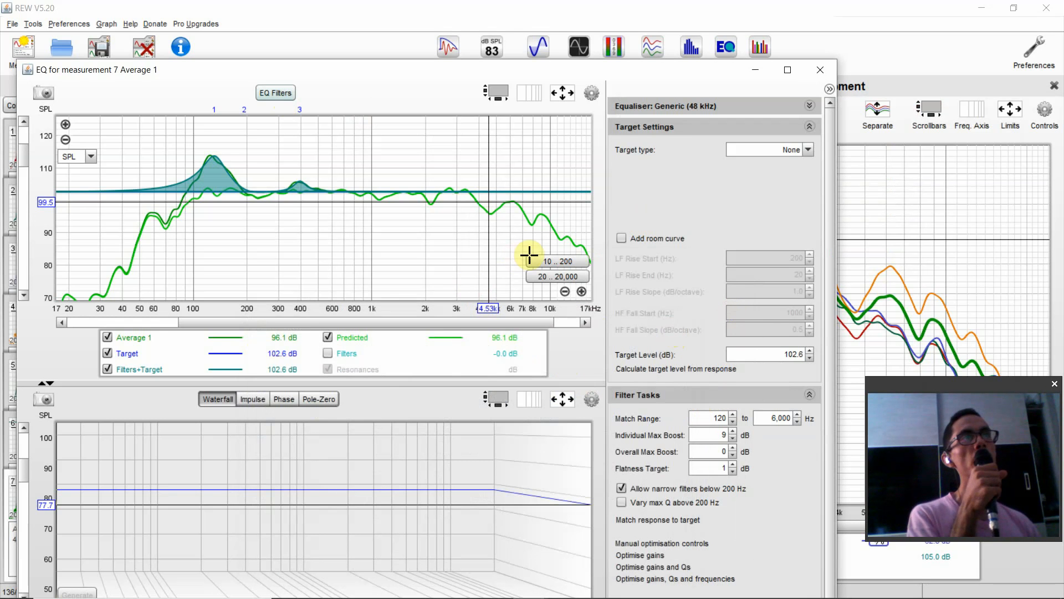
left_click(712, 450)
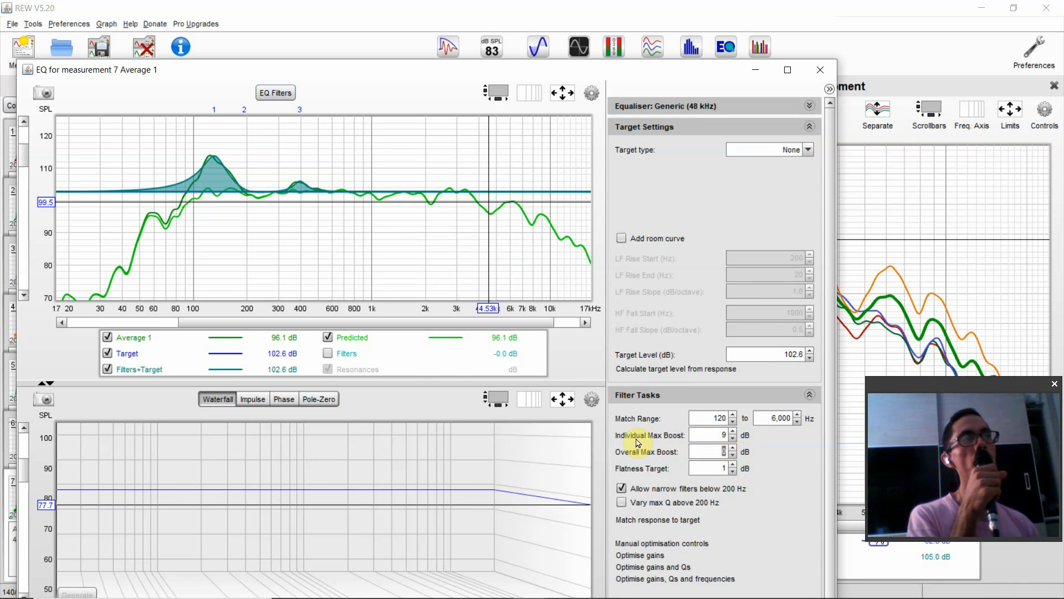
- Apply 1/1 smoothing to the average's response and match the response to the target again
left_click(591, 93)
left_click(528, 133)
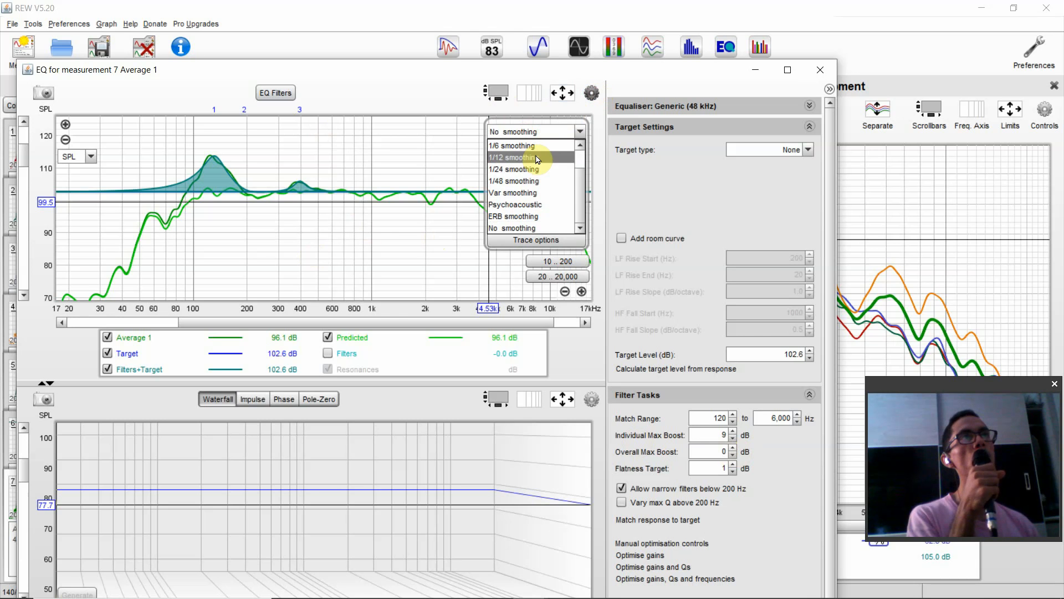
scroll(532, 151, "up", 2)
left_click(531, 146)
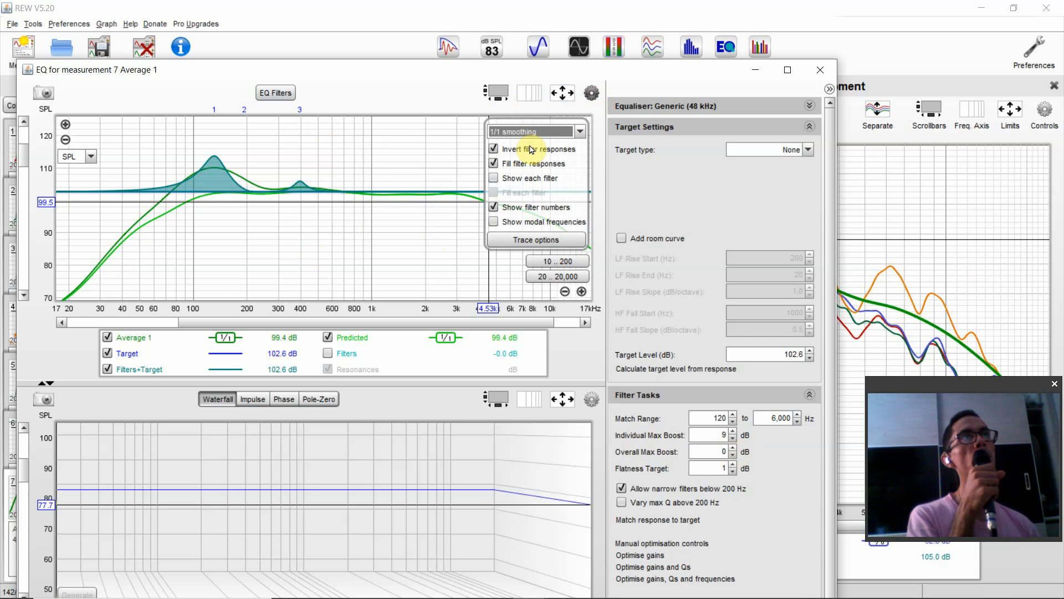
left_click(589, 92)
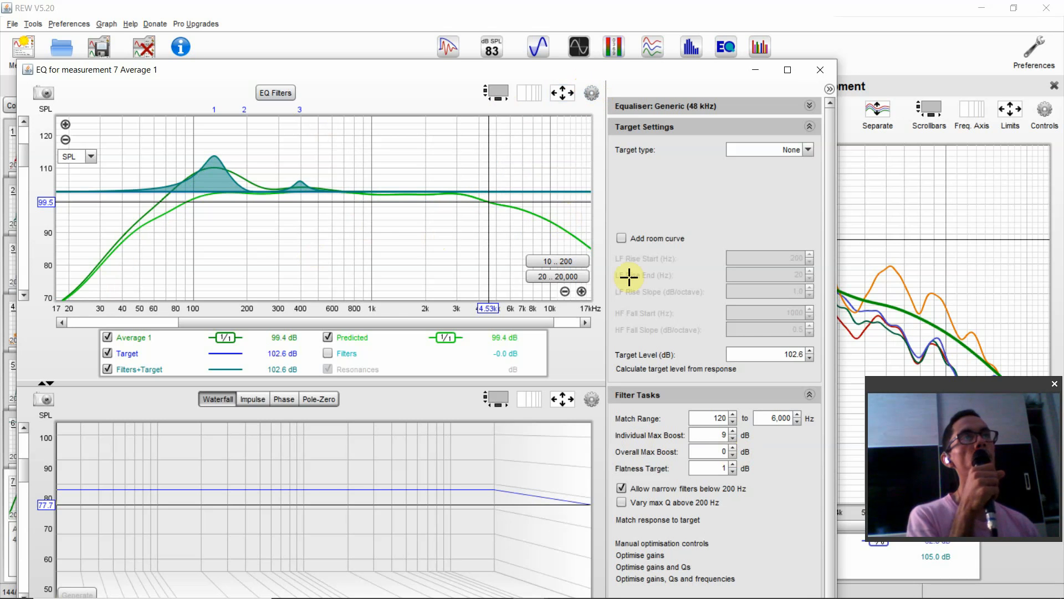
left_click(624, 520)
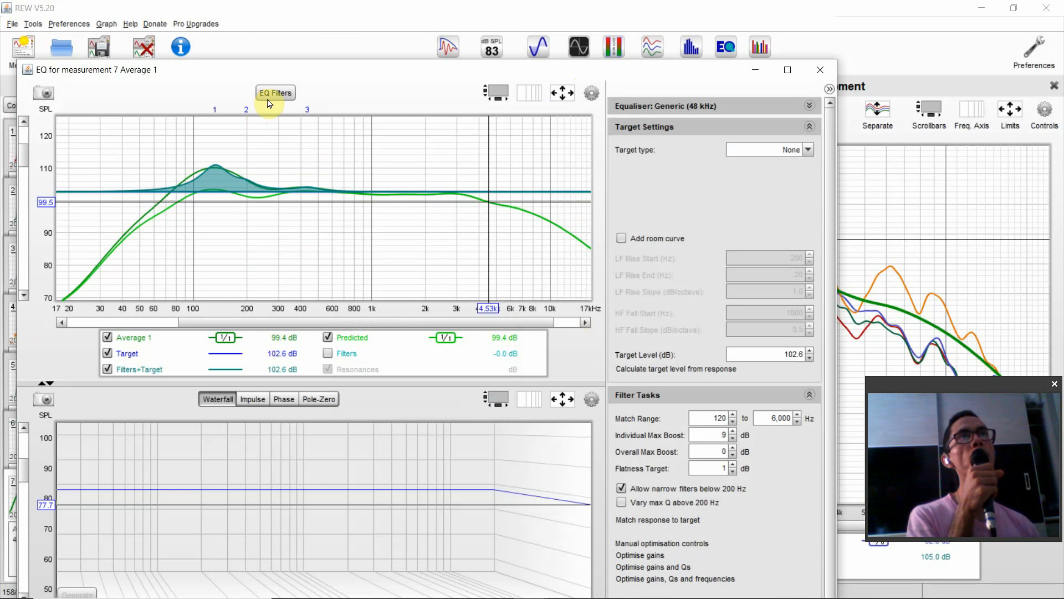
- Review the frequency, gain and Q of the average's new filters in the EQ filter list, keeping the graph peaks uncovered
left_click(268, 95)
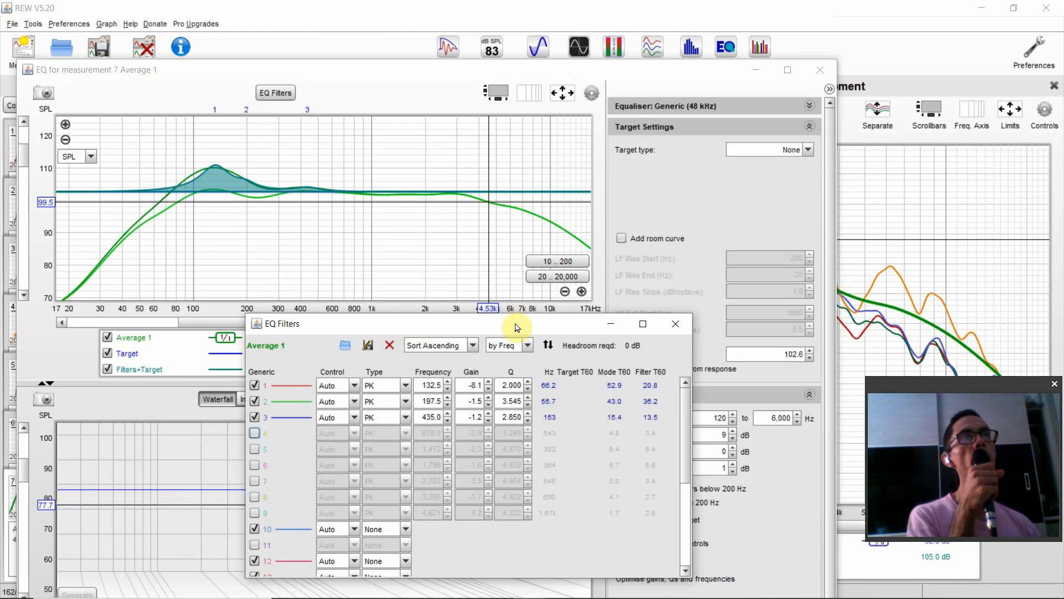
left_click_drag(515, 327, 475, 182)
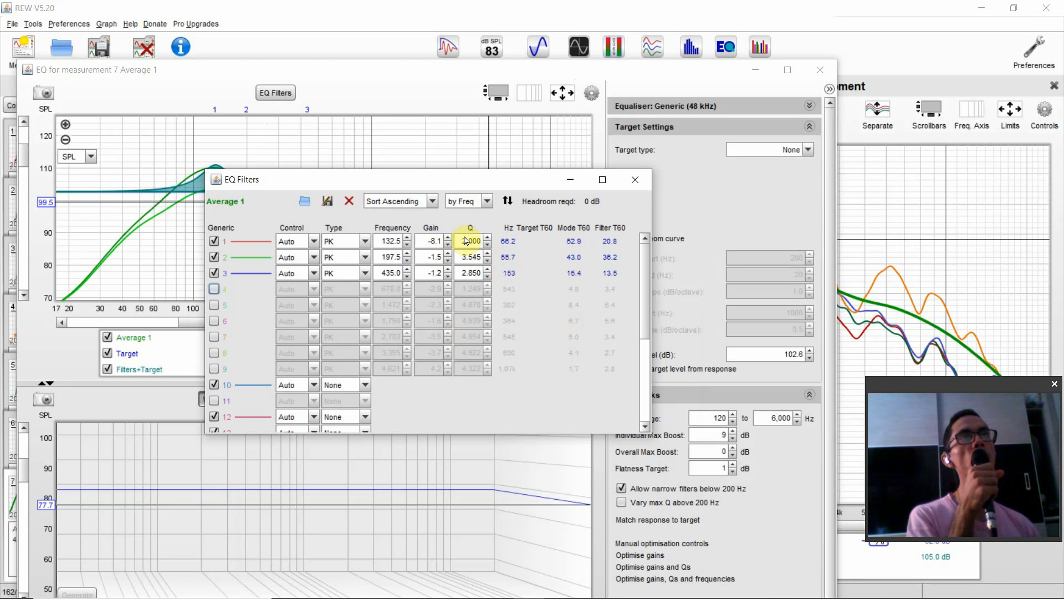
left_click_drag(382, 188, 547, 209)
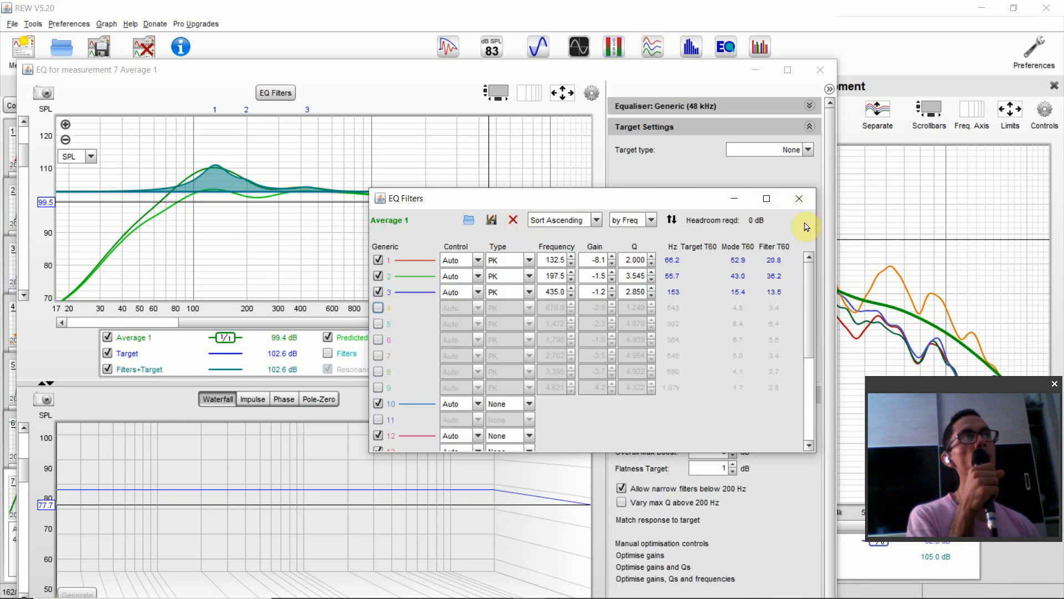
left_click(799, 199)
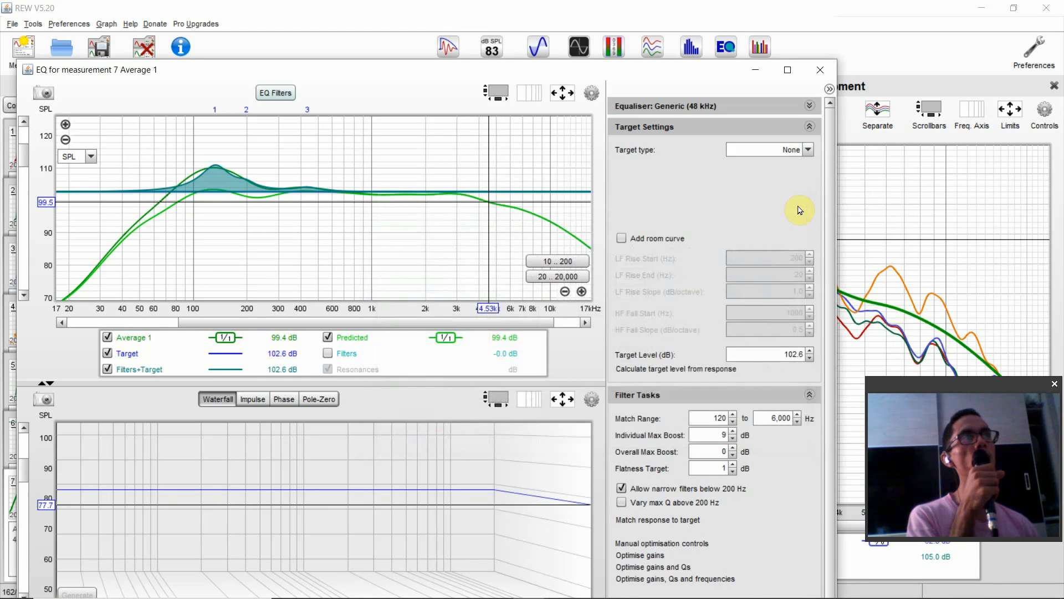
- Leave the average's EQ window and open the EQ window for the first out 4 measurement from its SPL & Phase view
left_click(820, 69)
left_click(48, 157)
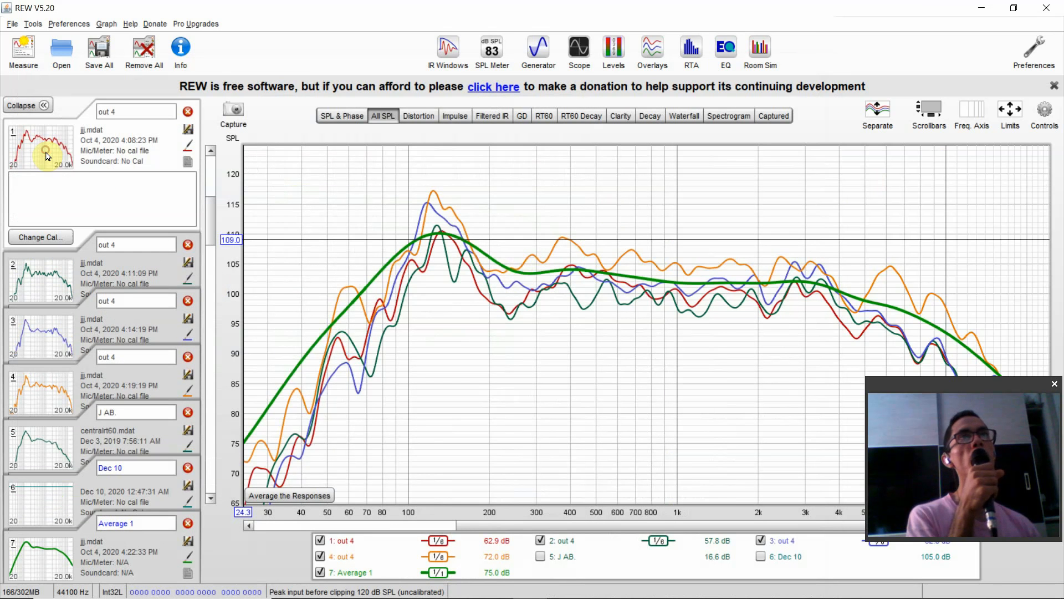
left_click(339, 116)
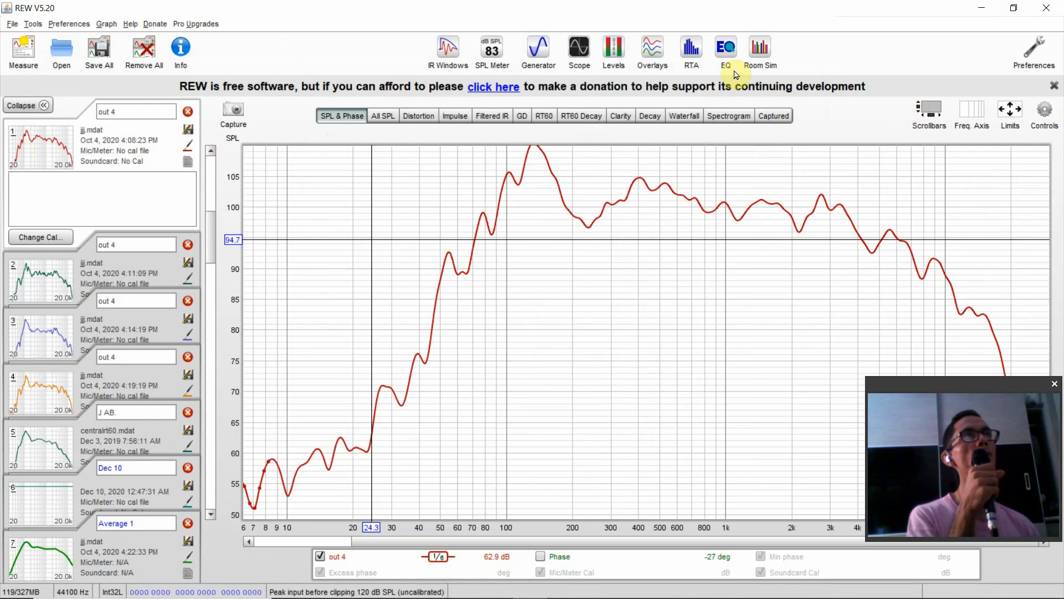
left_click(721, 55)
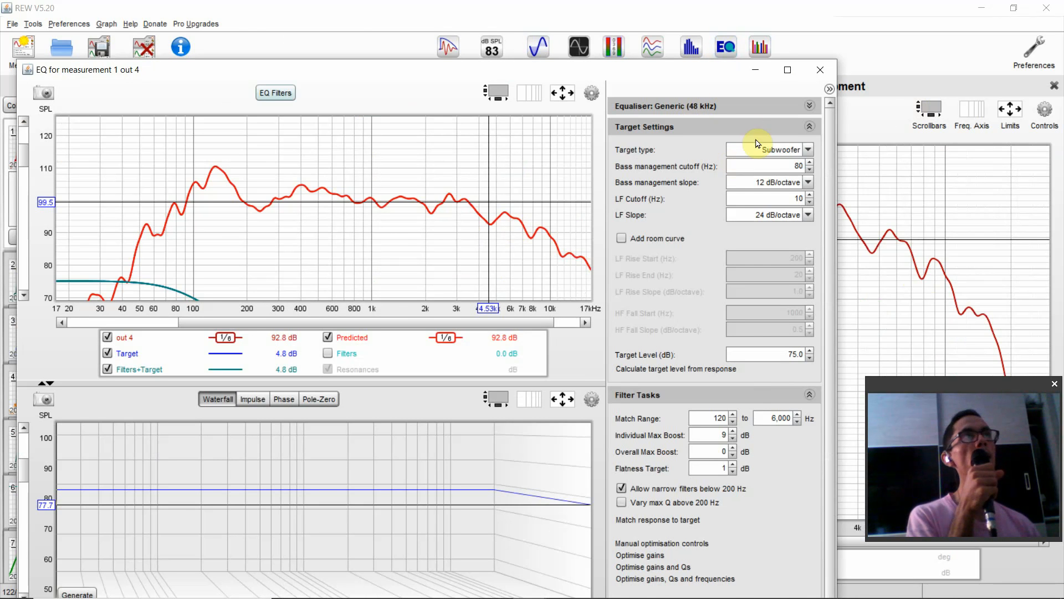
left_click(735, 111)
left_click(737, 111)
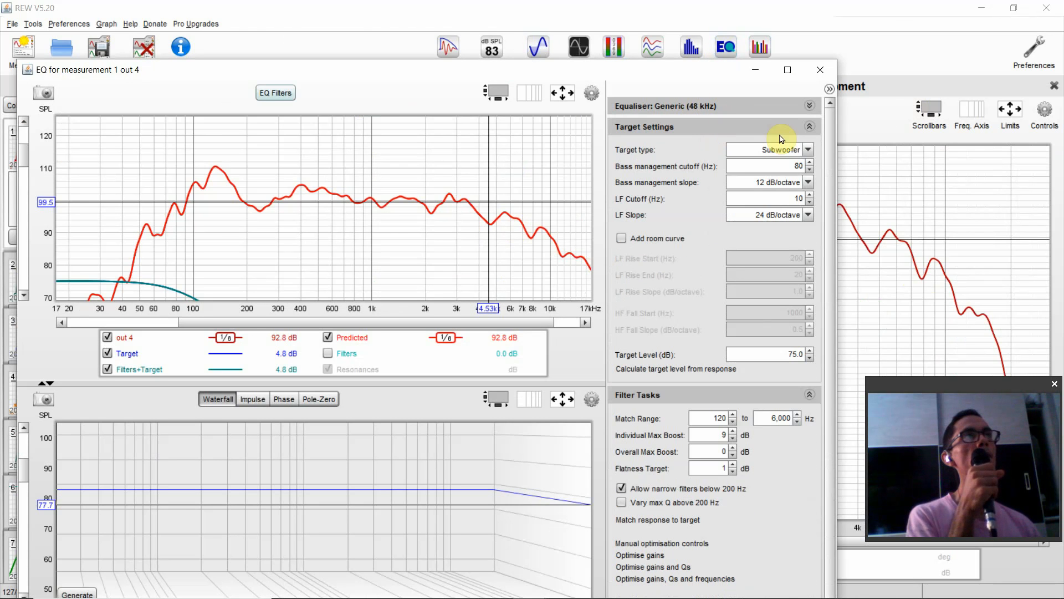
- Set the target type to None for this measurement and calculate the target level from the response
left_click(783, 145)
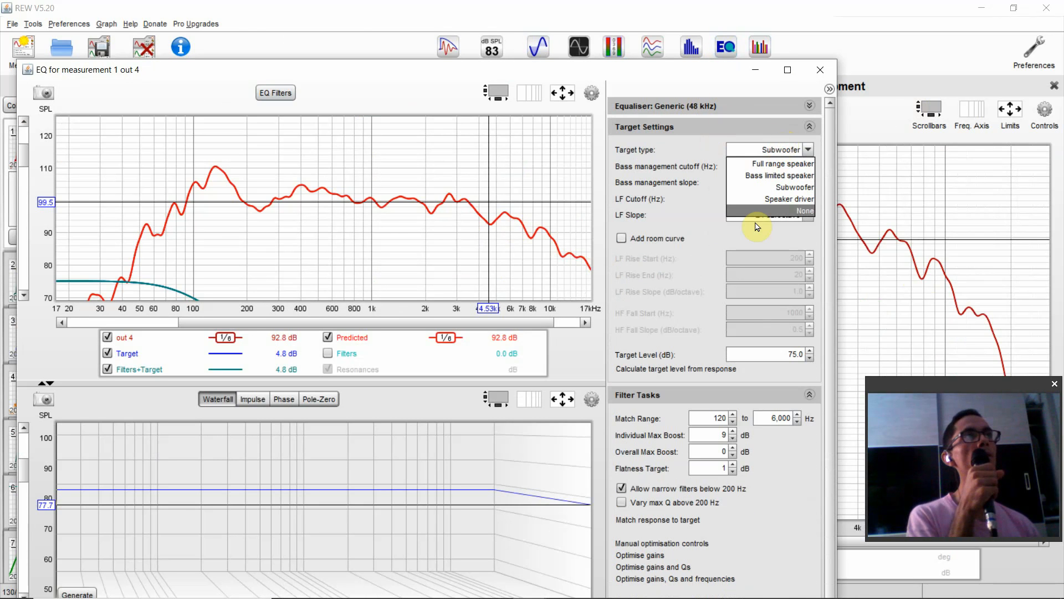
left_click(758, 199)
left_click(754, 146)
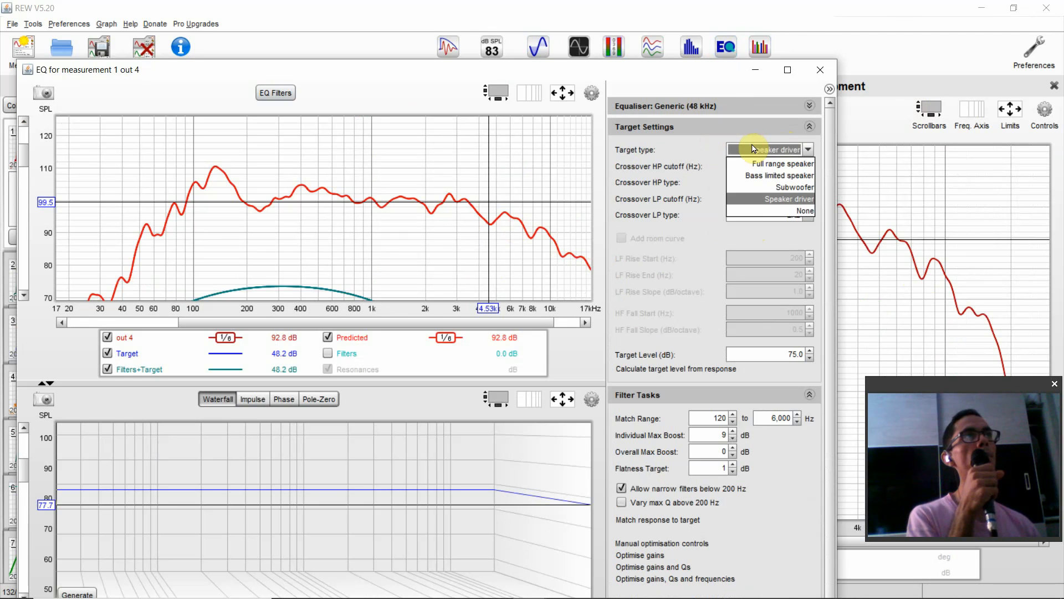
left_click(764, 212)
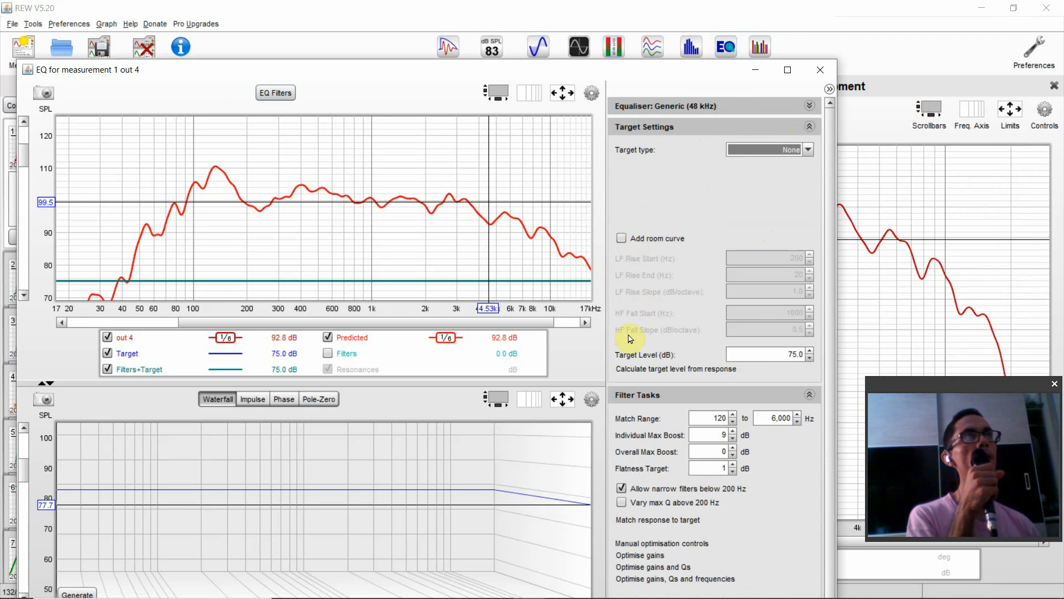
left_click(662, 369)
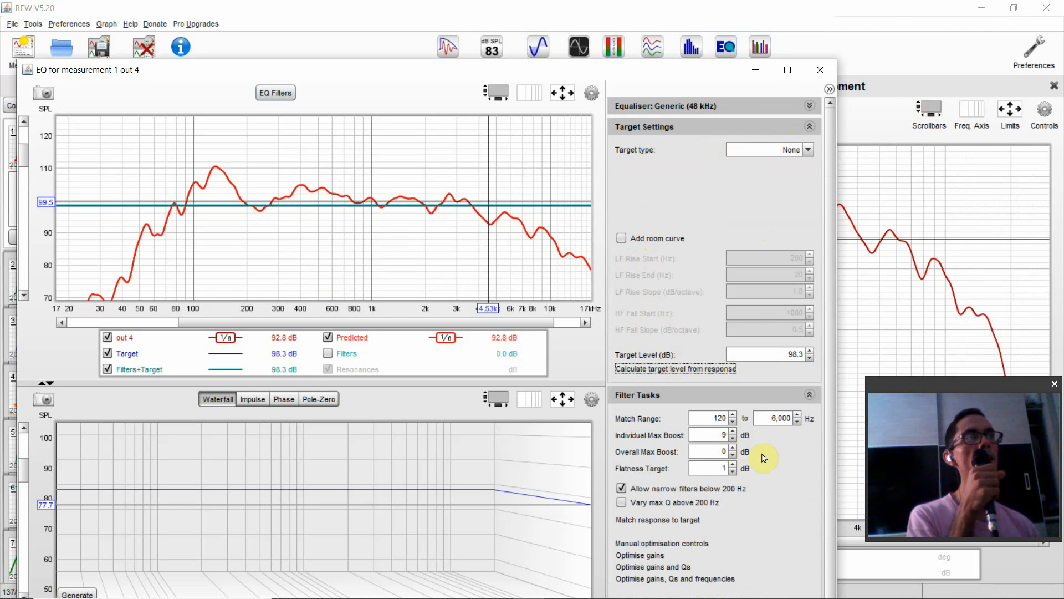
- Disallow narrow filters below 200 Hz and match the response to the target
left_click(621, 489)
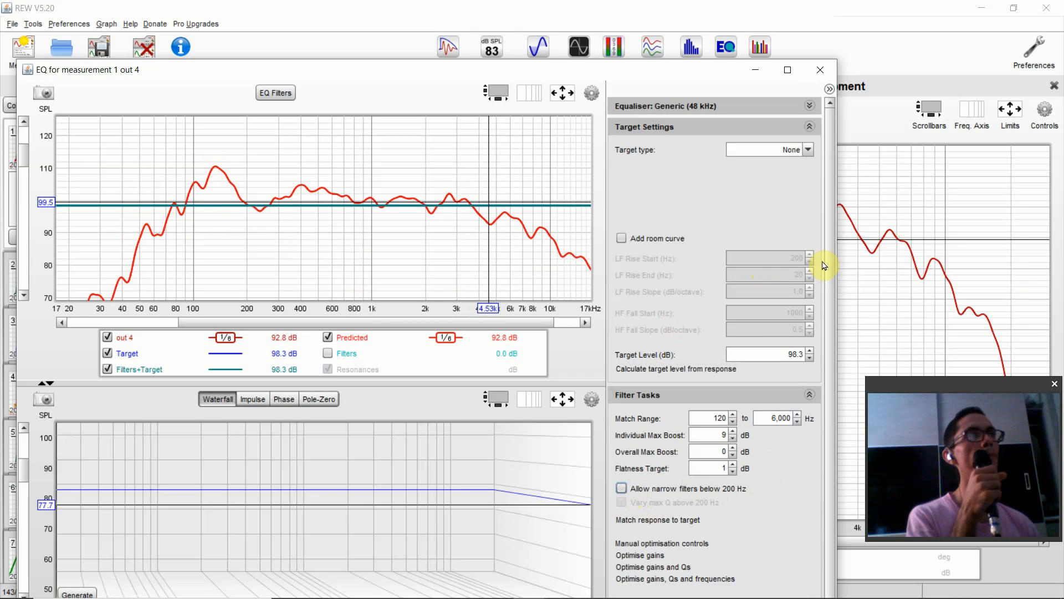
scroll(826, 271, "down", 3)
left_click(659, 478)
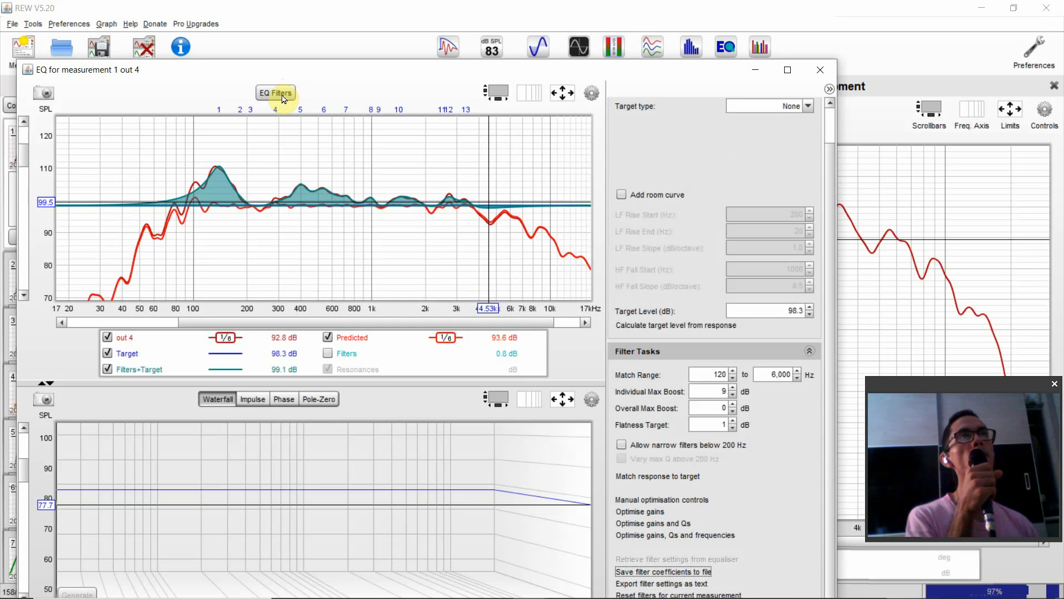
- Review all the filters generated for the out 4 measurement in the EQ filter list, closing the list when done
left_click(281, 95)
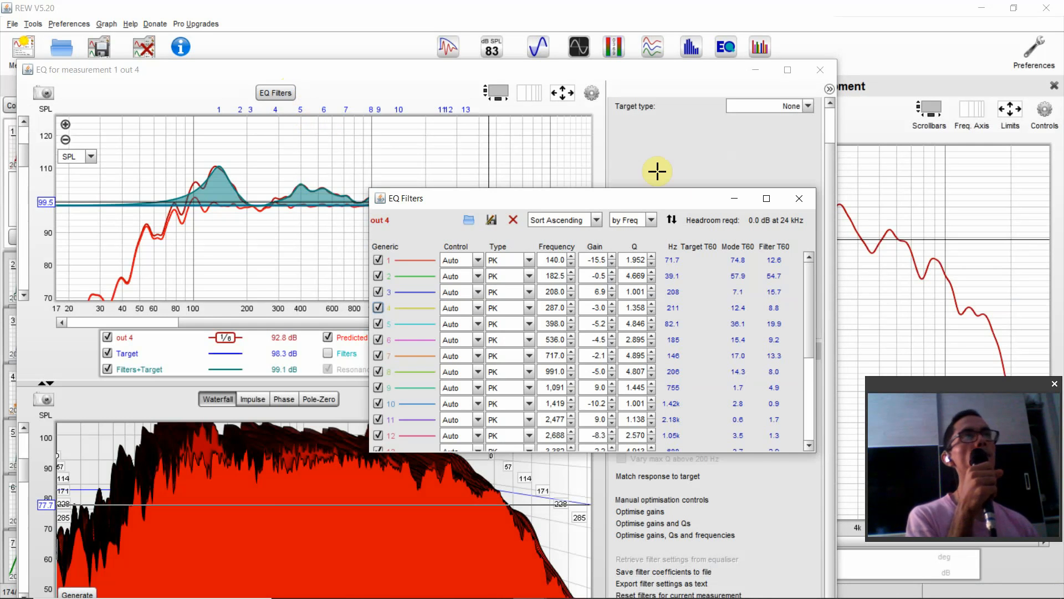
left_click_drag(806, 288, 616, 355)
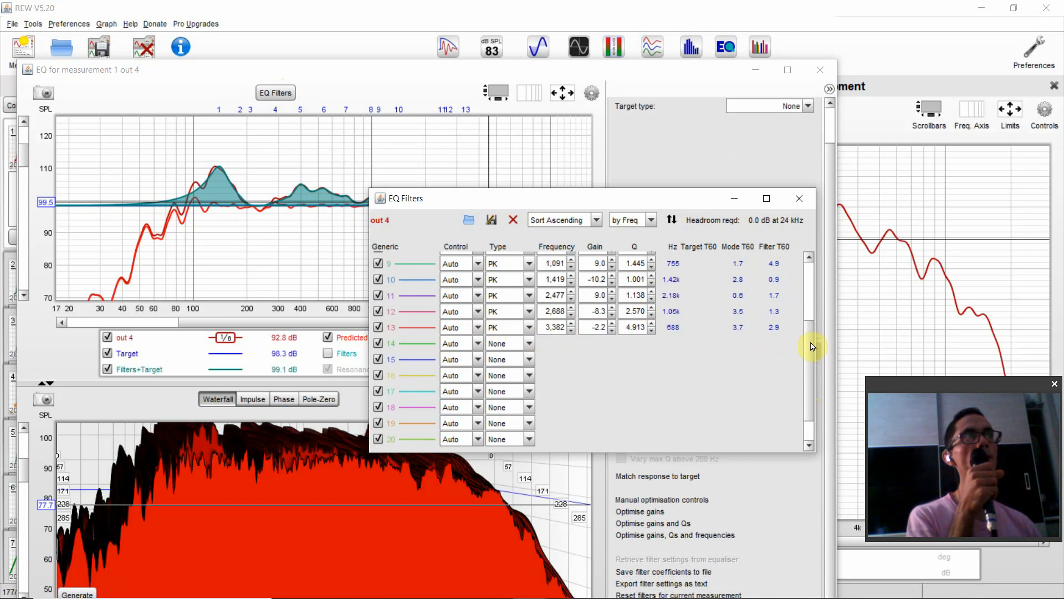
left_click_drag(813, 347, 797, 252)
left_click(799, 198)
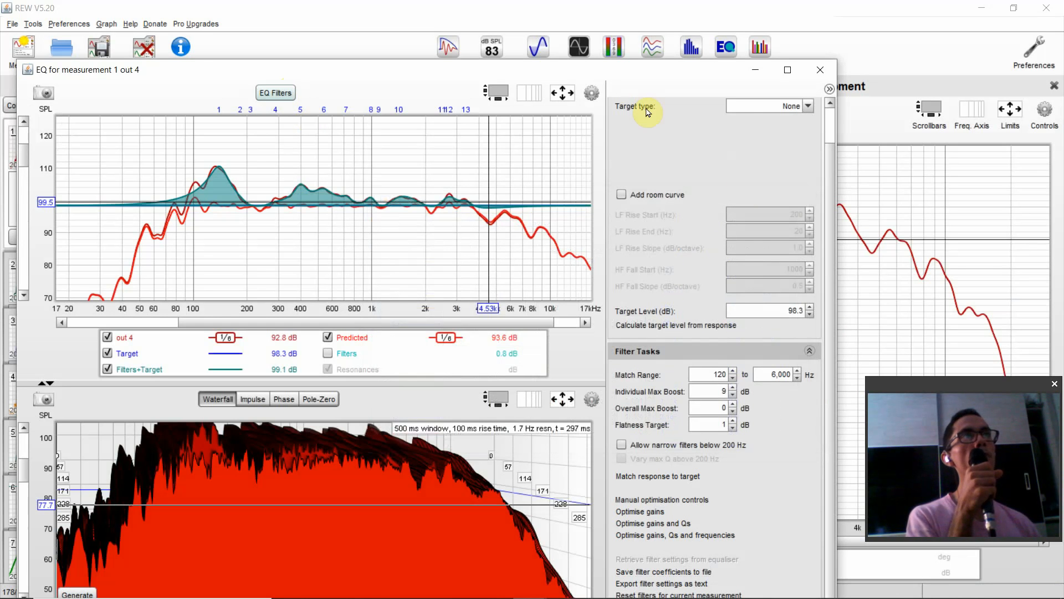
- Change the smoothing of the out 4 response in the EQ graph to 1/1
left_click(591, 93)
left_click(571, 133)
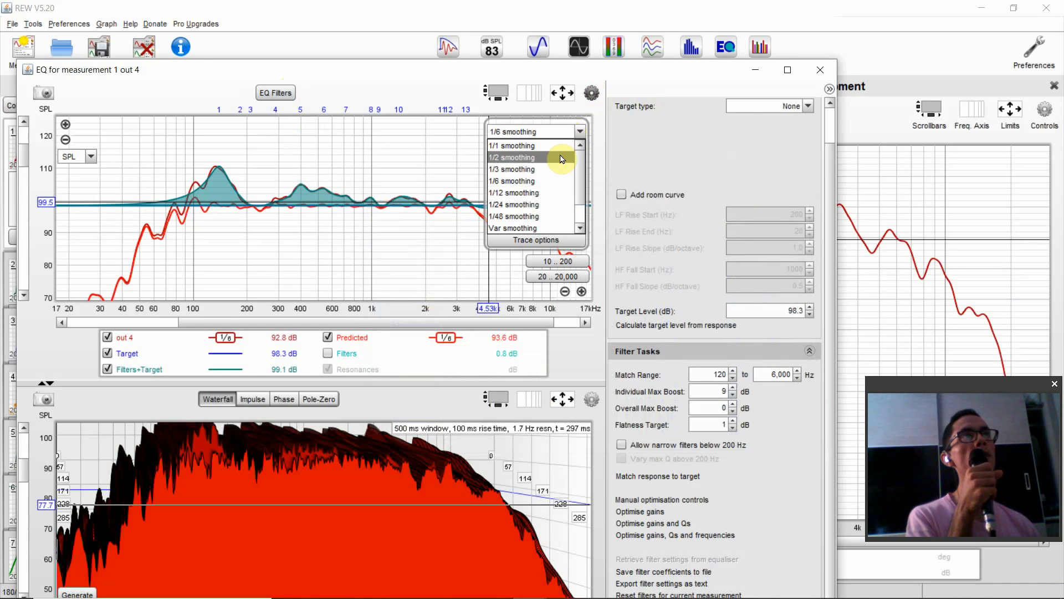
left_click(554, 146)
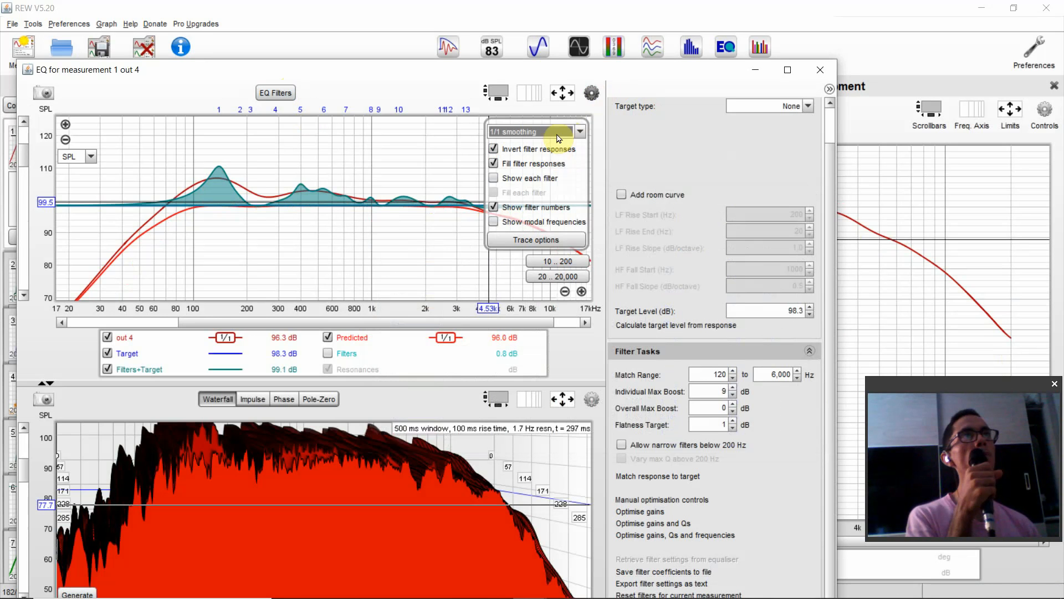
left_click(585, 94)
left_click(586, 94)
left_click(589, 93)
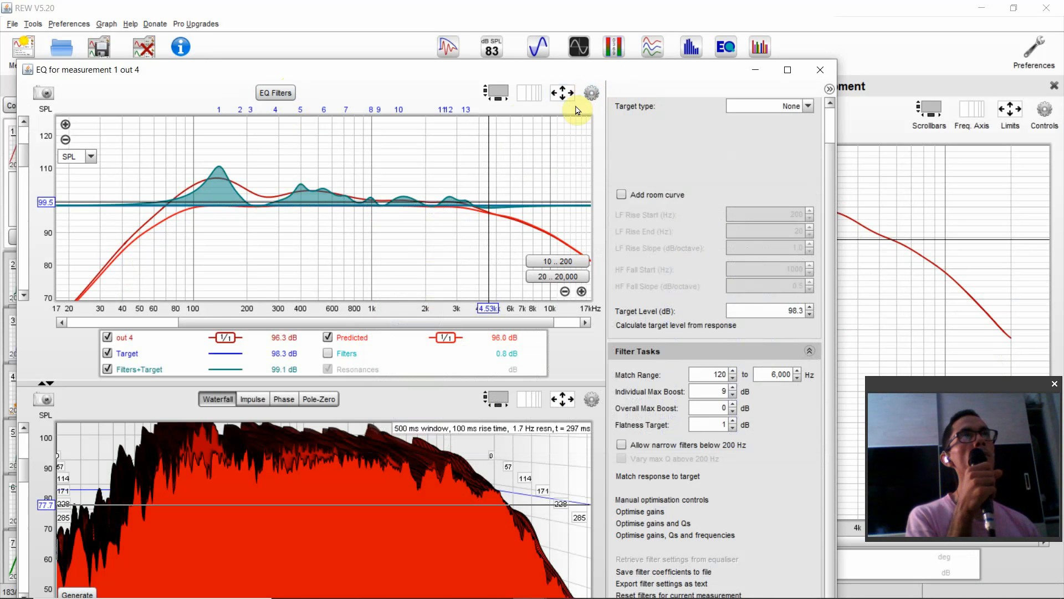
- Recalculate the target level from the 1/1-smoothed out 4 response
left_click(658, 481)
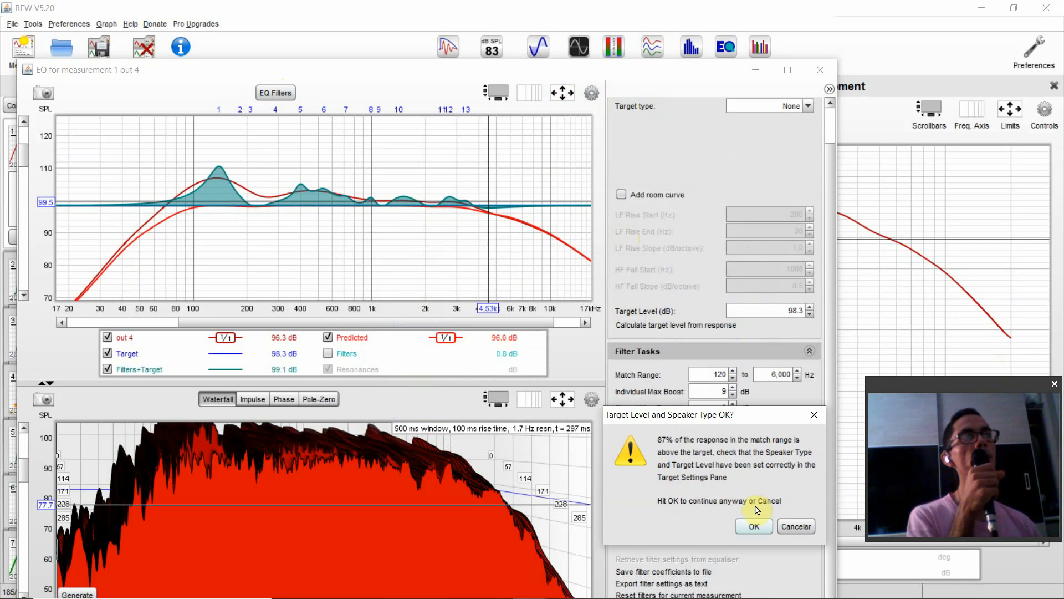
left_click(791, 522)
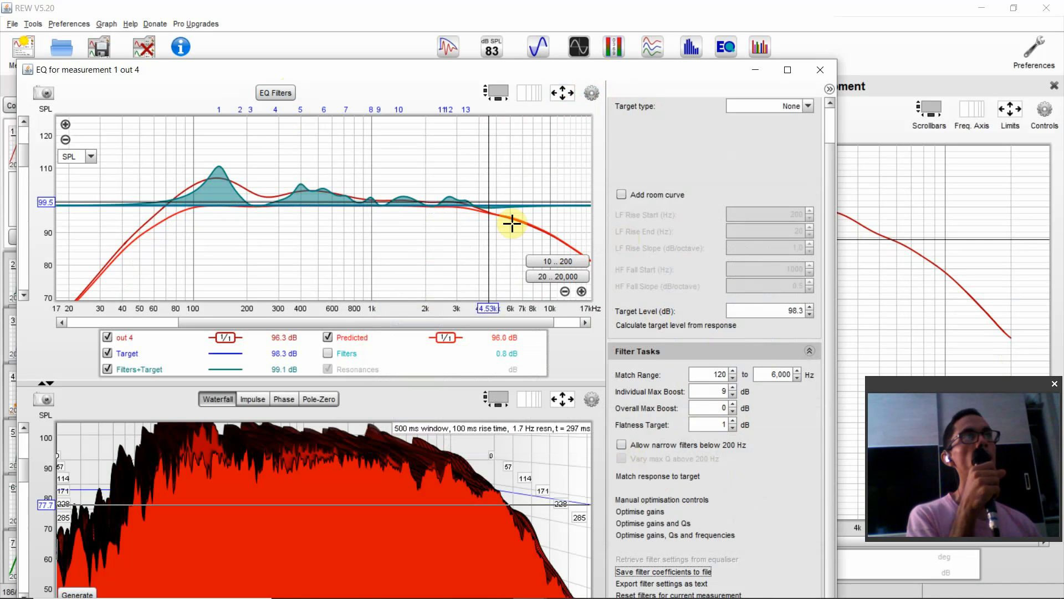
left_click(592, 92)
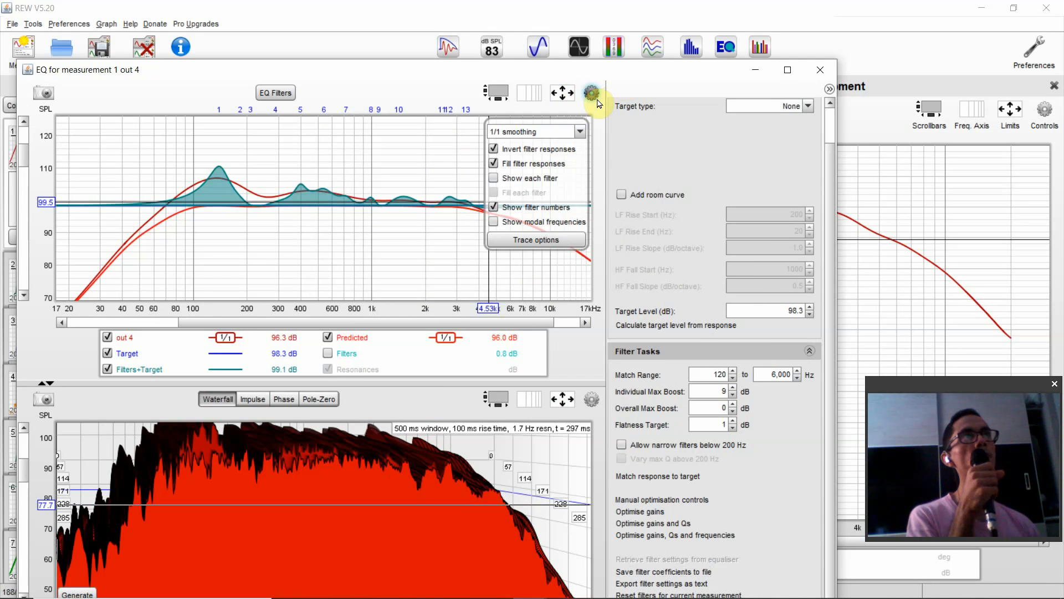
left_click(694, 330)
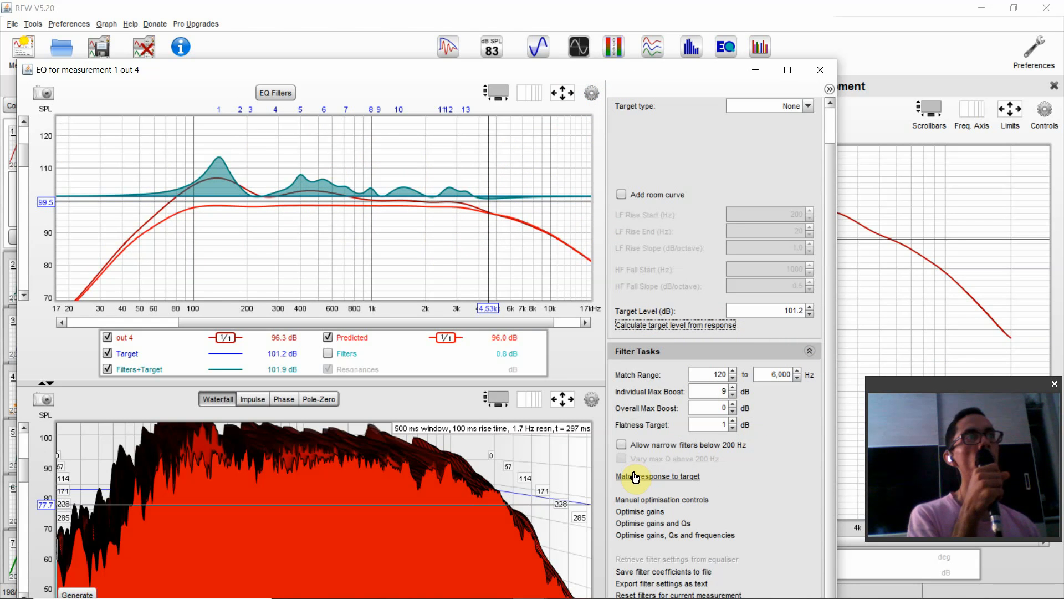
- Match the smoothed out 4 response to the target and review the resulting filters in the EQ filter list
left_click(691, 478)
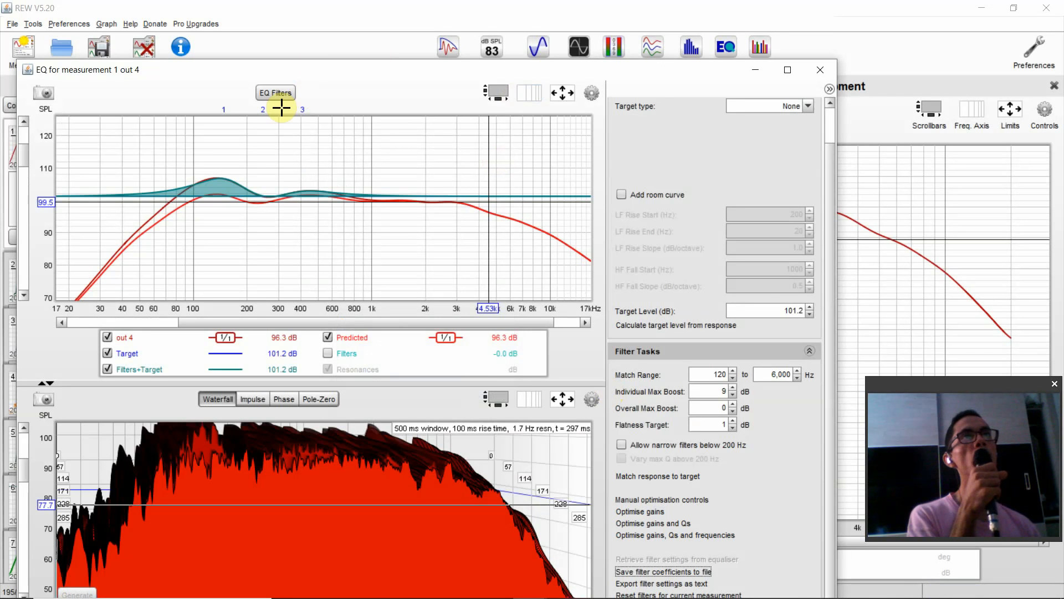
left_click(275, 94)
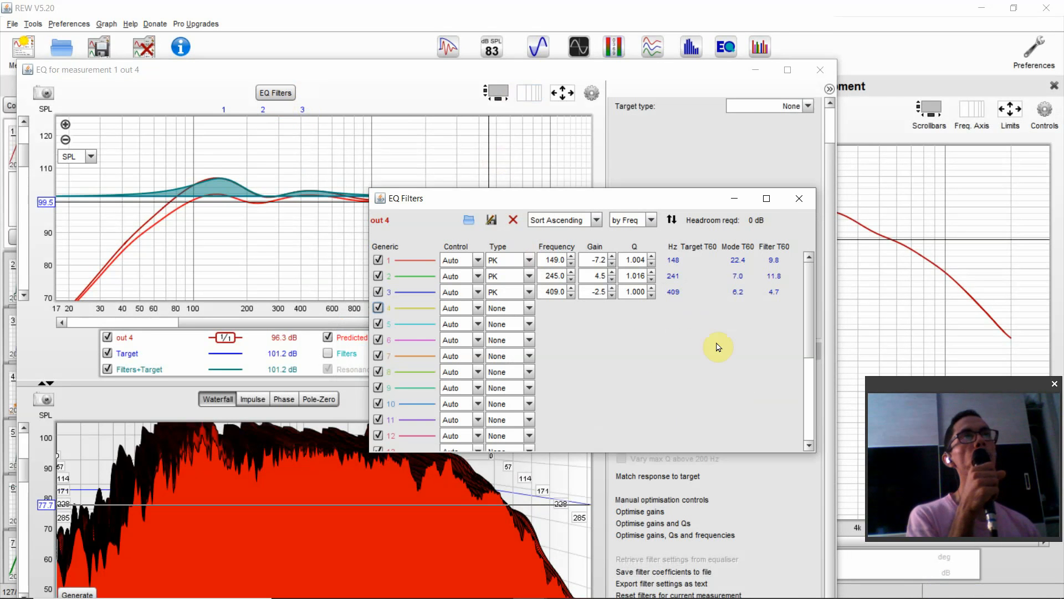
left_click(799, 198)
- Change the smoothing of the out 4 response in the EQ graph to 1/3
left_click(591, 93)
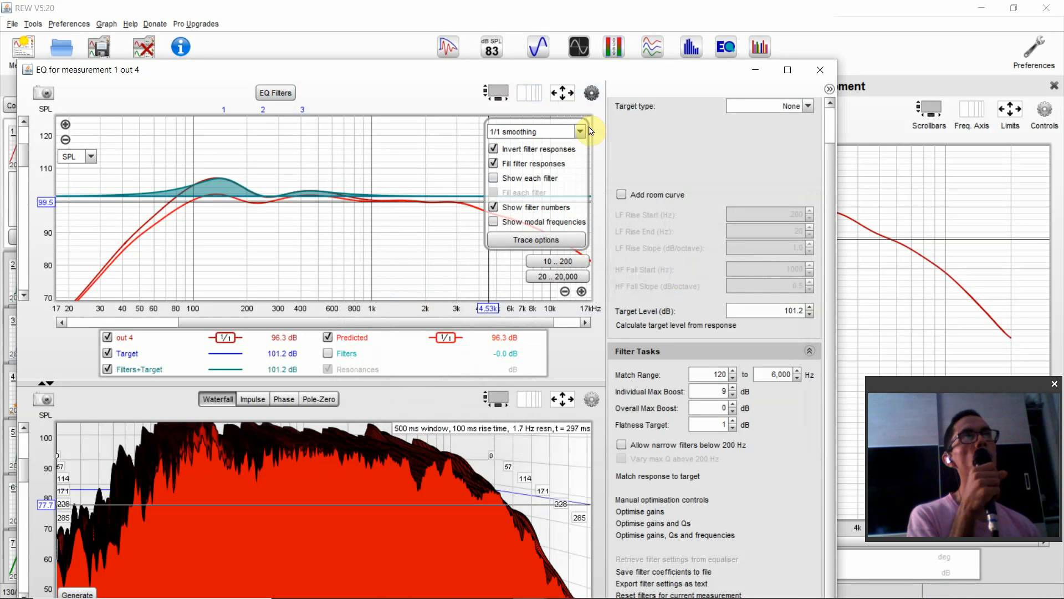
left_click(568, 137)
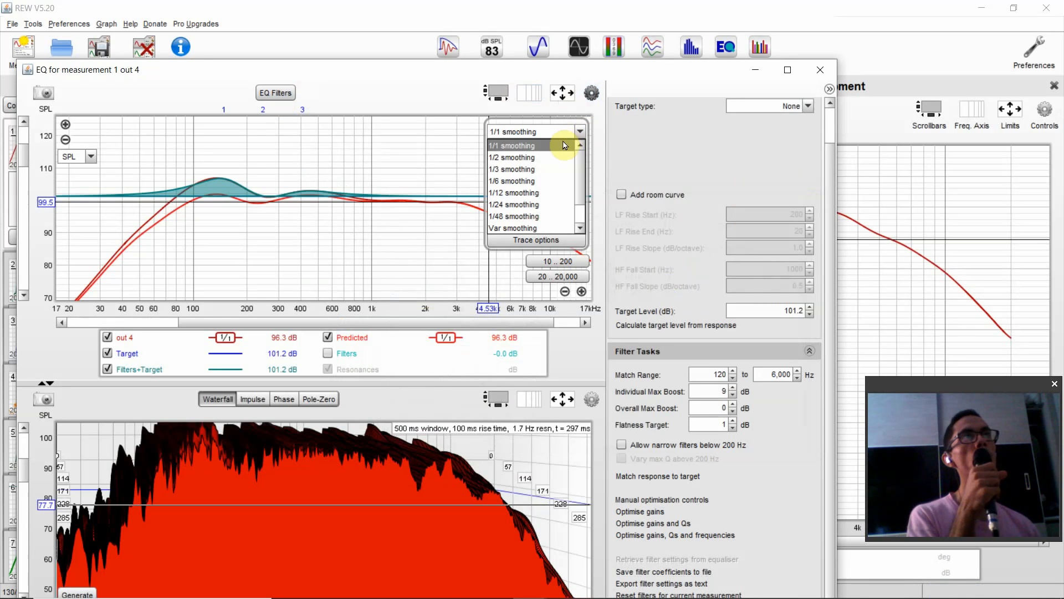
left_click(549, 168)
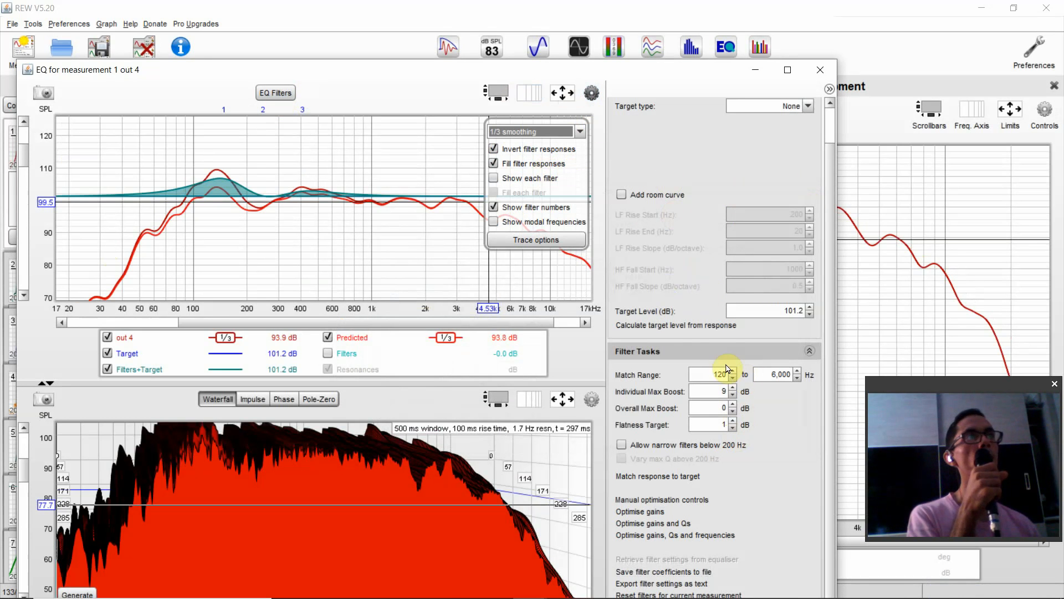
- Recalculate the target level from the 1/3-smoothed out 4 response and match the response to it, accepting the target level check
left_click(674, 324)
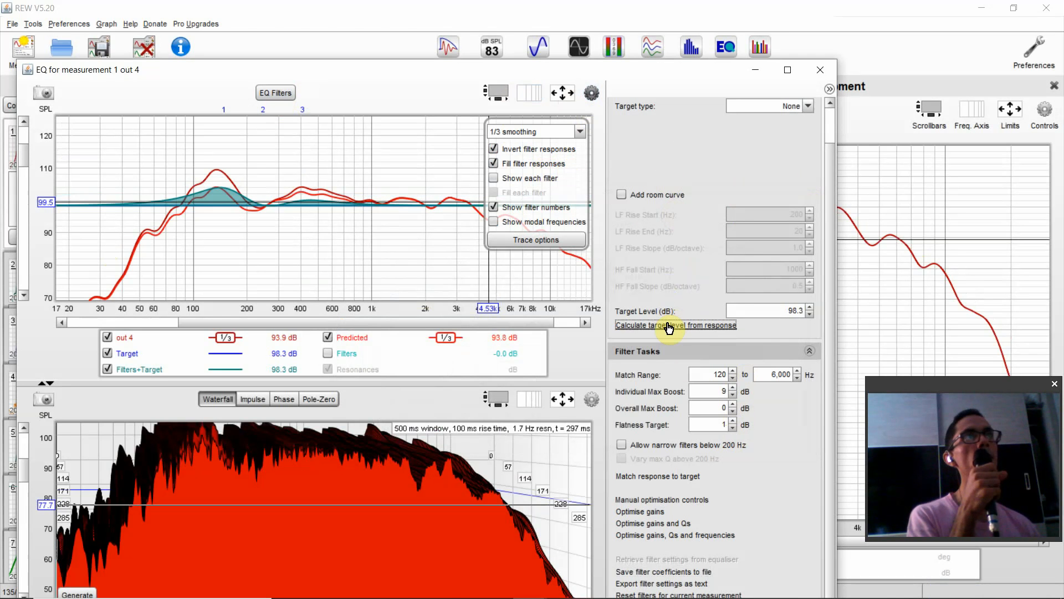
left_click(664, 484)
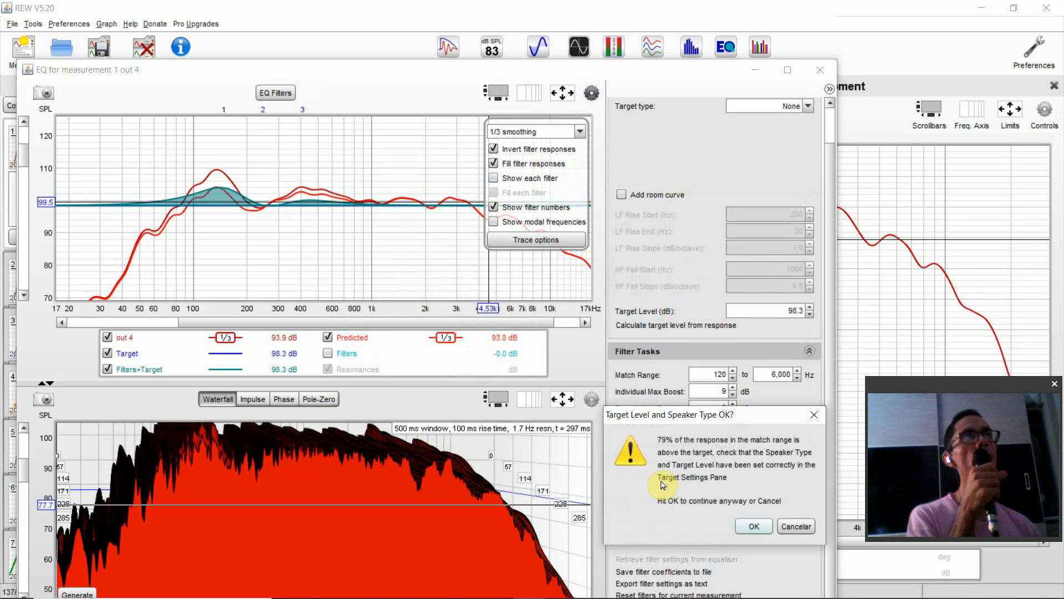
left_click(753, 526)
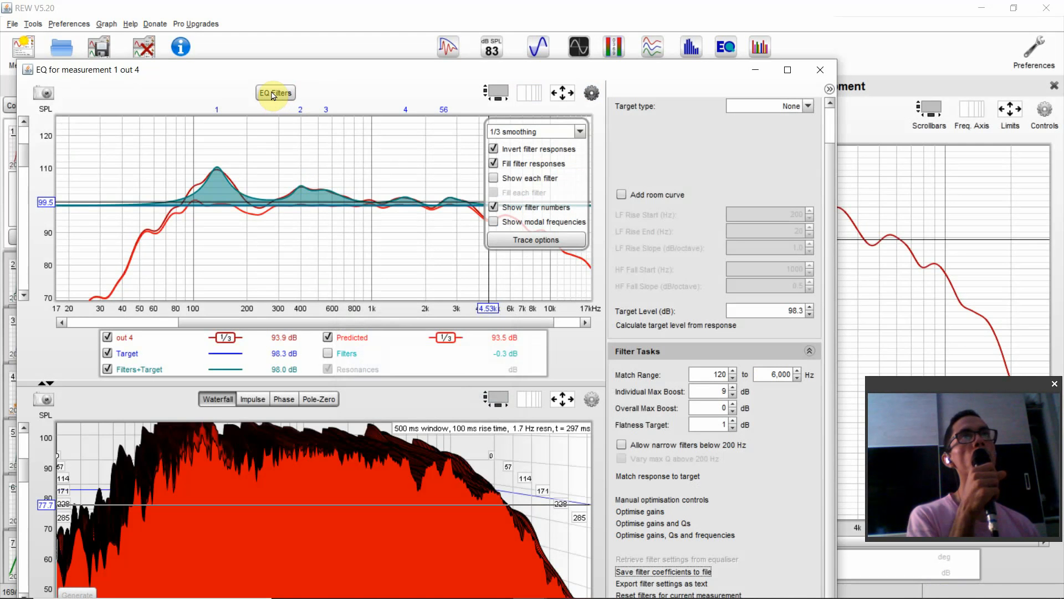
- Review the frequencies of the filters generated from the 1/3-smoothed out 4 response, closing the EQ filter list when done
left_click(274, 94)
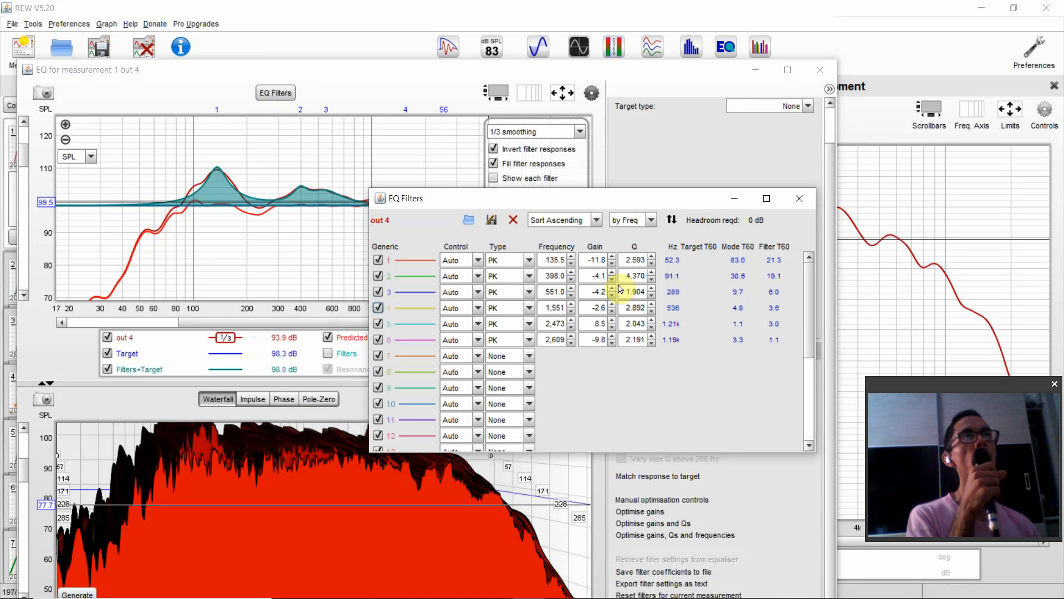
left_click(564, 290)
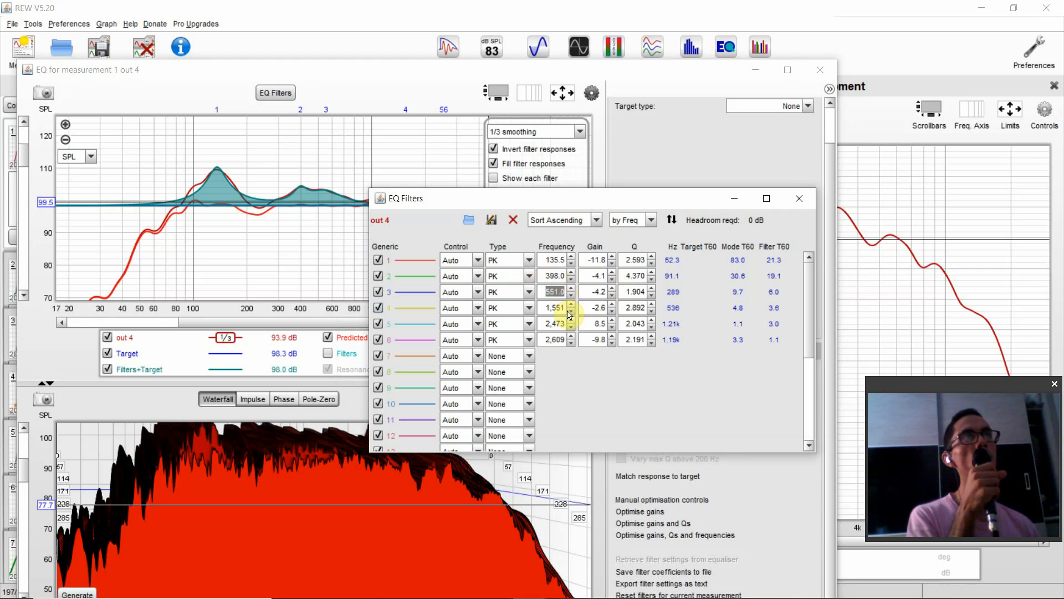
left_click(555, 292)
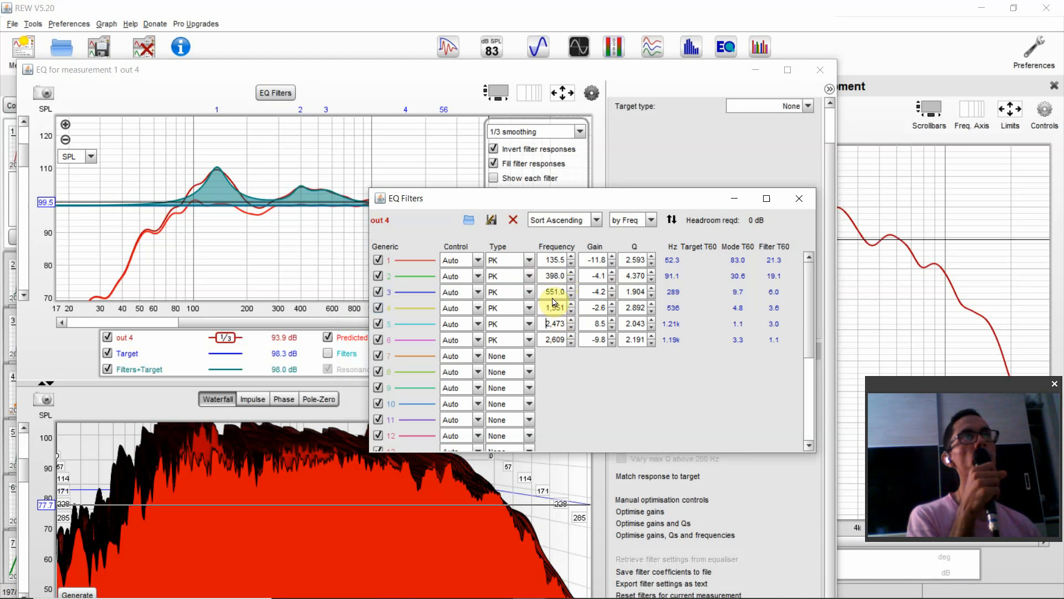
left_click(545, 263)
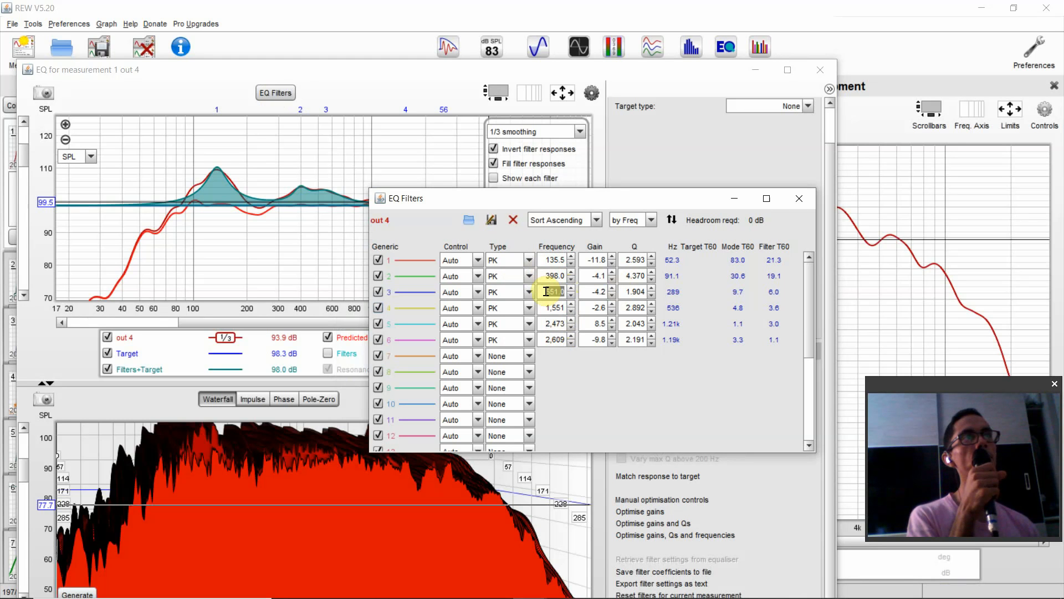
left_click(552, 324)
left_click(553, 338)
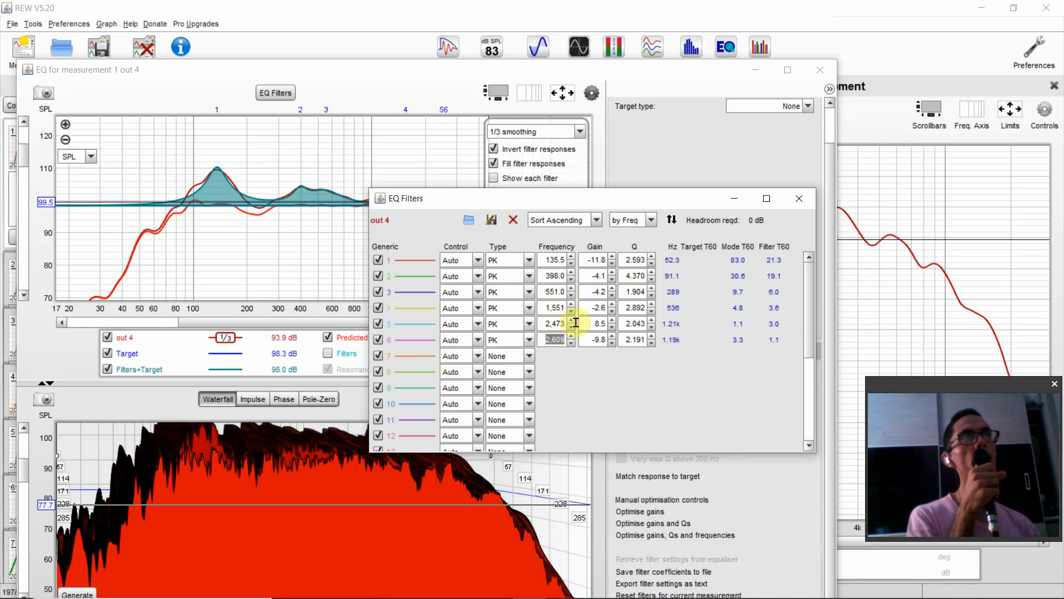
left_click(799, 199)
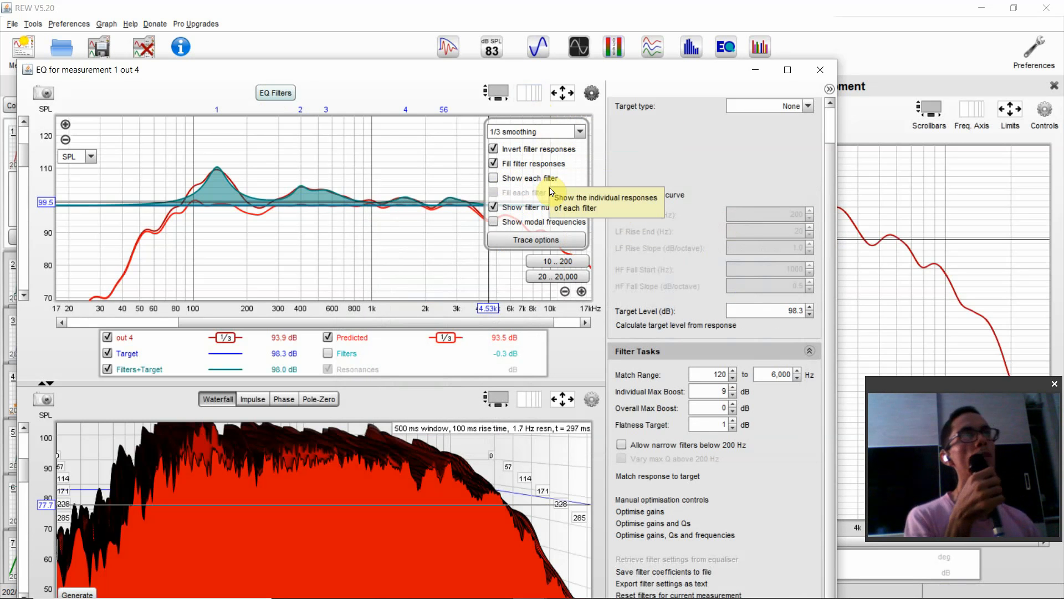
- Try 1/6 smoothing on the out 4 response in the EQ graph and return it to 1/3 smoothing
left_click(505, 132)
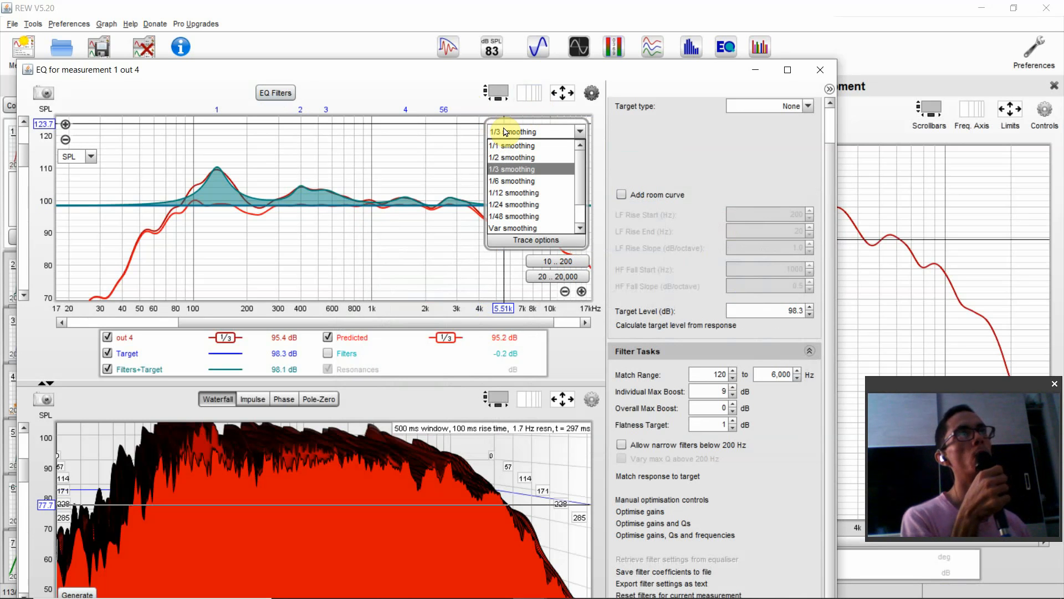
left_click(512, 169)
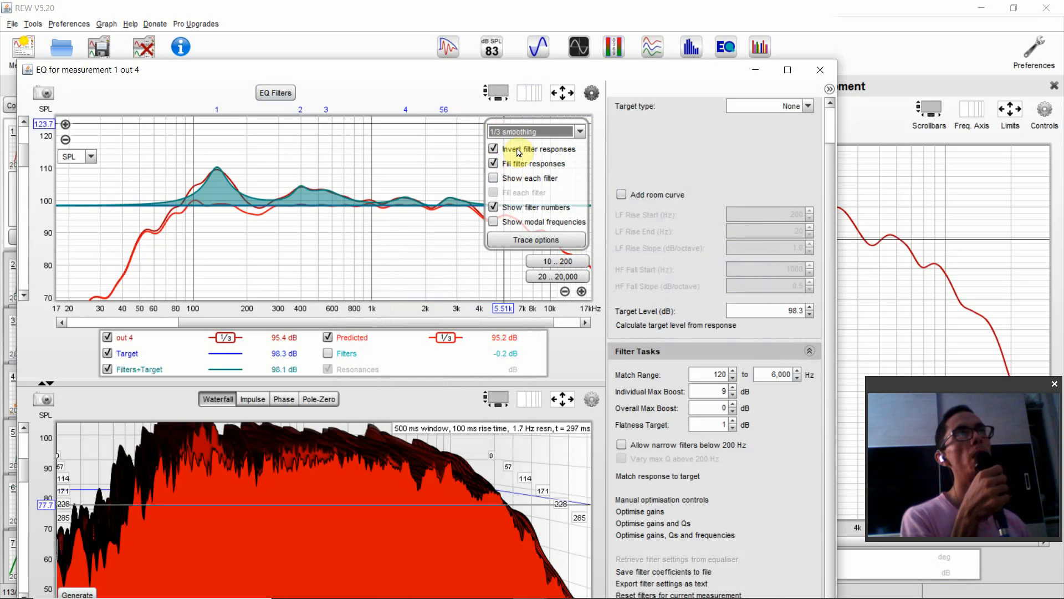
left_click(521, 132)
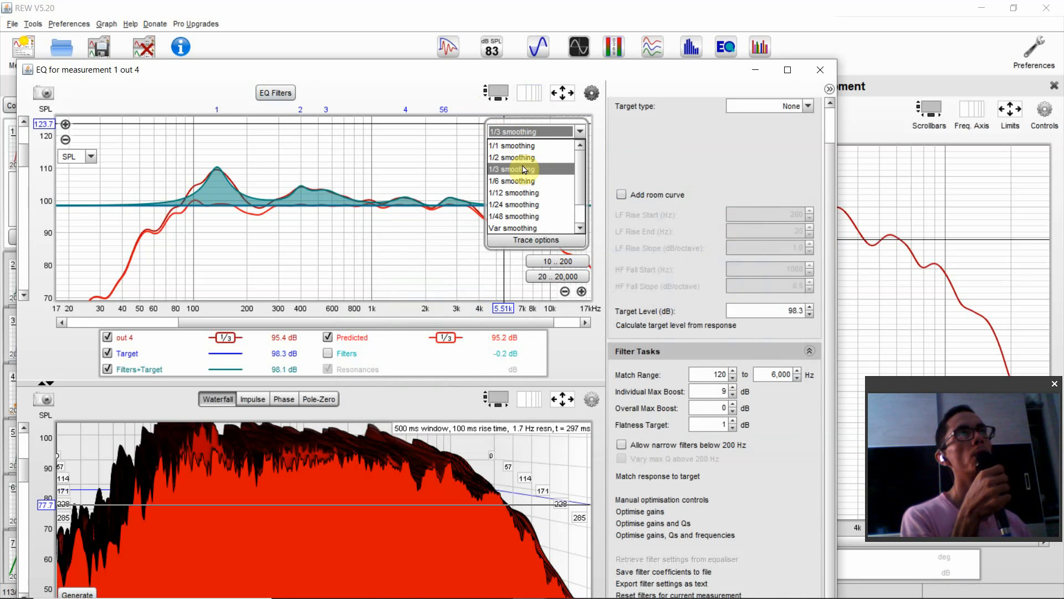
left_click(526, 150)
left_click(527, 131)
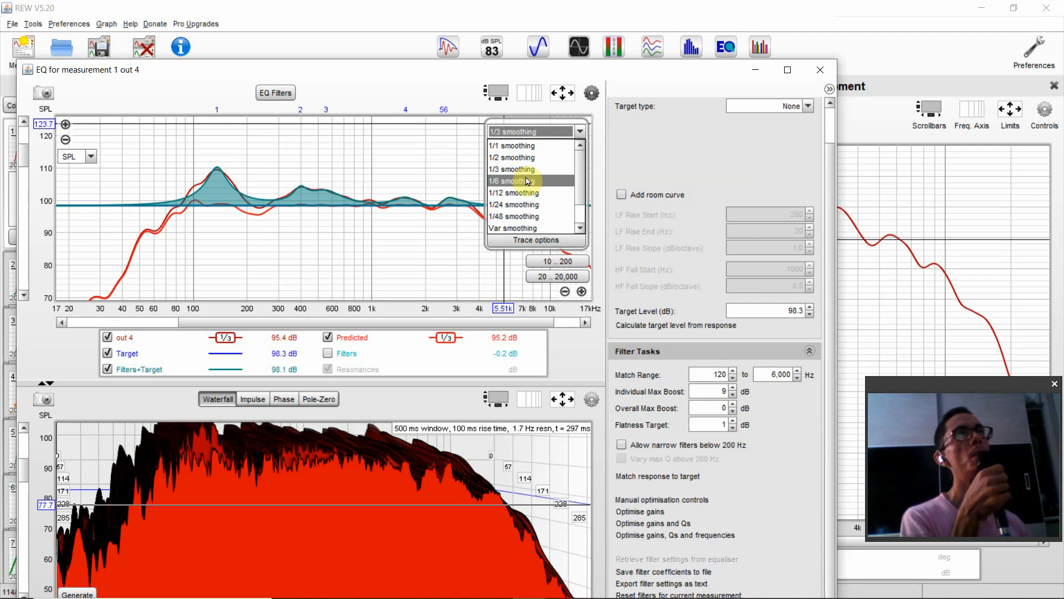
left_click(528, 180)
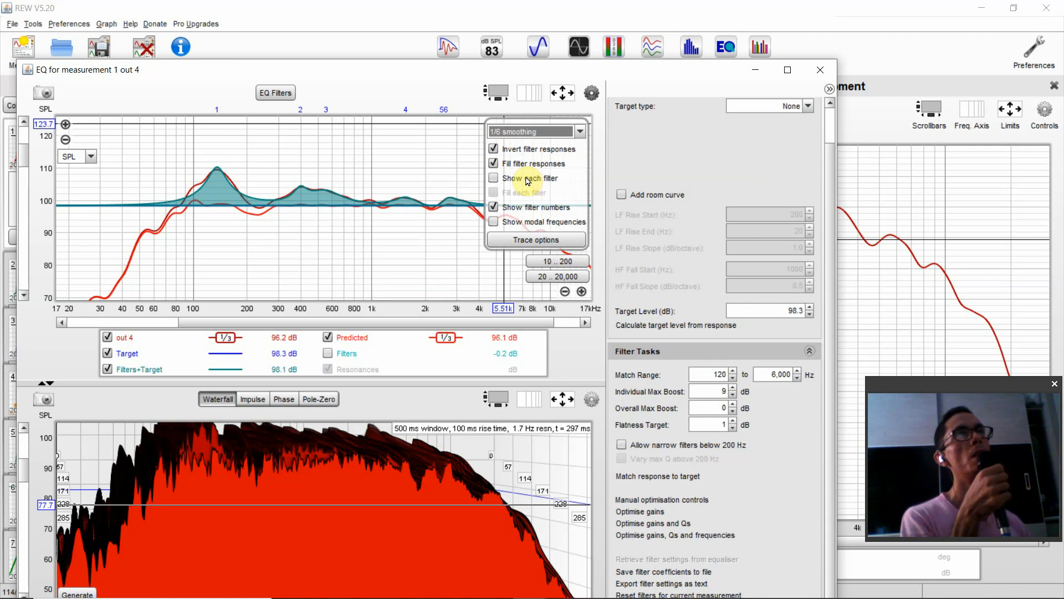
left_click(538, 133)
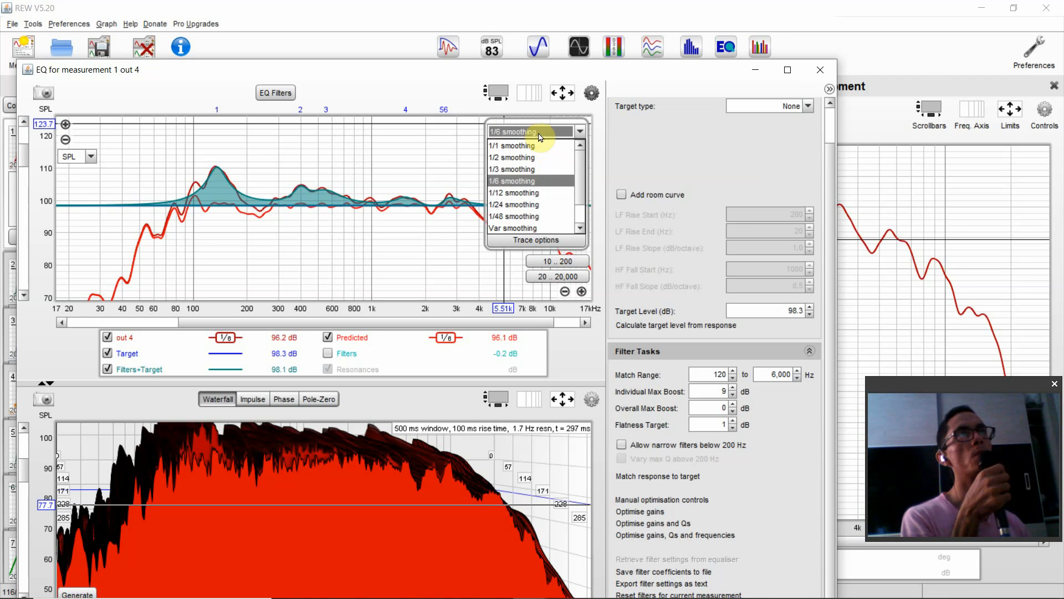
left_click(536, 175)
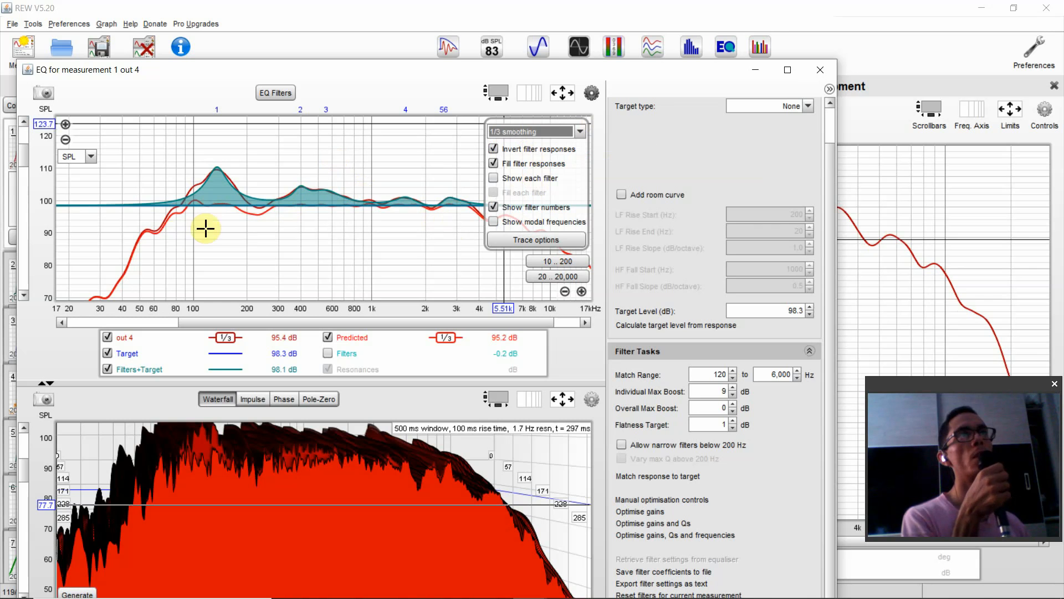
left_click(565, 133)
left_click(547, 170)
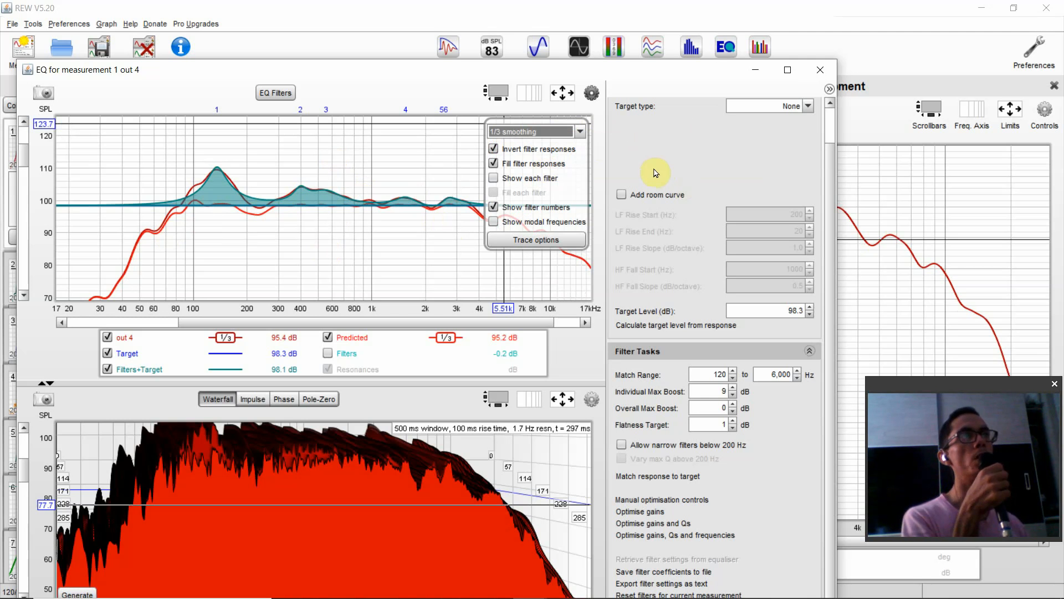
- Open the EQ window for the Average 1 measurement in place of out 4 and set its smoothing to 1/3
left_click(821, 70)
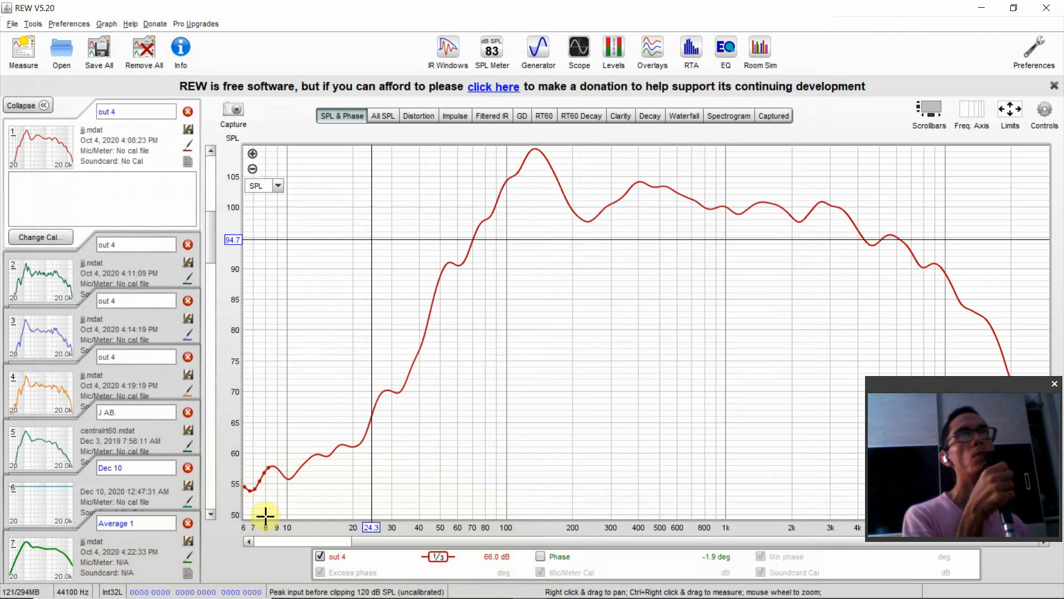
left_click(94, 546)
left_click(726, 49)
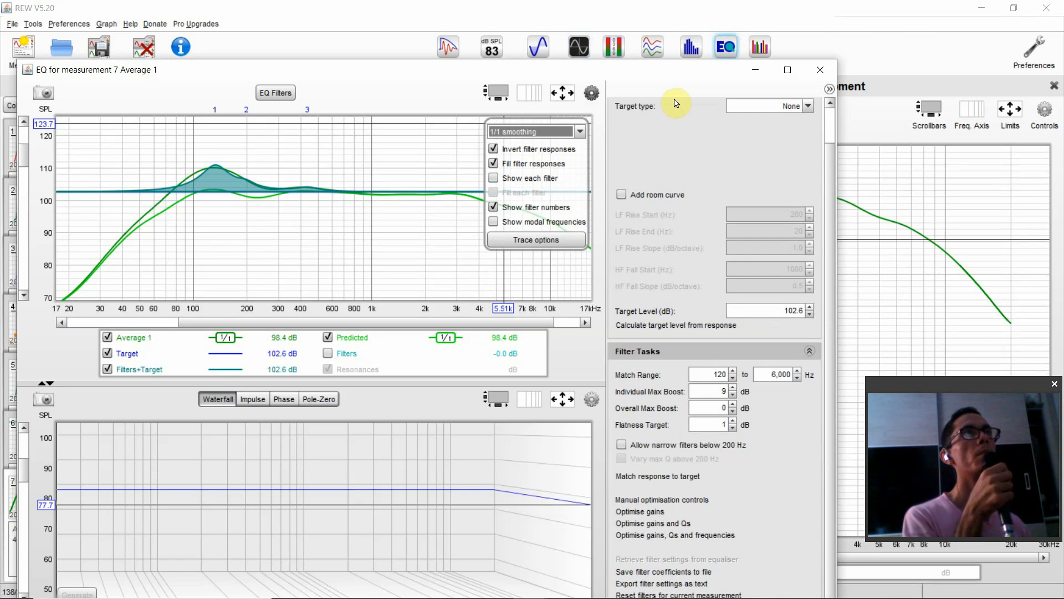
left_click(526, 132)
left_click(530, 169)
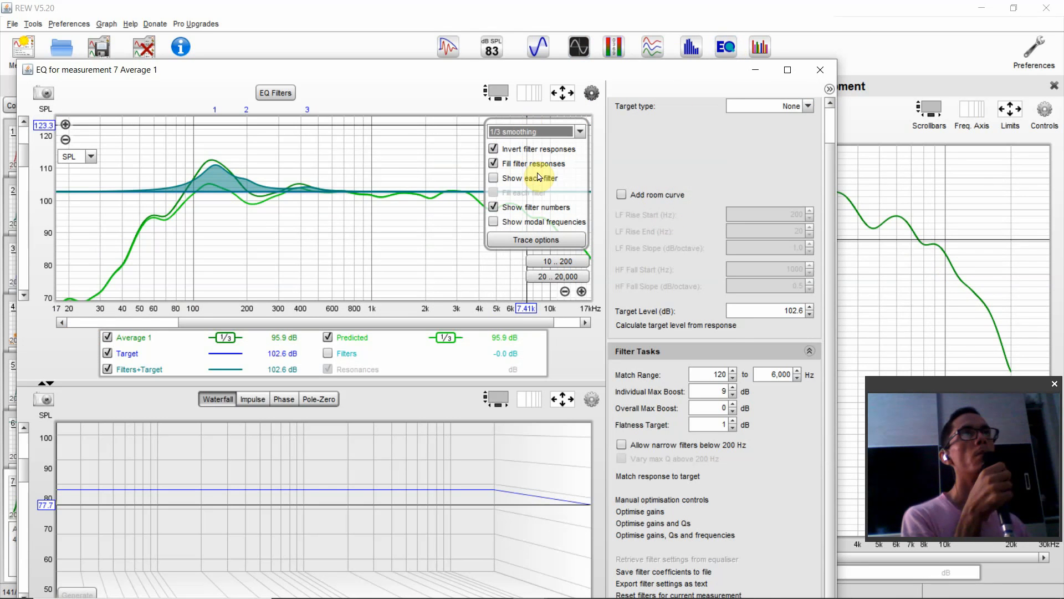
- Match the Average 1 response to a recalculated target level and display the resulting filters in the EQ filter list
left_click(680, 329)
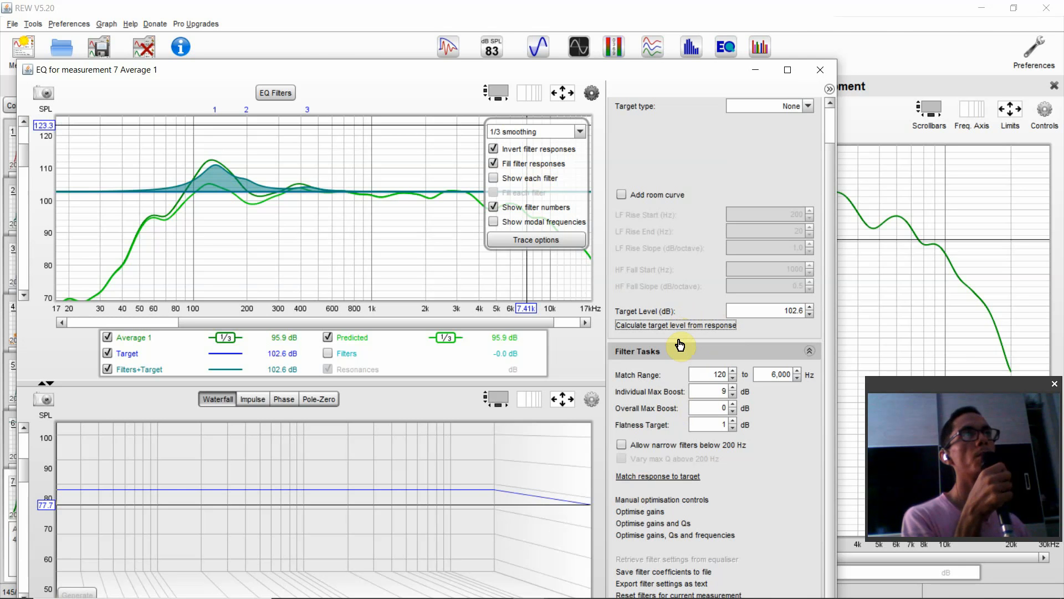
left_click(672, 486)
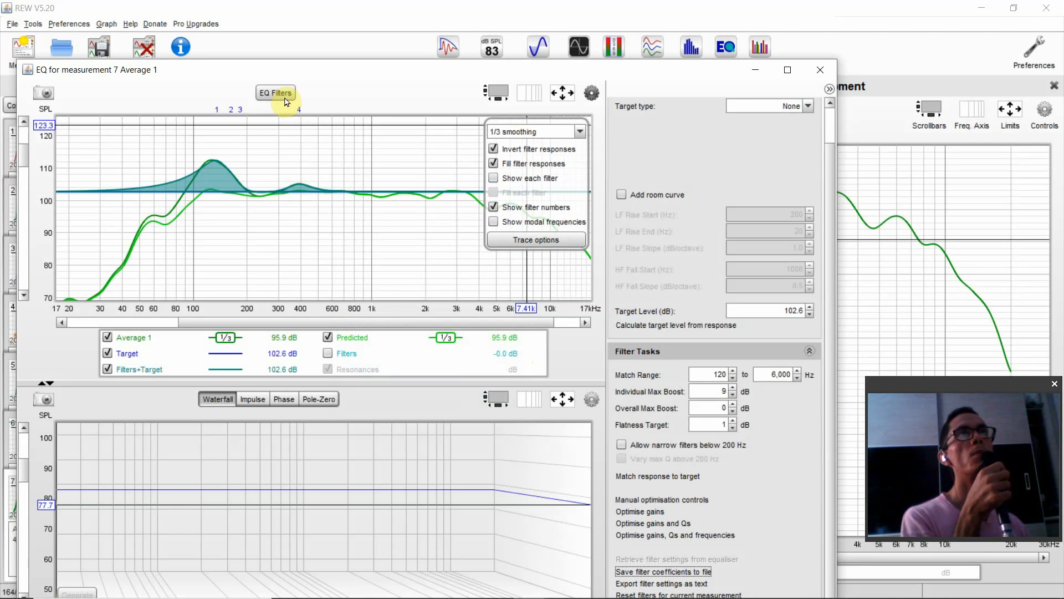
left_click(276, 93)
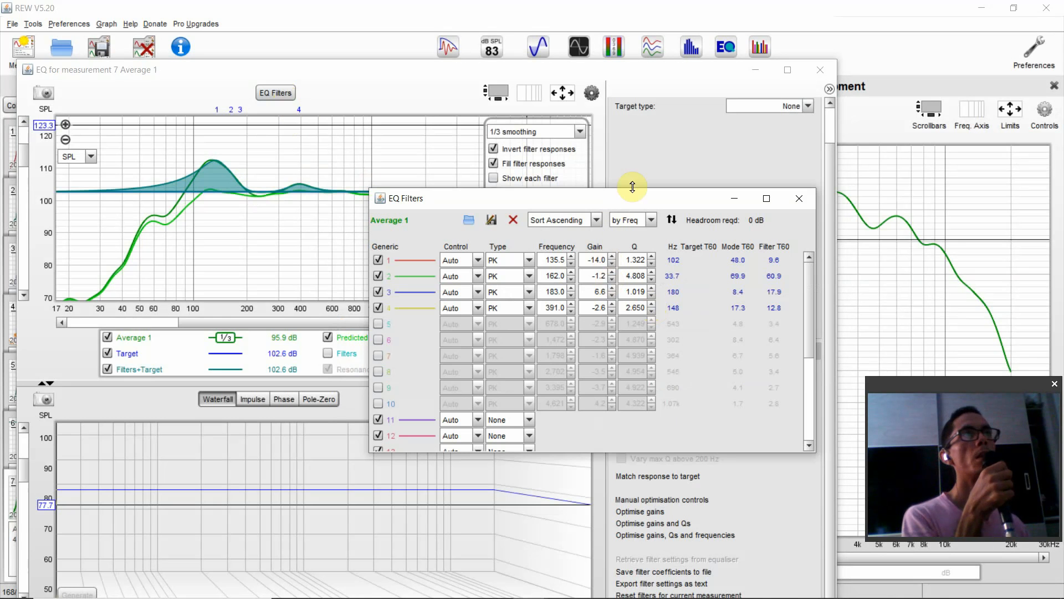
left_click_drag(637, 197, 462, 194)
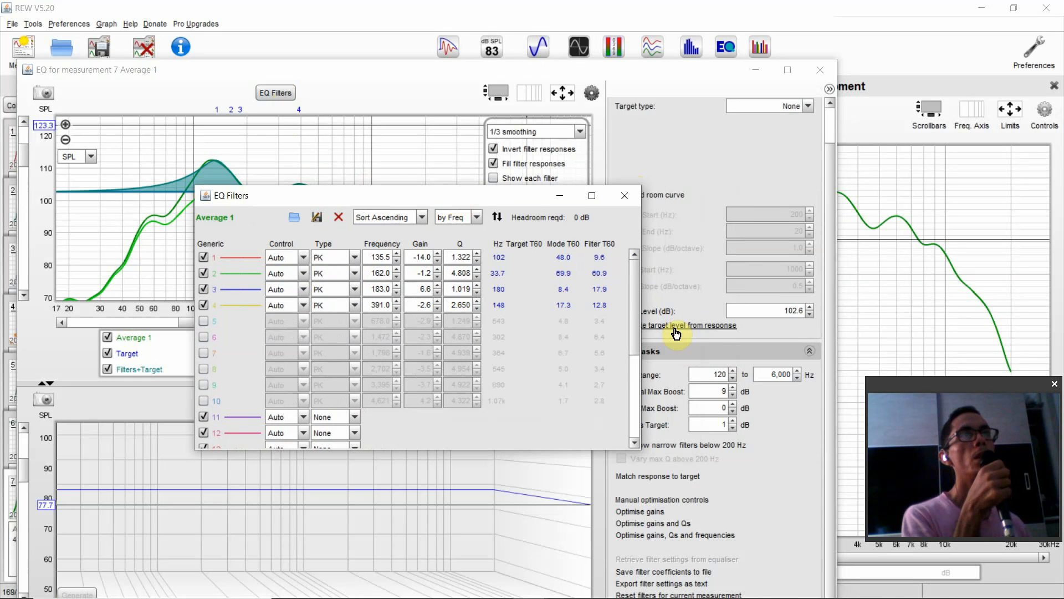
- Switch to X AIR Edit and move its window clear of the Average 1 EQ graph
mouse_move(653, 587)
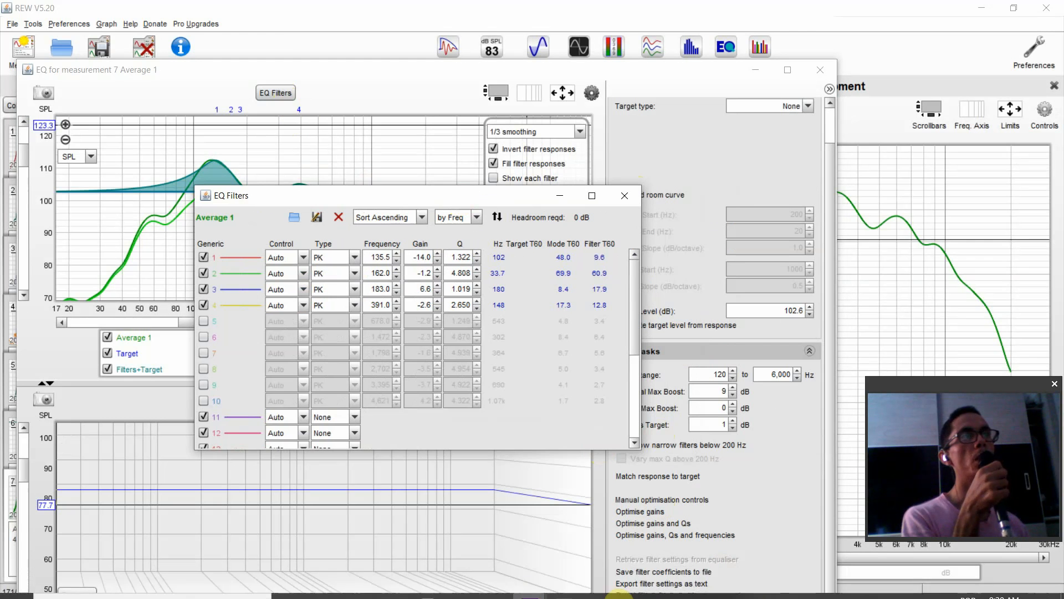
left_click(564, 583)
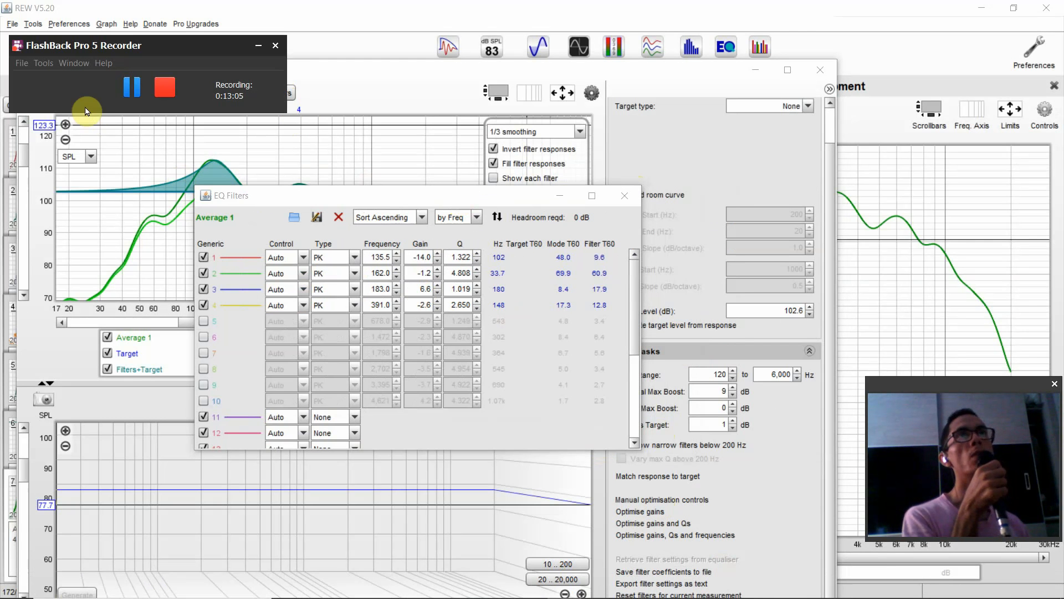
left_click(128, 88)
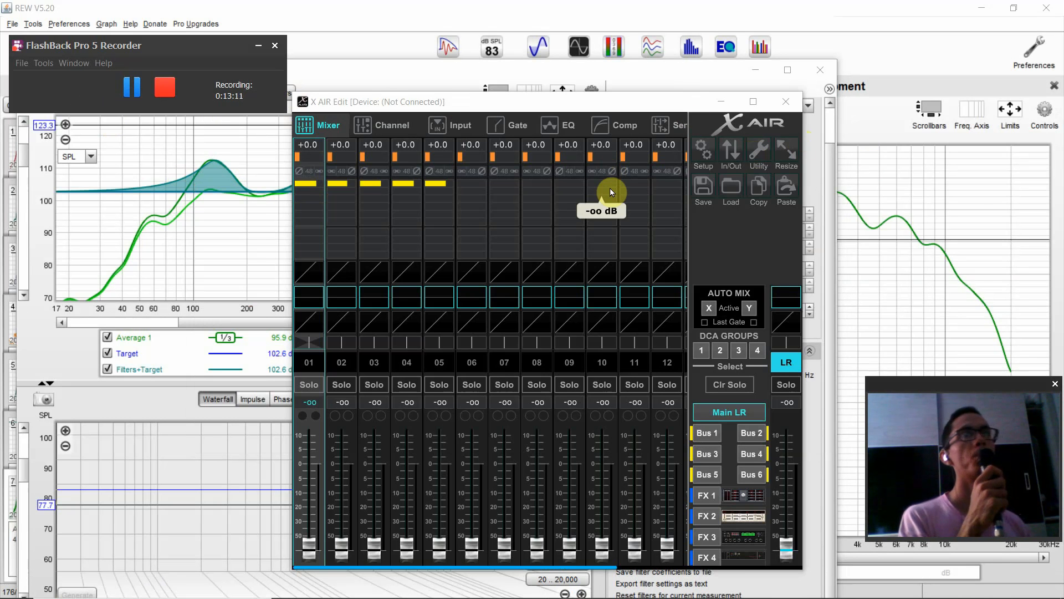
left_click_drag(589, 104, 685, 111)
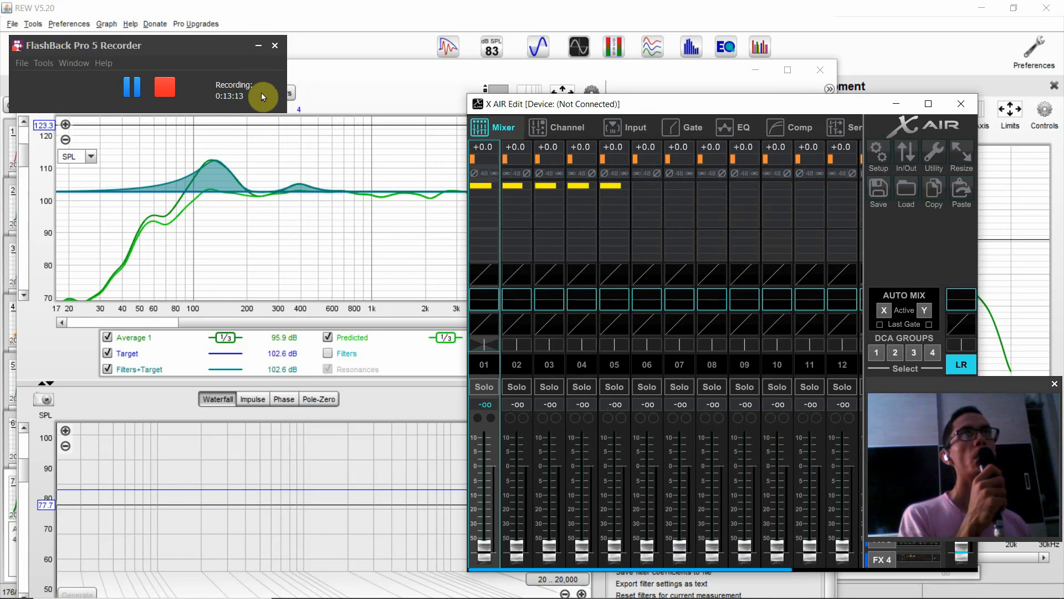
- Arrange the X AIR Edit mixer and the Average 1 EQ filter list so both can be read together
left_click_drag(179, 43, 95, 45)
left_click(265, 94)
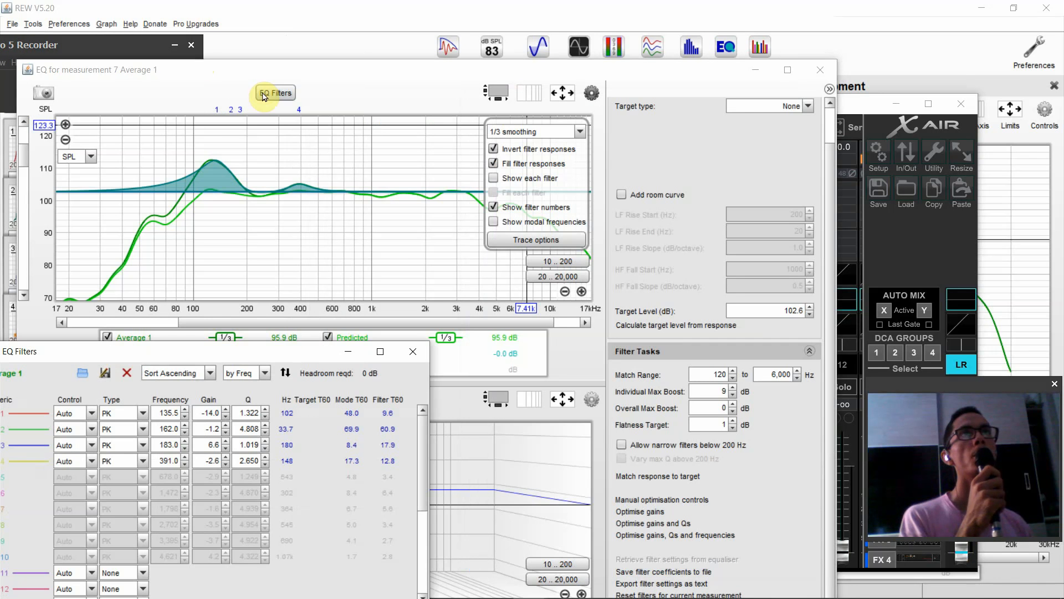
left_click_drag(264, 352, 302, 227)
left_click(869, 108)
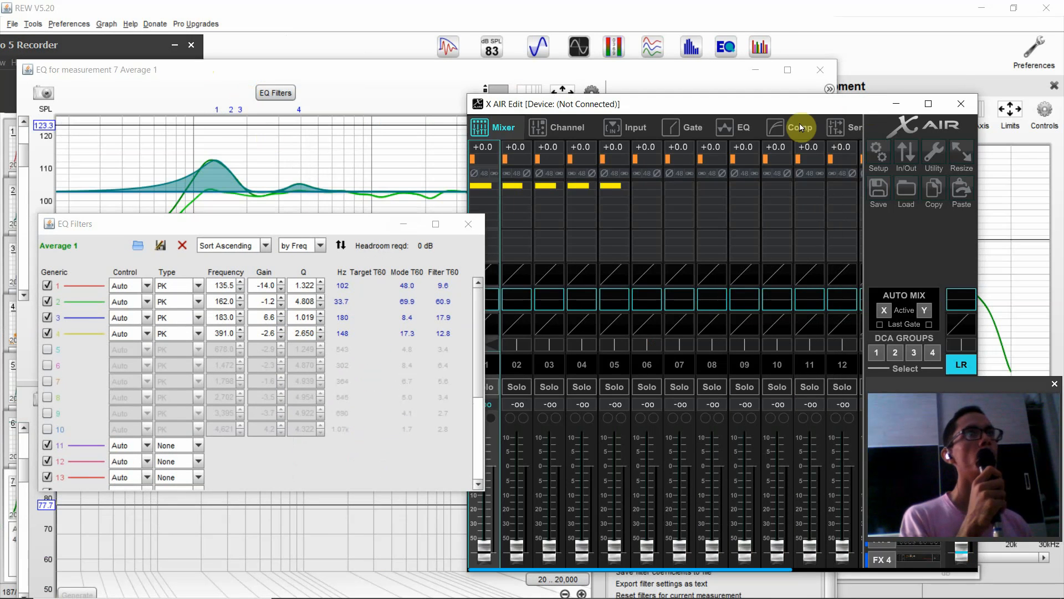
left_click_drag(566, 104, 426, 84)
left_click_drag(269, 231, 247, 412)
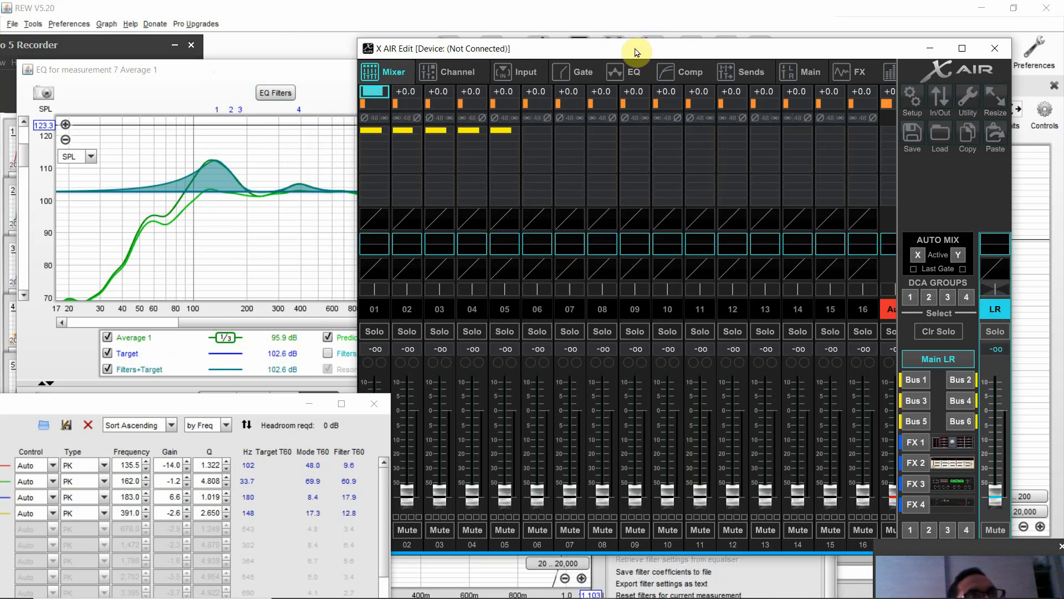
- Open the EQ of the main LR bus and widen the X AIR Edit window so all six bands fit
left_click(994, 308)
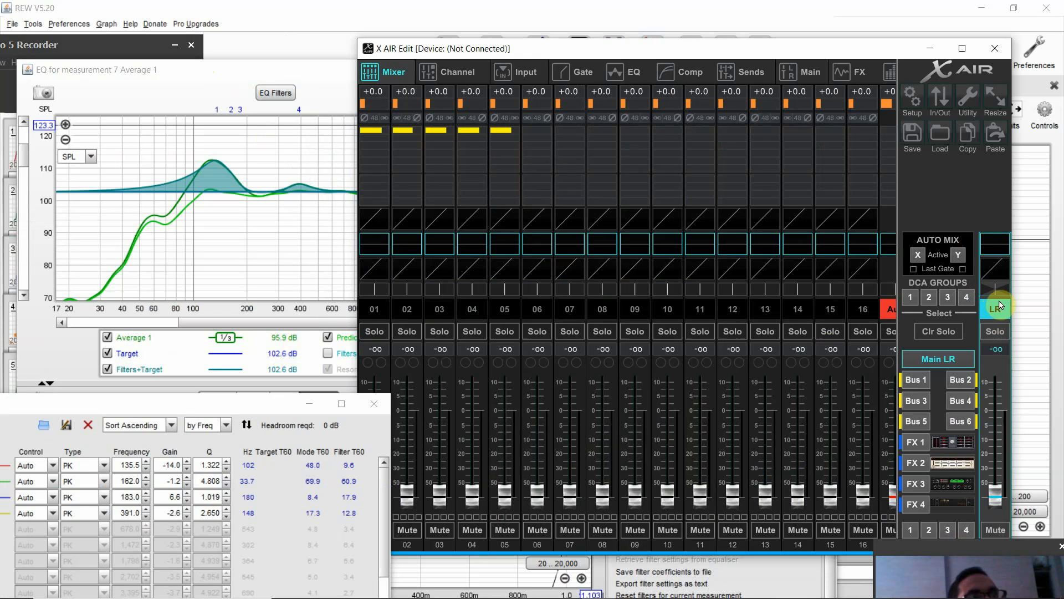
left_click(618, 73)
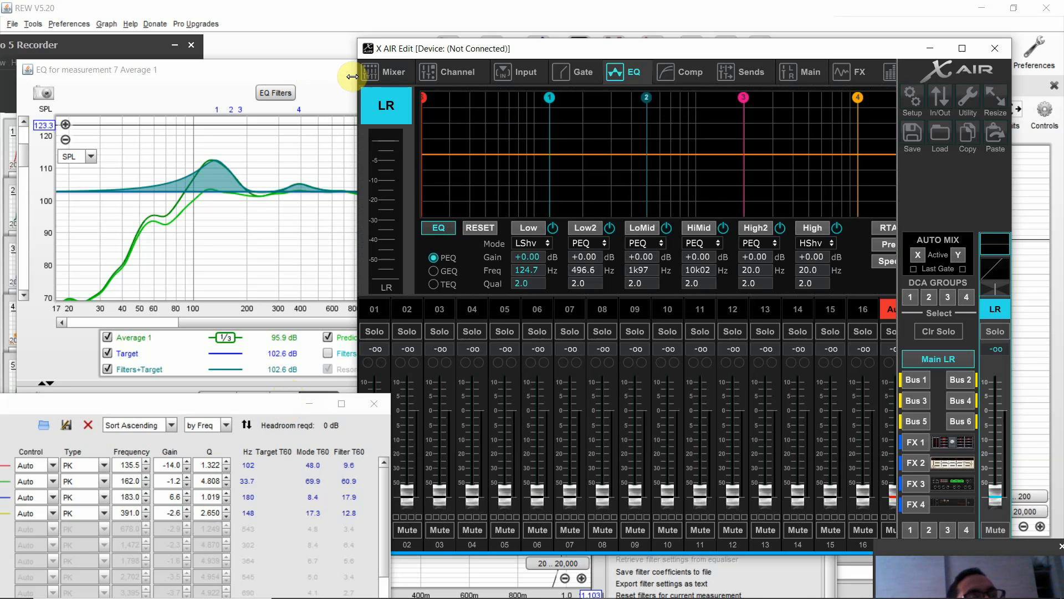
left_click_drag(352, 77, 271, 91)
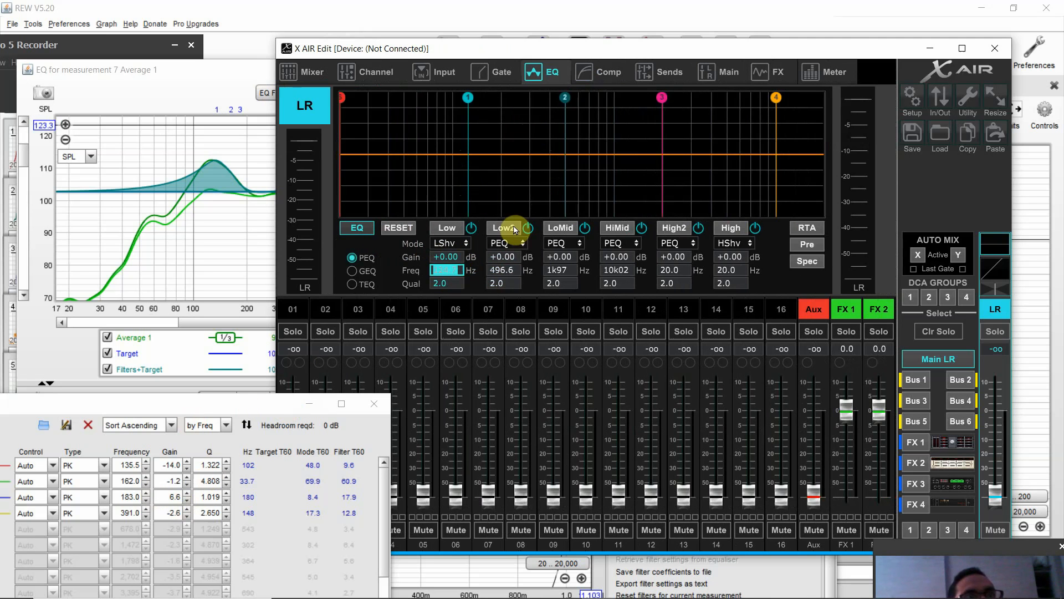
- Set the main LR EQ frequencies to 135 Hz for Low, 164 Hz for Low2, 183 Hz for LoMid and 391 Hz for HiMid
mouse_move(654, 596)
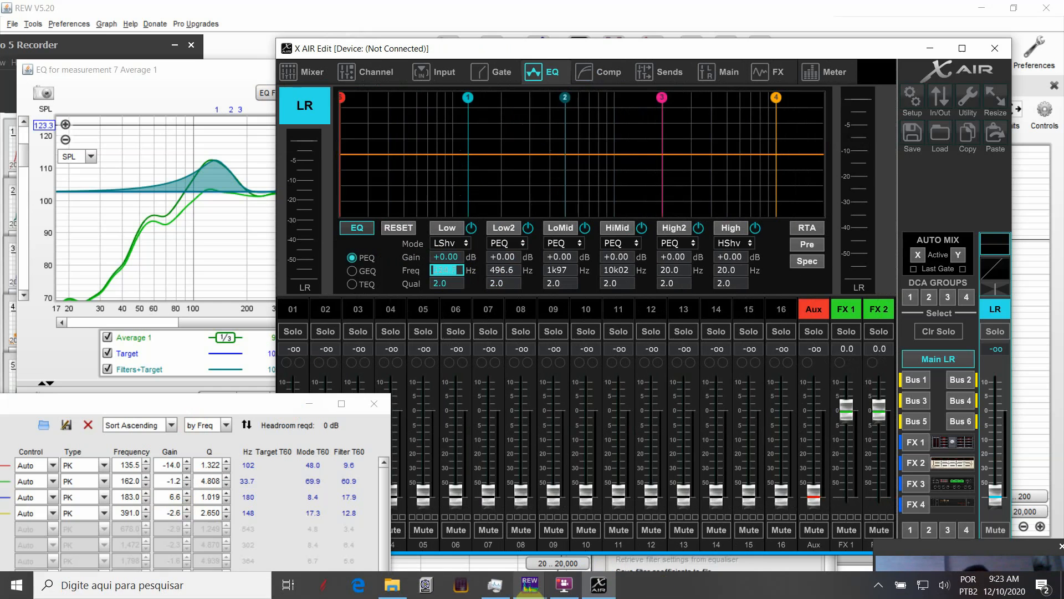
type("135")
key("Tab")
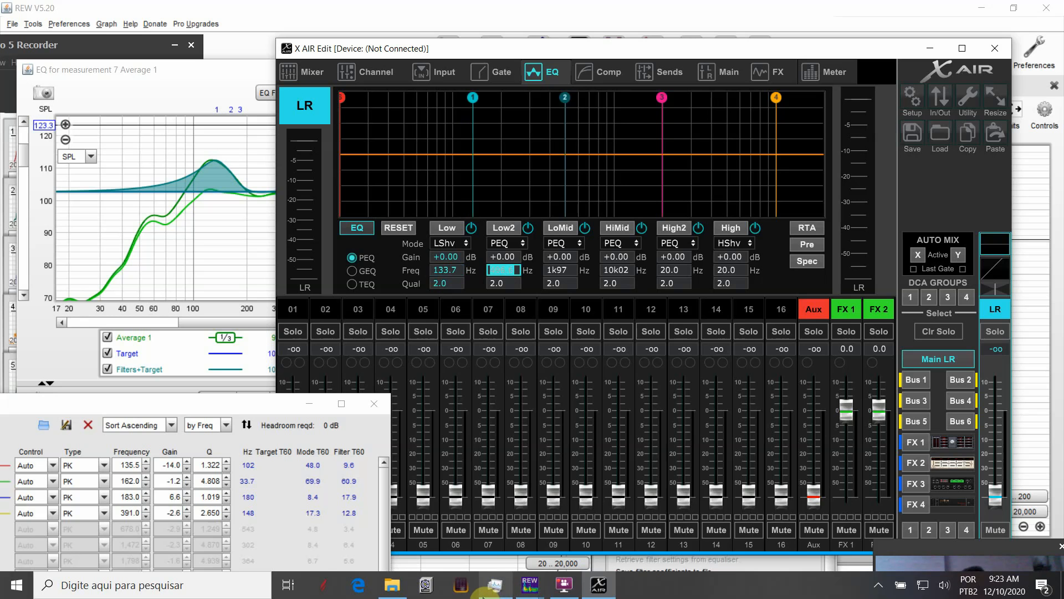
type("164")
key("Tab")
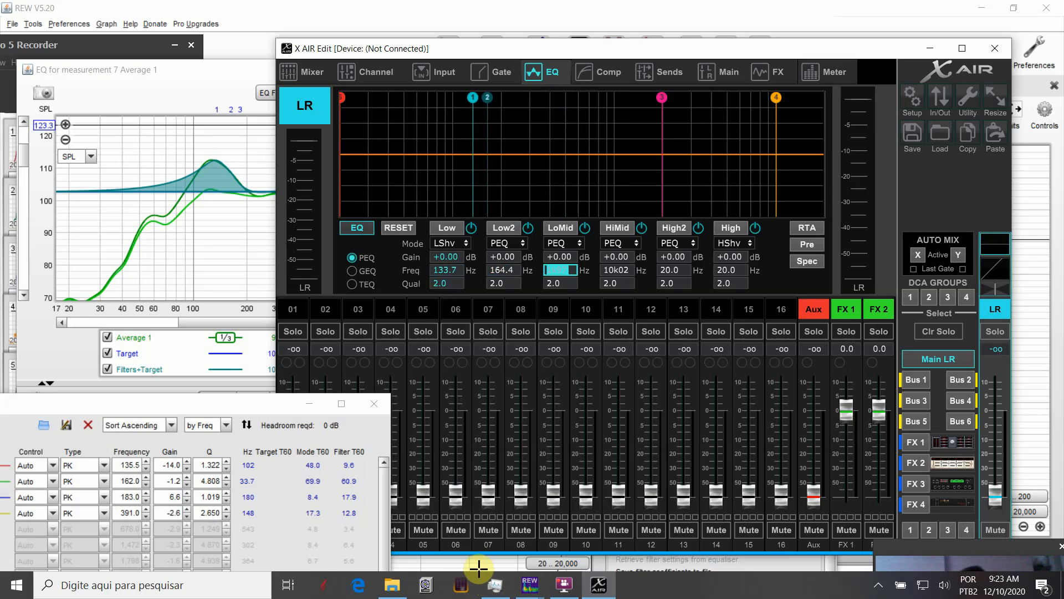
type("183")
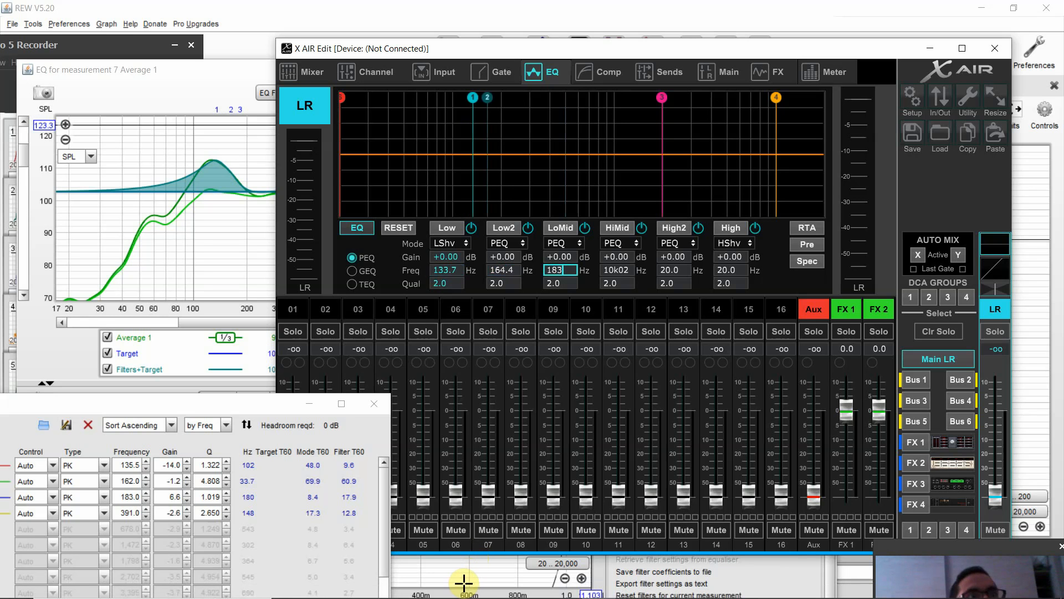
key("Tab")
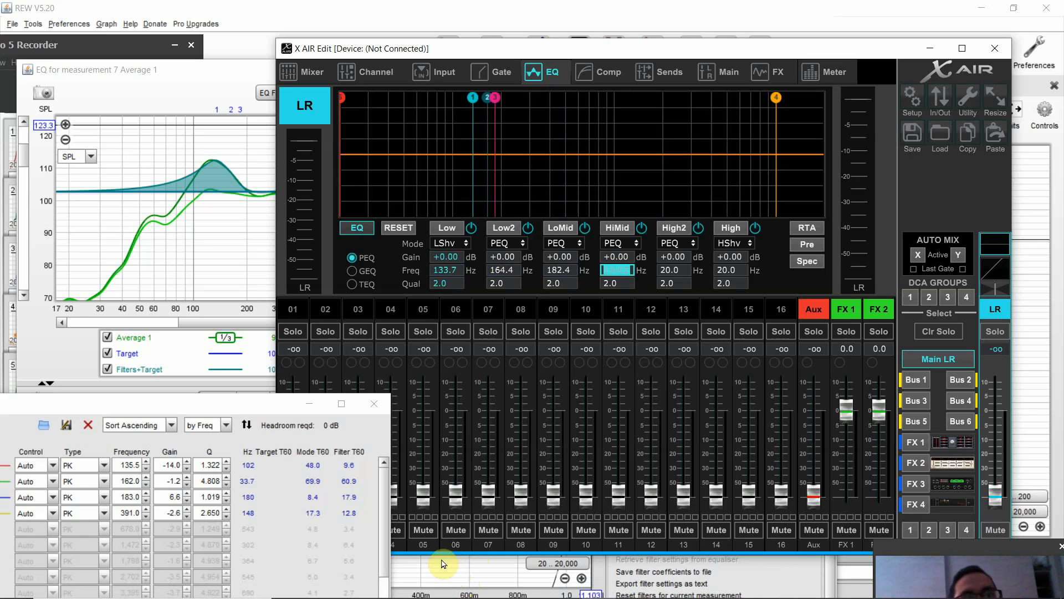
type("391")
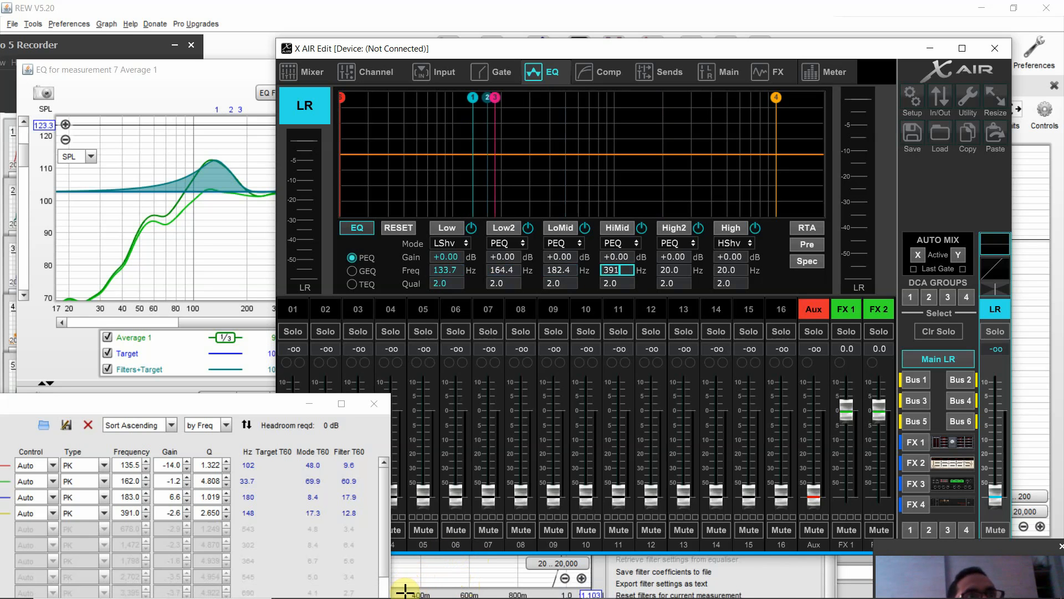
mouse_move(461, 597)
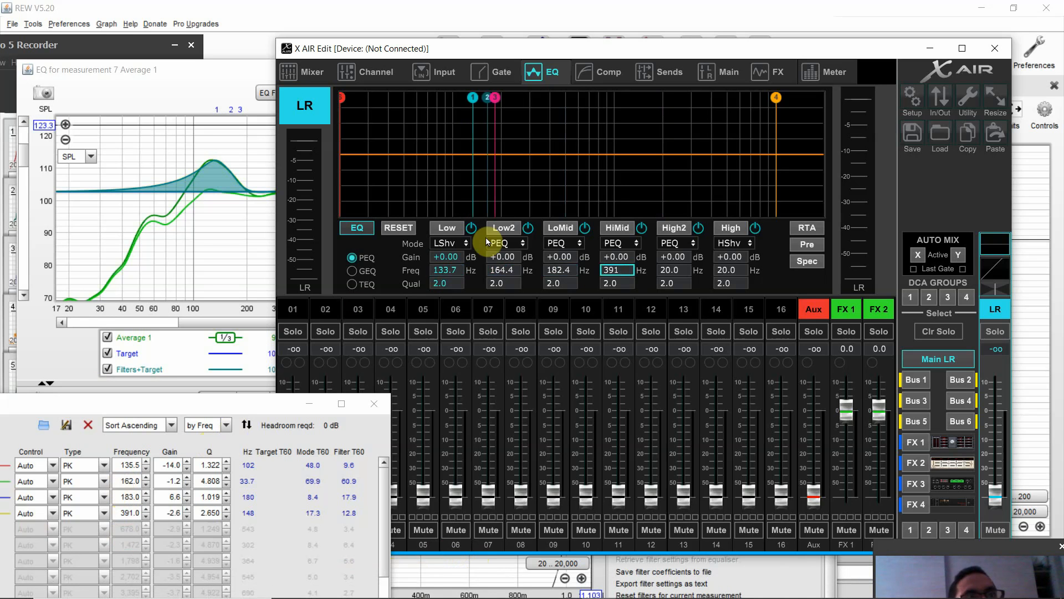
- Set the main LR EQ gain to -14 dB for the Low band and -1.25 dB for the Low2 band
left_click(446, 257)
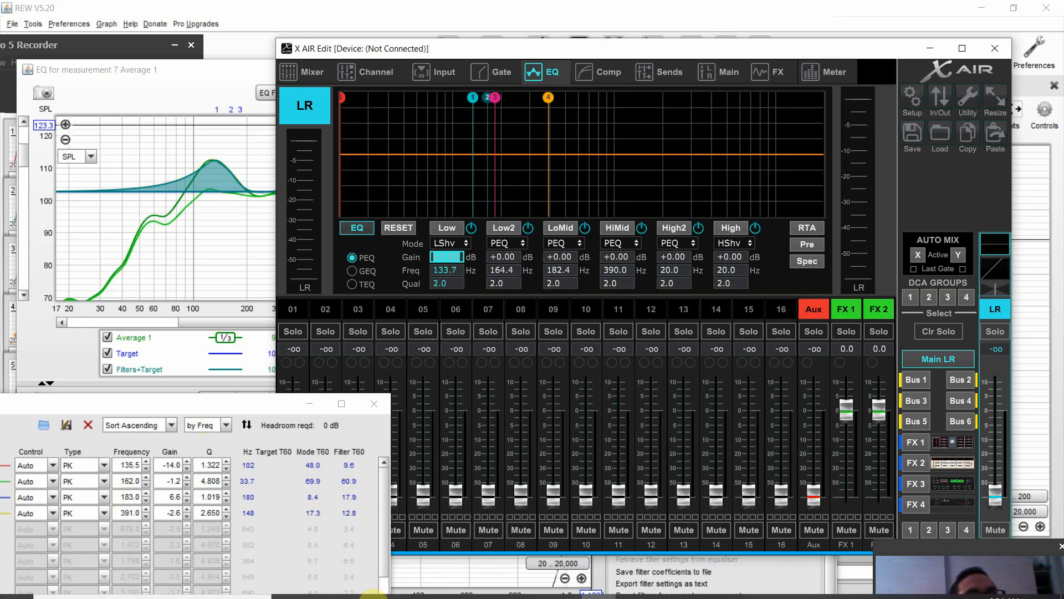
mouse_move(376, 595)
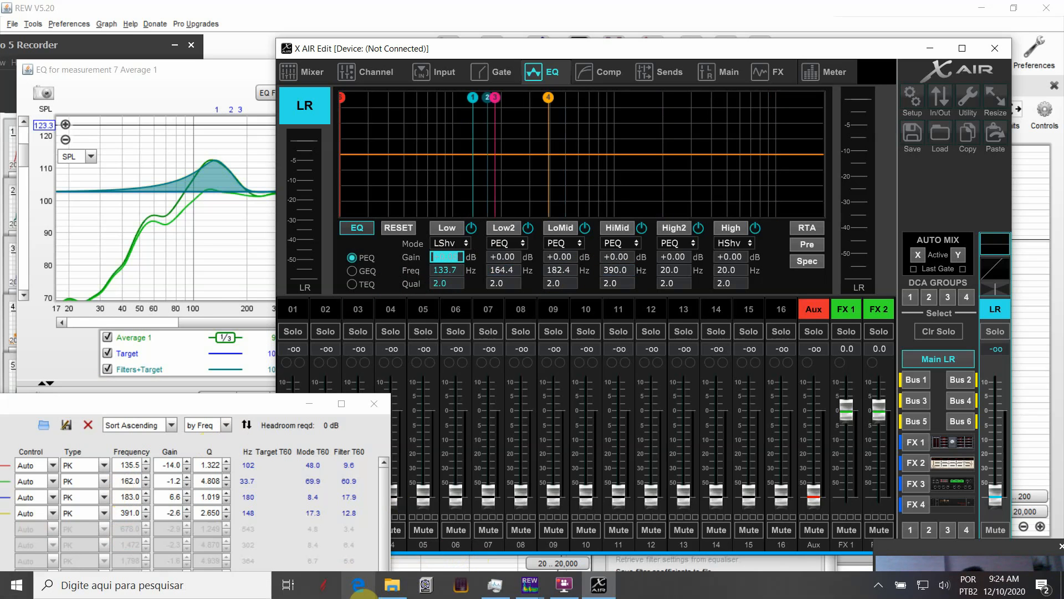
type("-14")
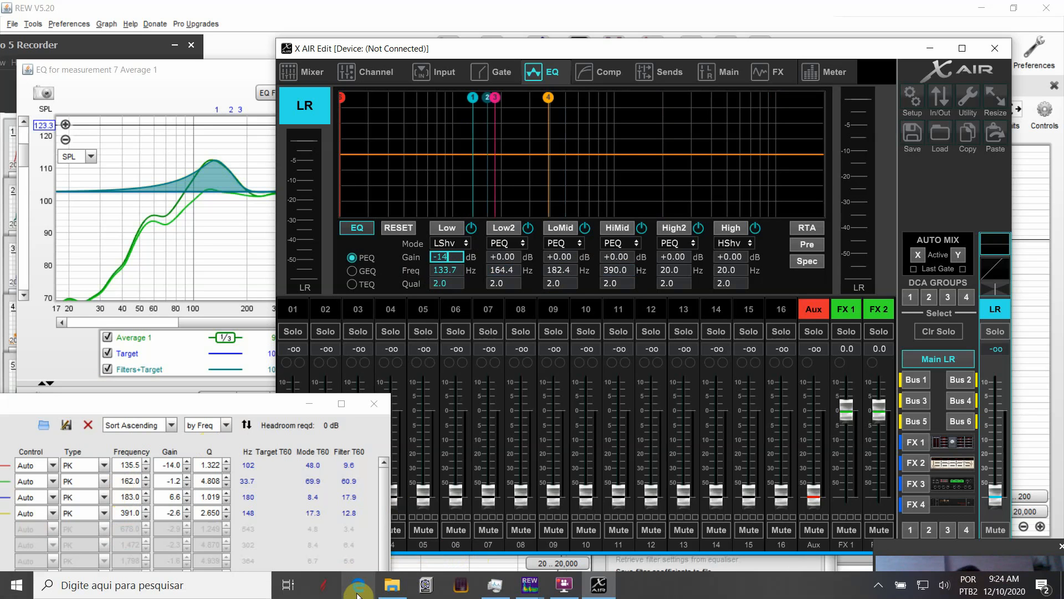
key("Tab")
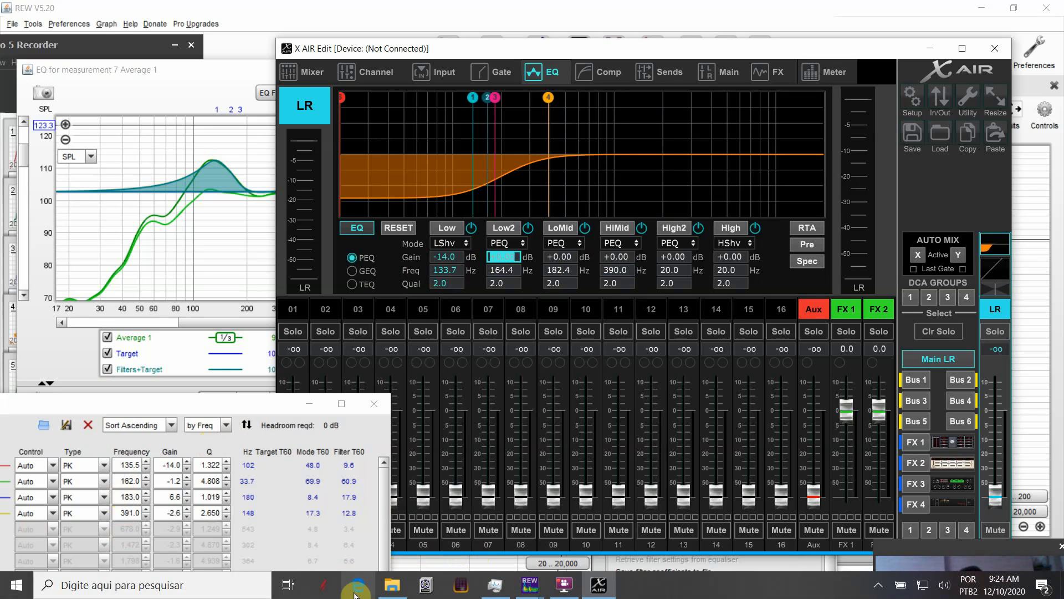
type("-1.2")
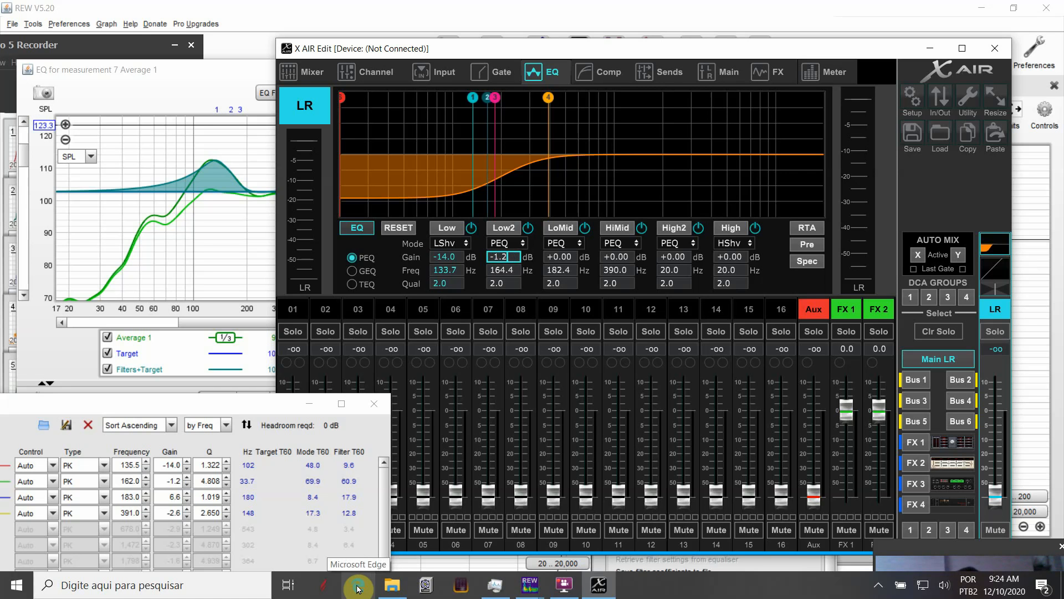
type("5")
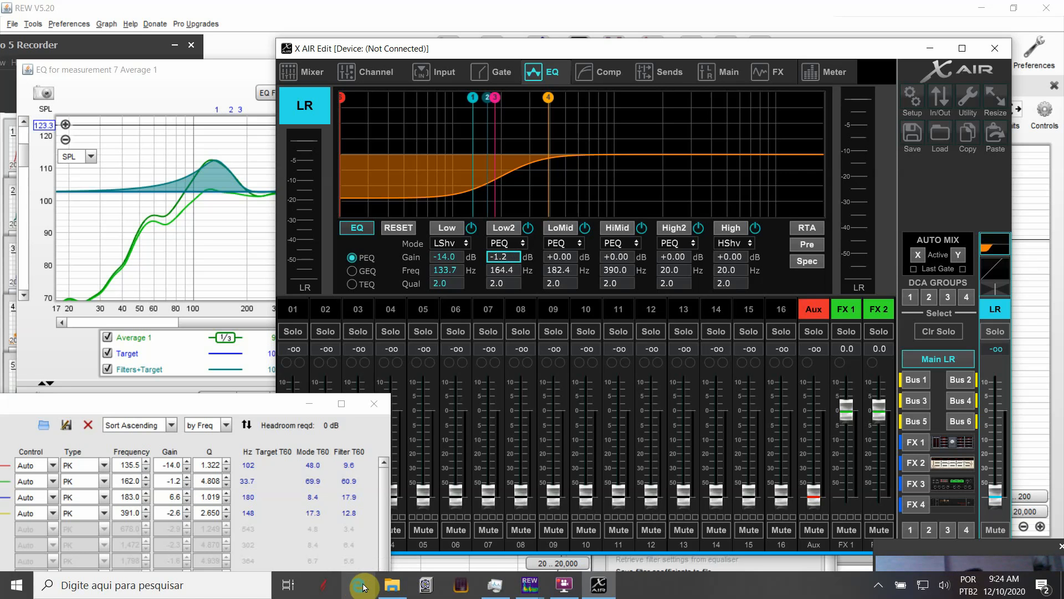
key("Tab")
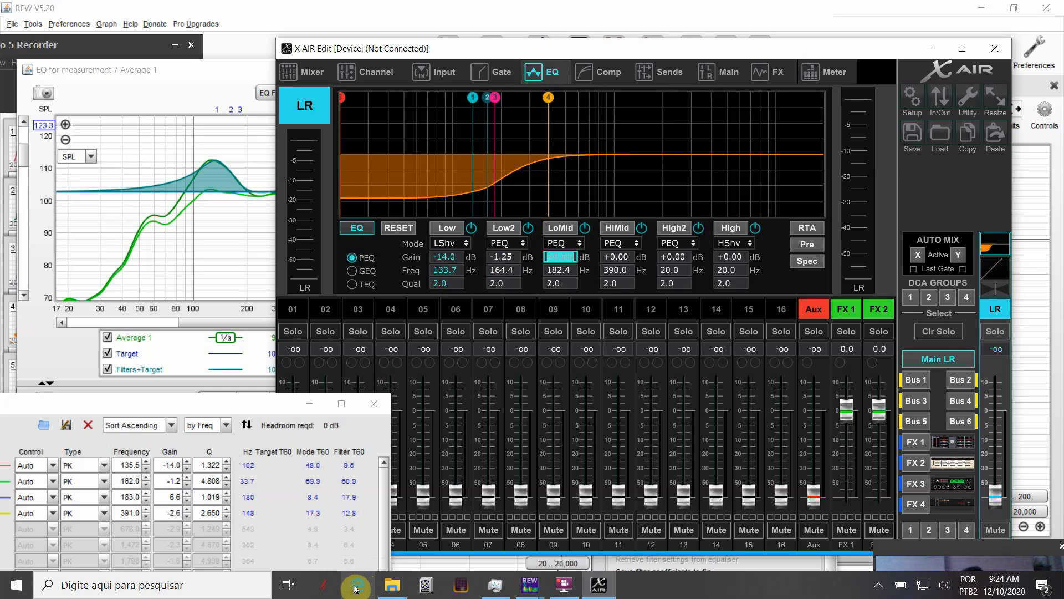
- Set the main LR EQ gain to 6.5 dB for the LoMid band and -2.6 dB for the HiMid band
type("6.6")
key("Tab")
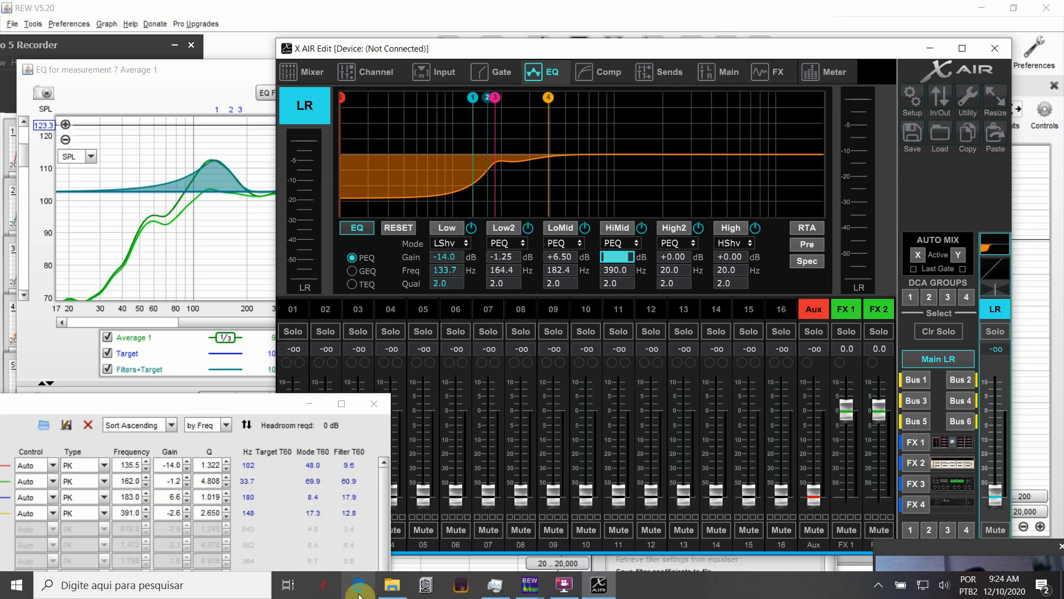
type("-2.6")
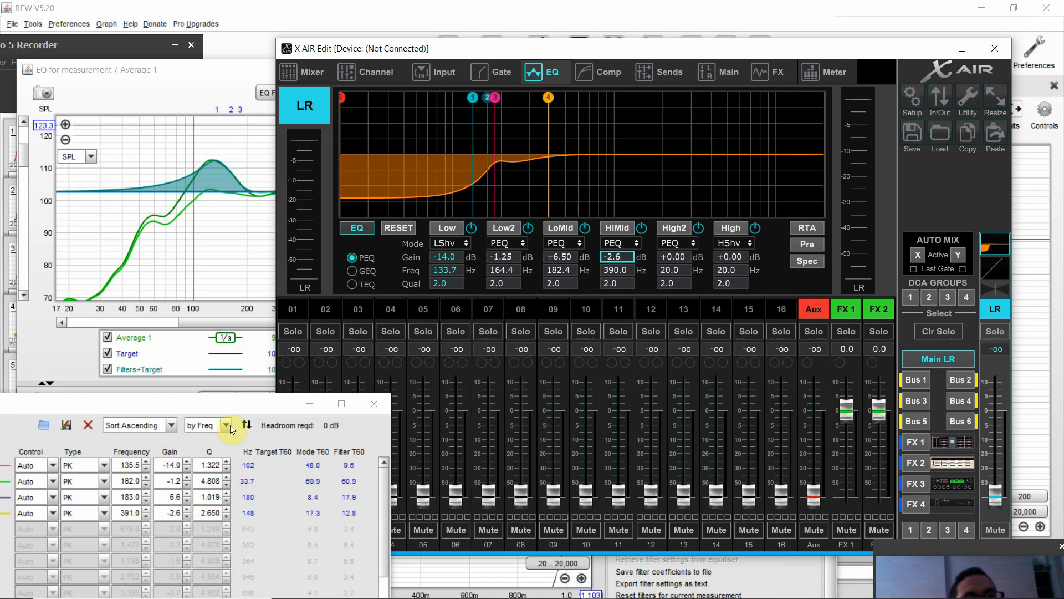
- Set the main LR EQ quality factors to 1.3 for Low, 4.8 for Low2, 1 for LoMid and 2.6 for HiMid
left_click(447, 282)
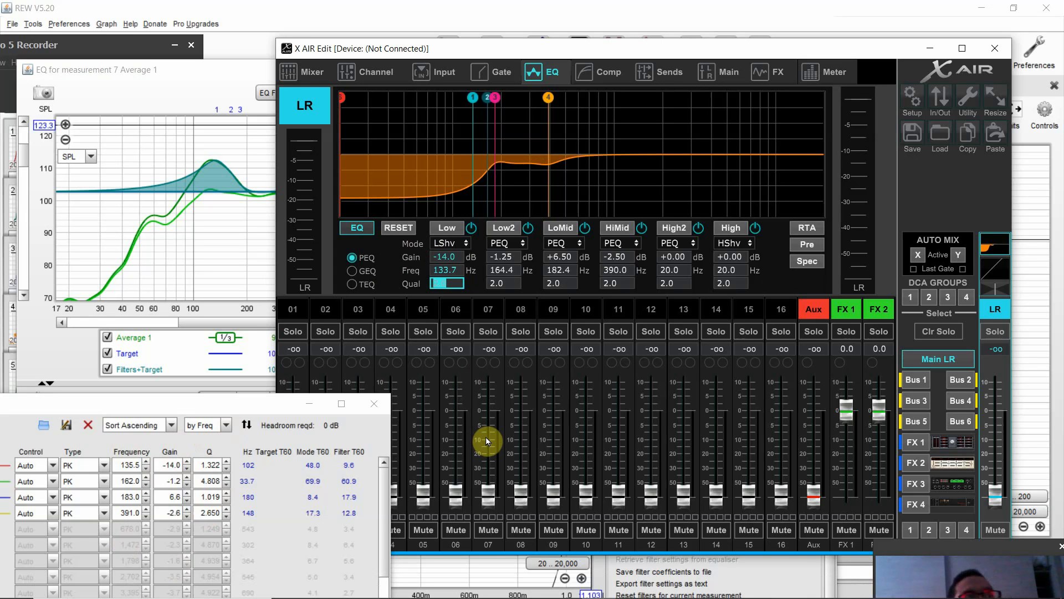
type("1")
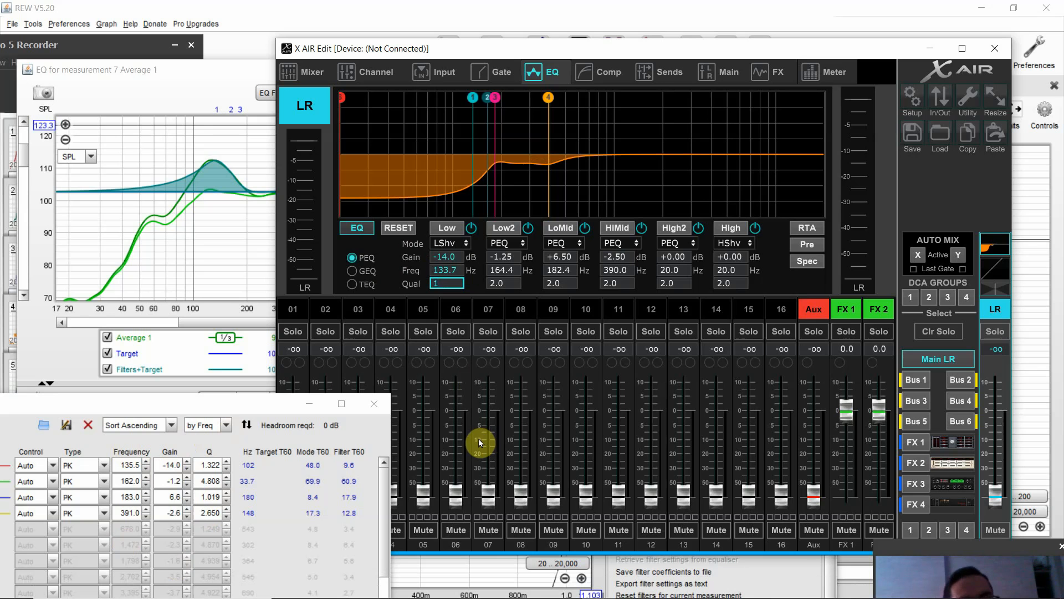
type(".3")
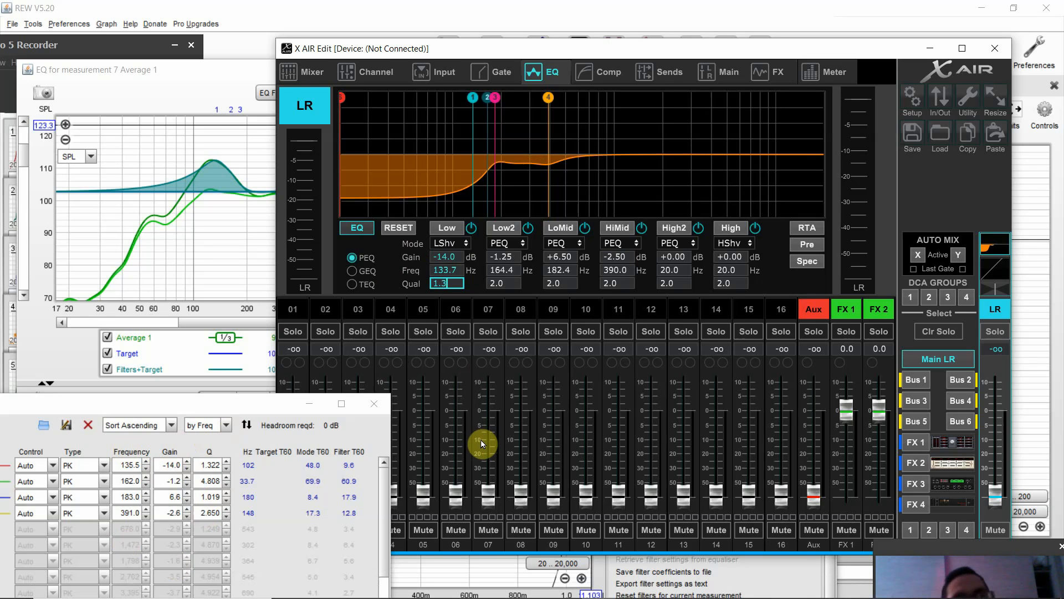
key("Tab")
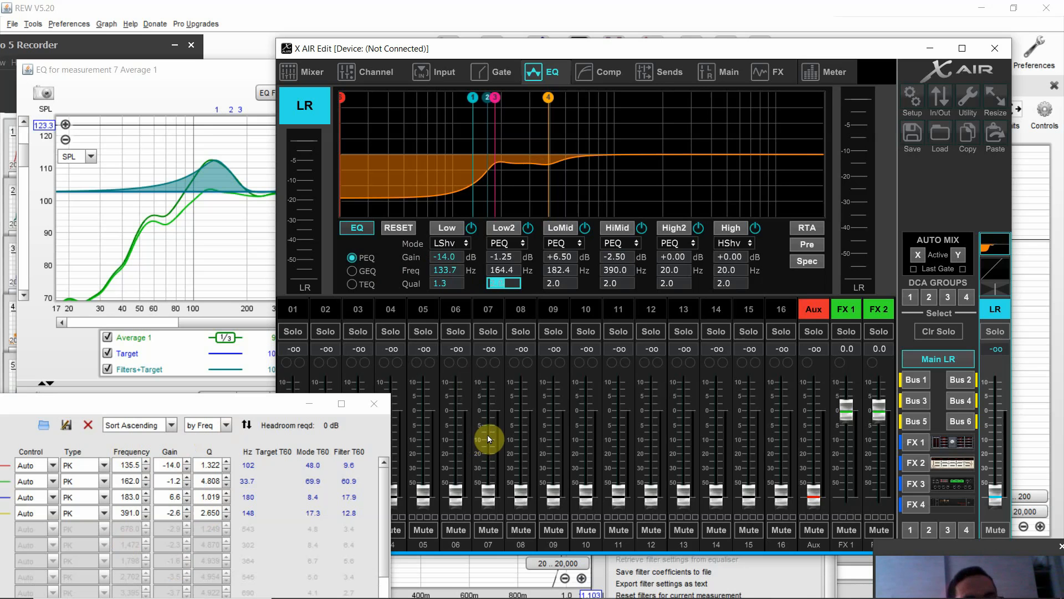
type("4.8")
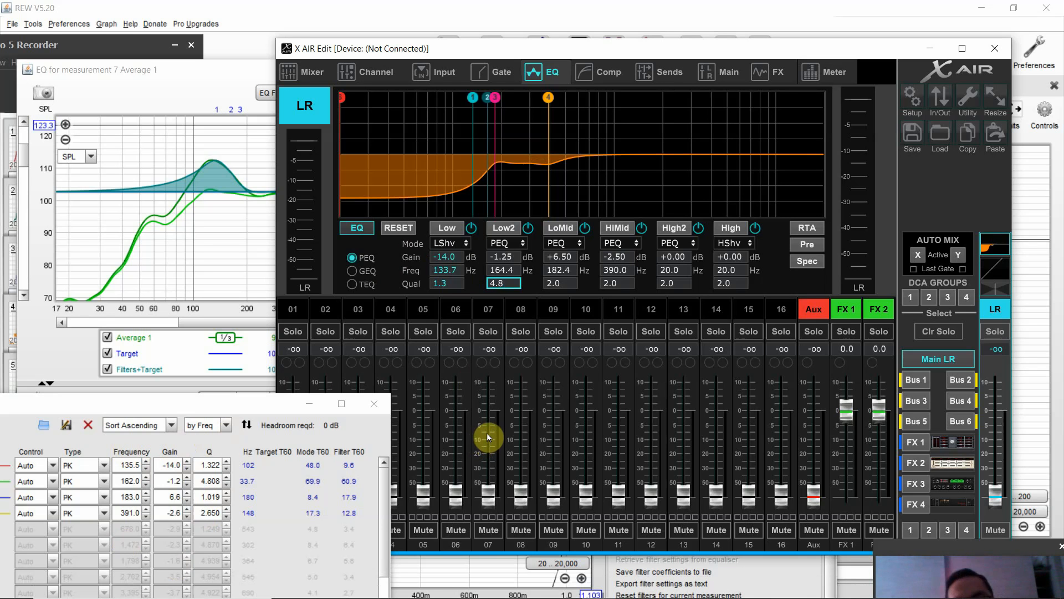
key("Tab")
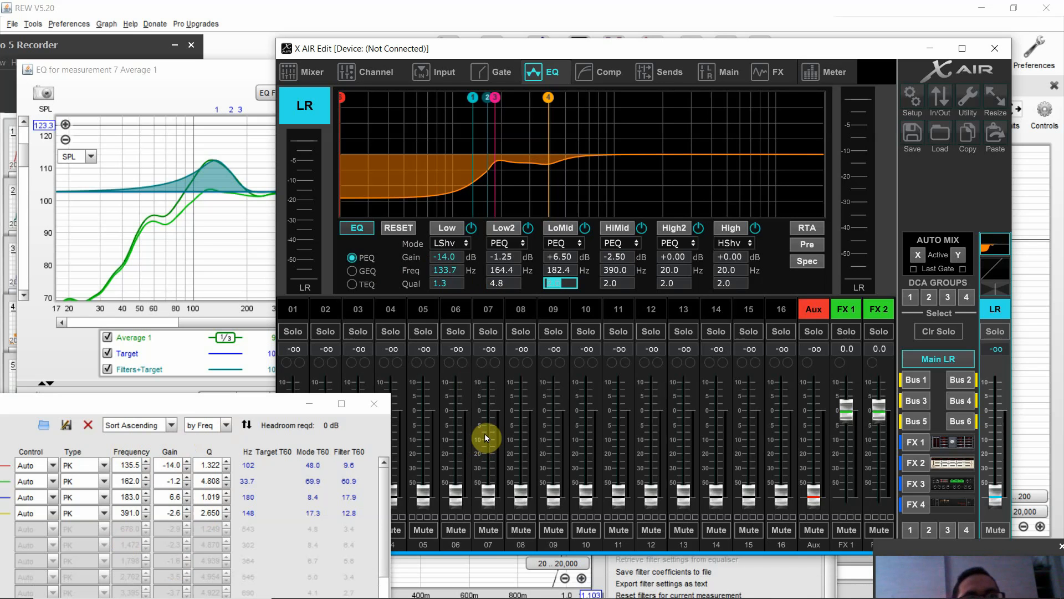
type("1")
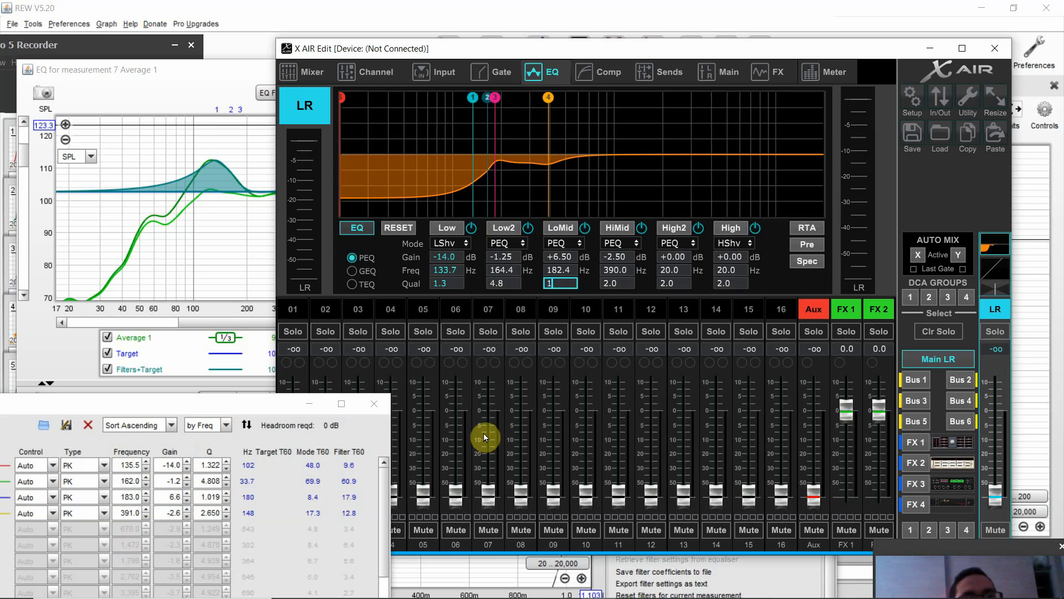
key("Tab")
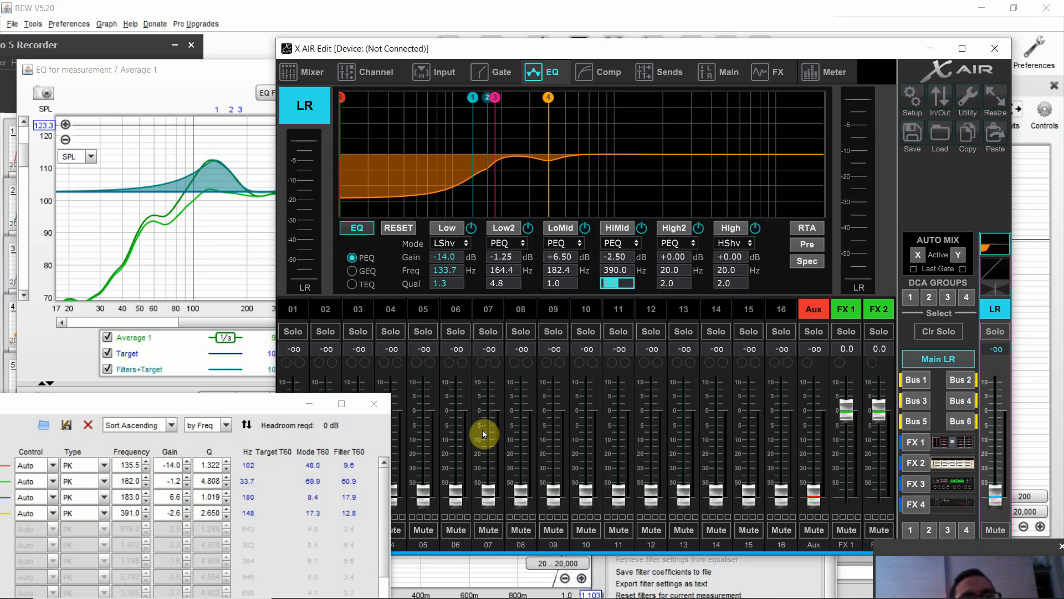
type("2.6")
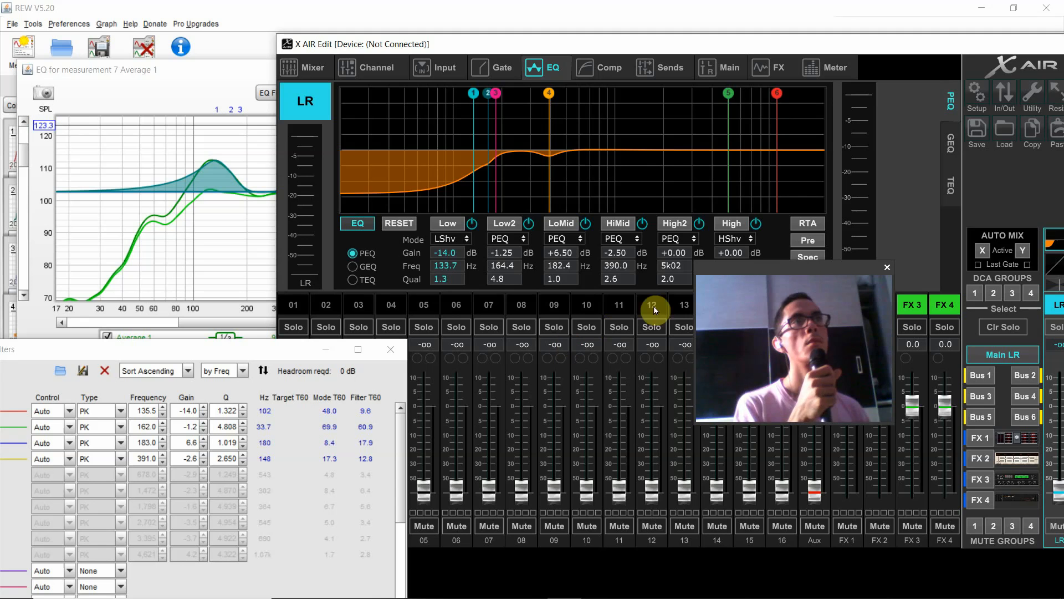
left_click_drag(772, 281, 964, 474)
mouse_move(820, 598)
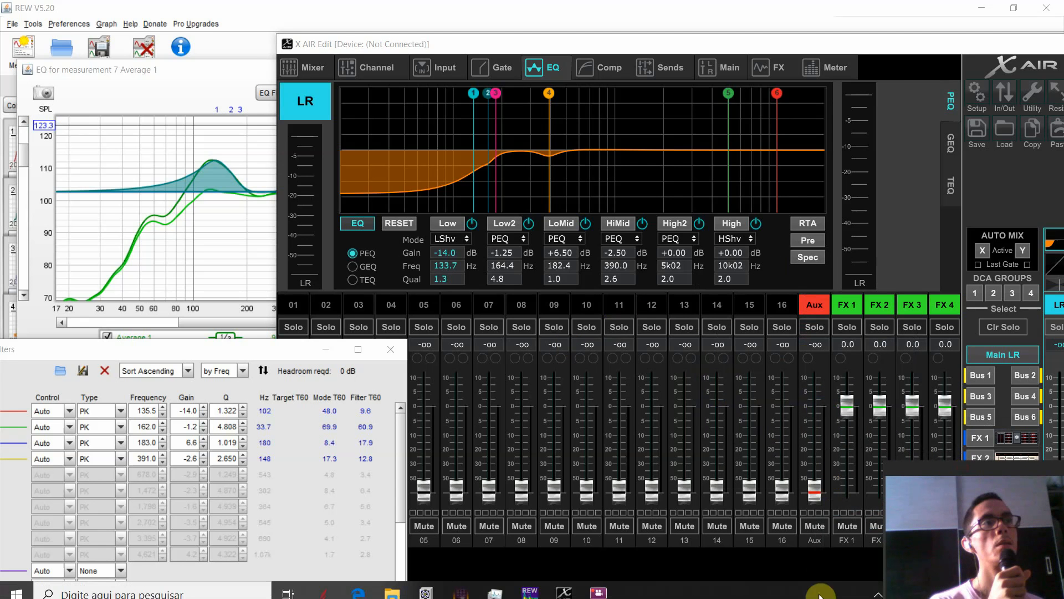
left_click(599, 584)
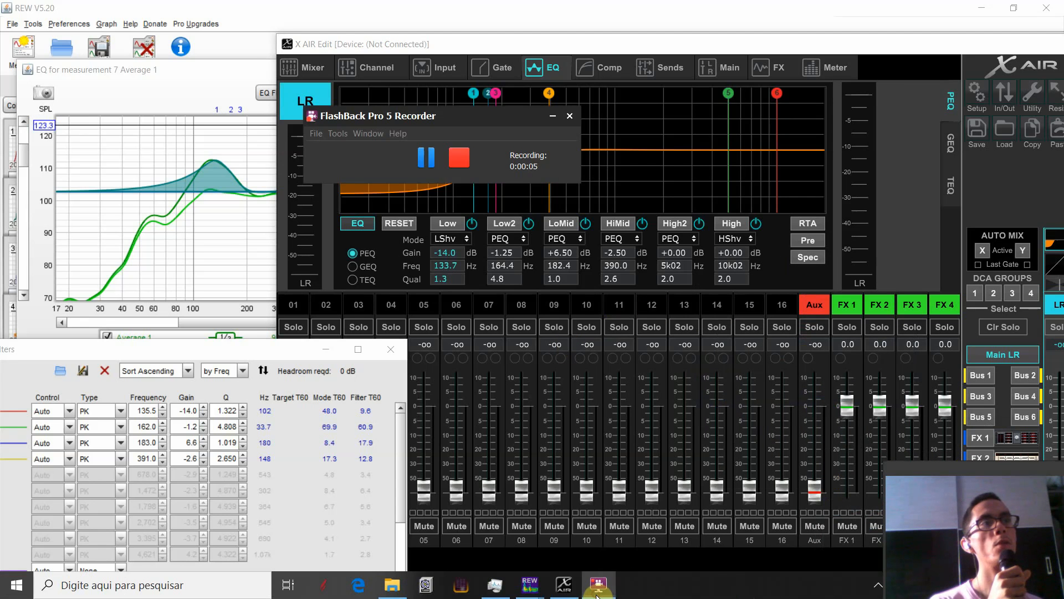
left_click(553, 116)
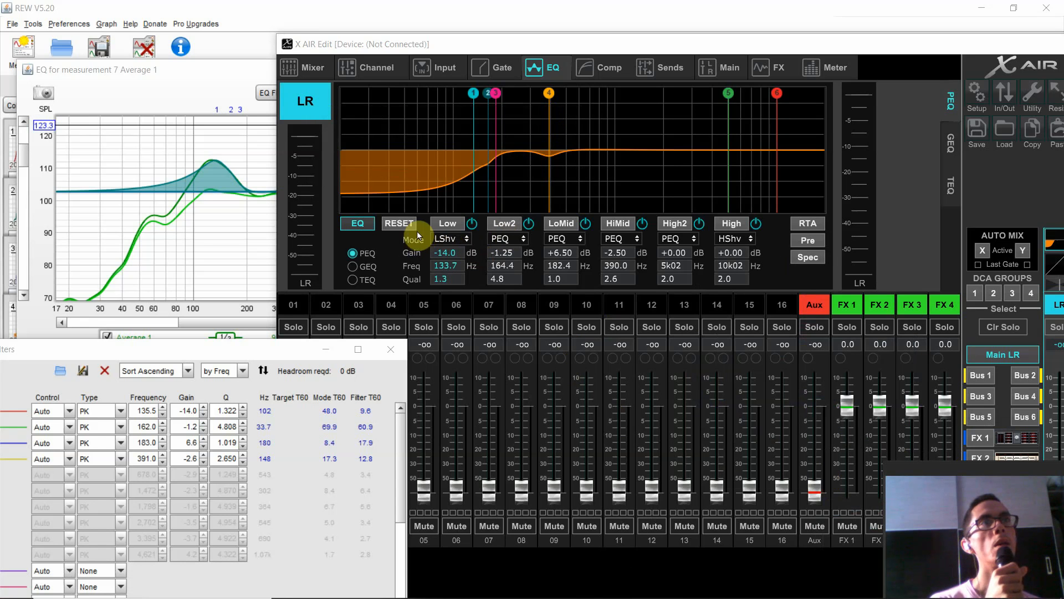
- Change the Low band's mode from low shelf to PEQ and show the available filter modes
left_click(452, 238)
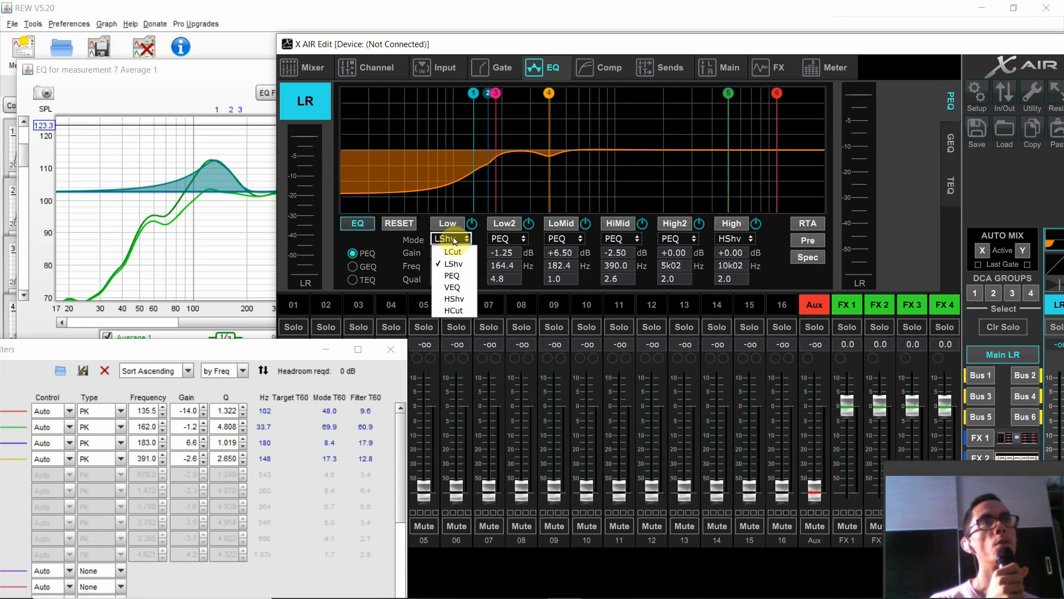
left_click(452, 275)
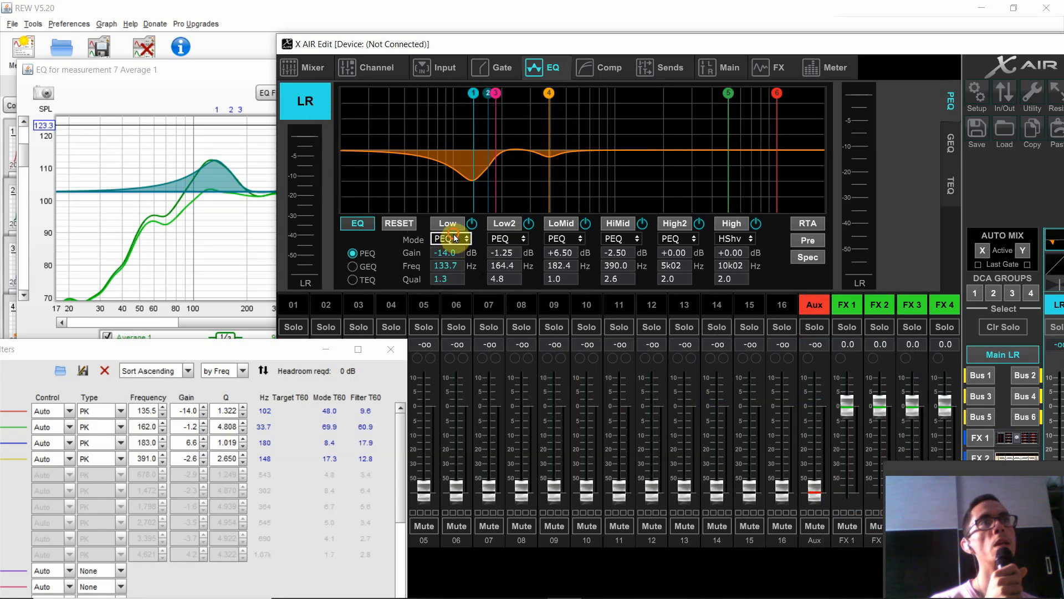
left_click(455, 239)
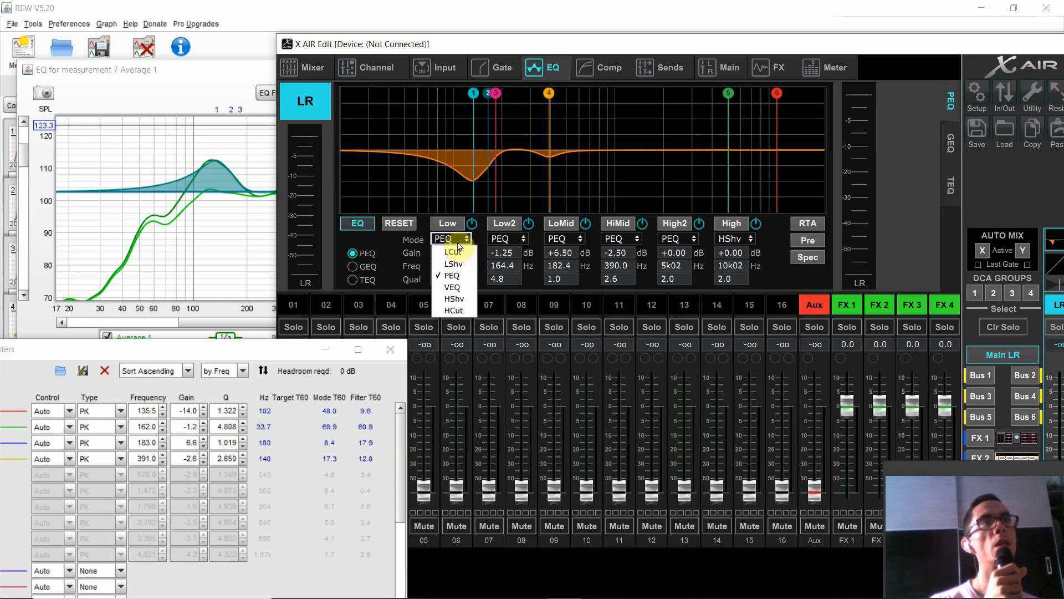
left_click(458, 240)
left_click(457, 239)
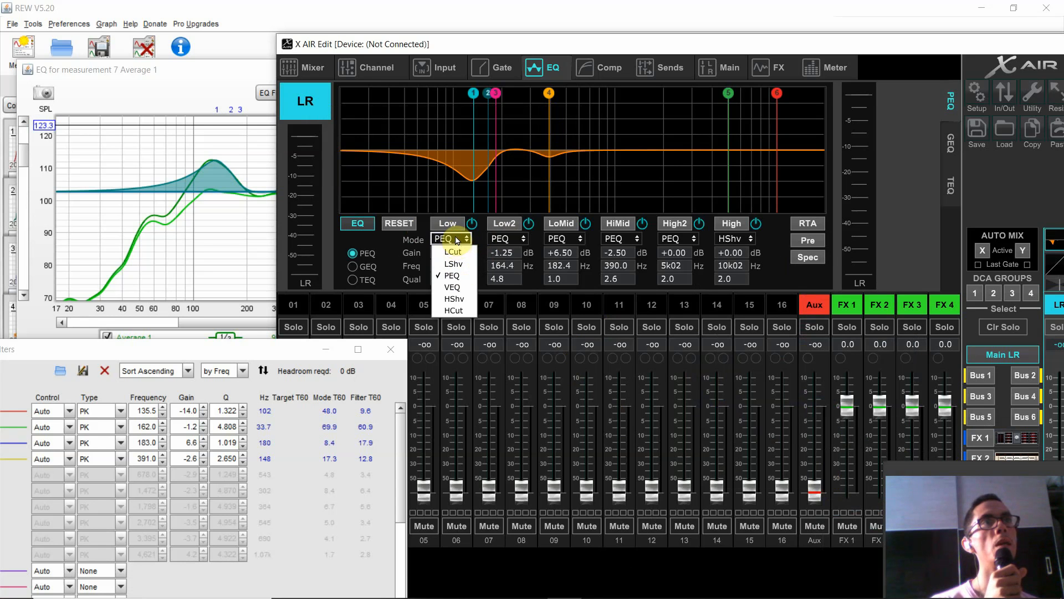
- Close the Low band's filter mode list and reset all bands of the main LR EQ, accepting the loss of current settings
left_click(458, 239)
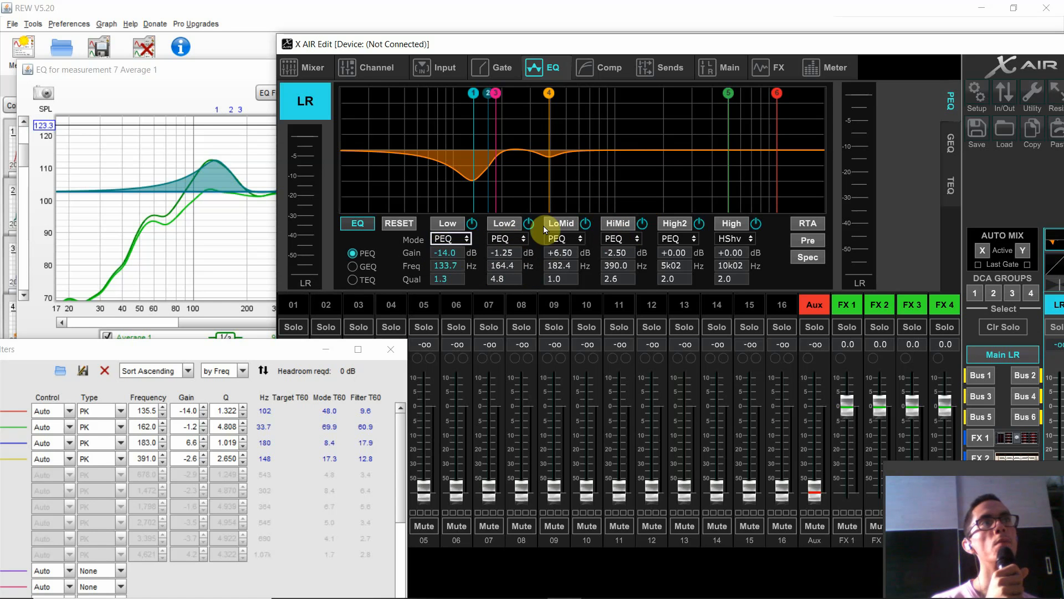
left_click(407, 225)
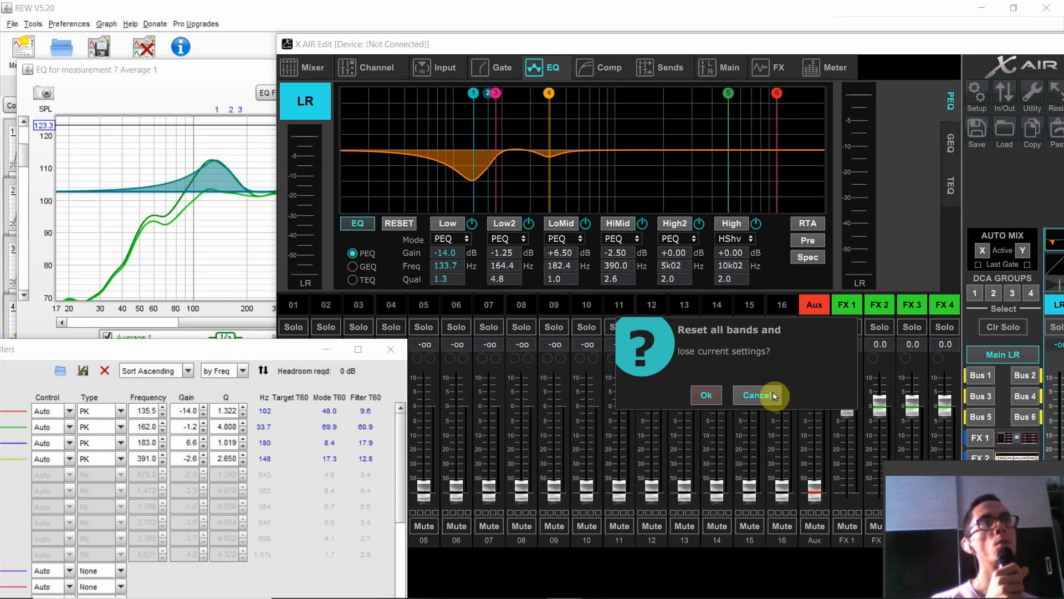
left_click(700, 393)
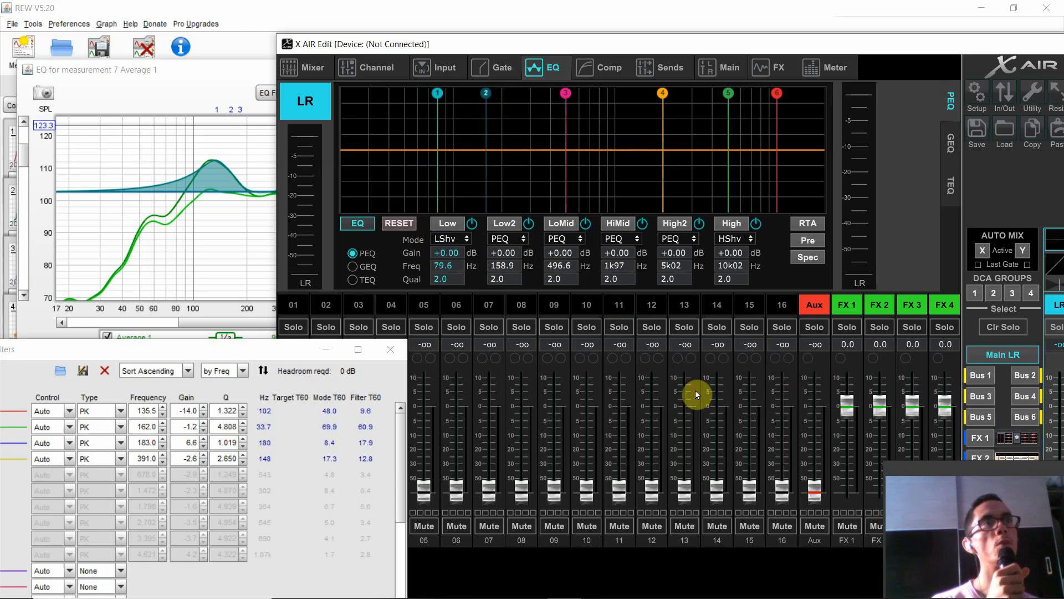
- Set the main LR EQ's Low band shelf to a gain of -4 dB and a frequency of 800 Hz
double_click(452, 256)
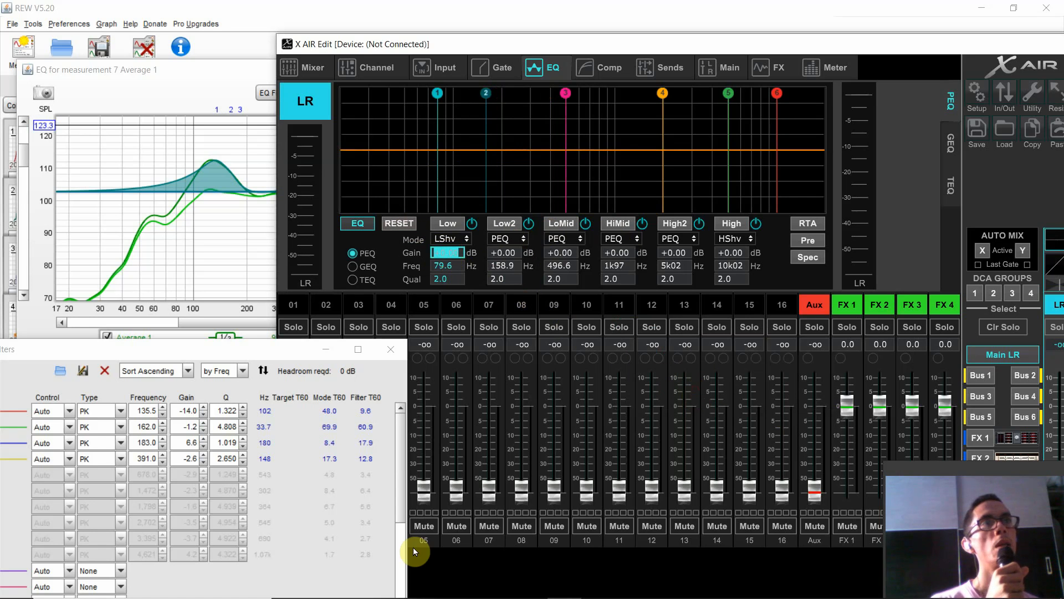
type("-4")
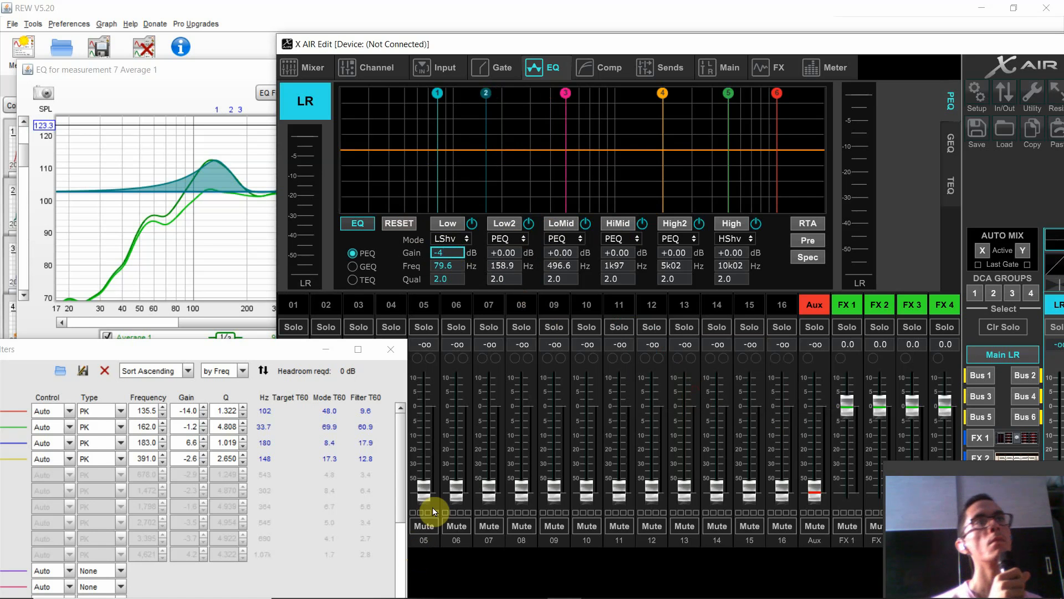
double_click(438, 264)
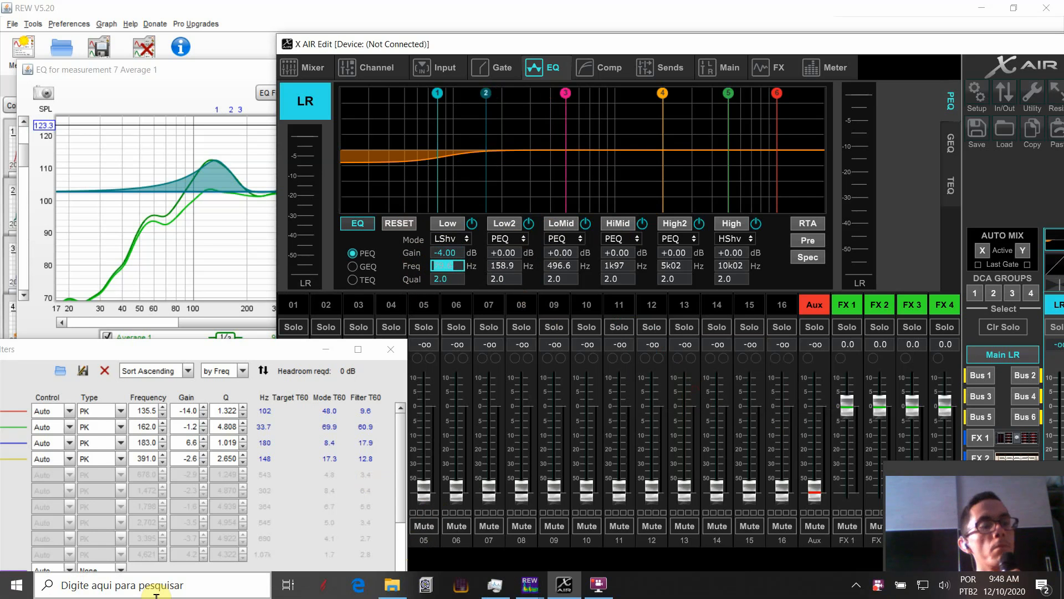
type("8")
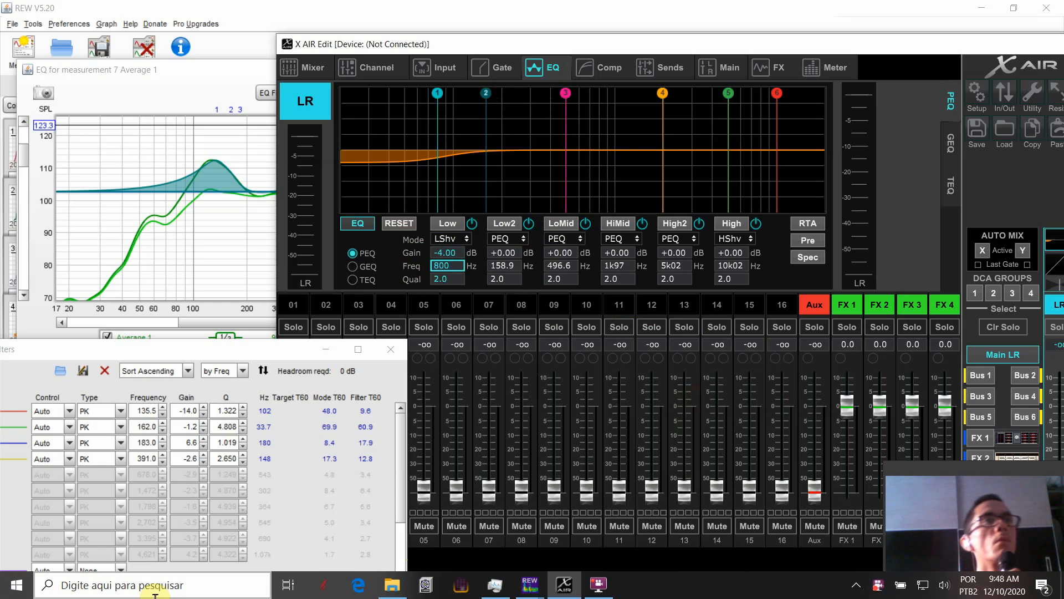
type("00")
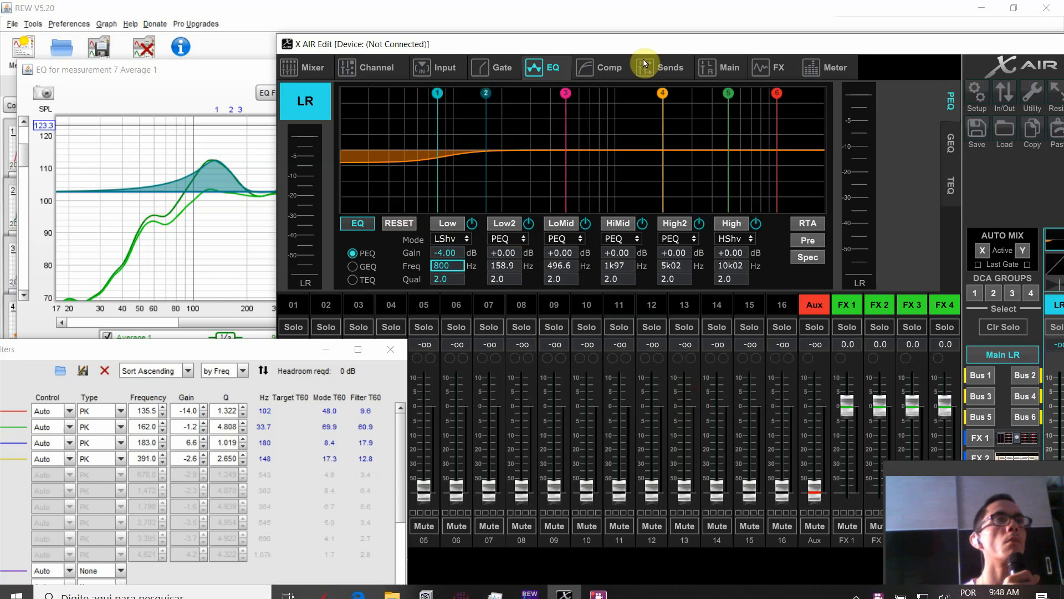
double_click(502, 253)
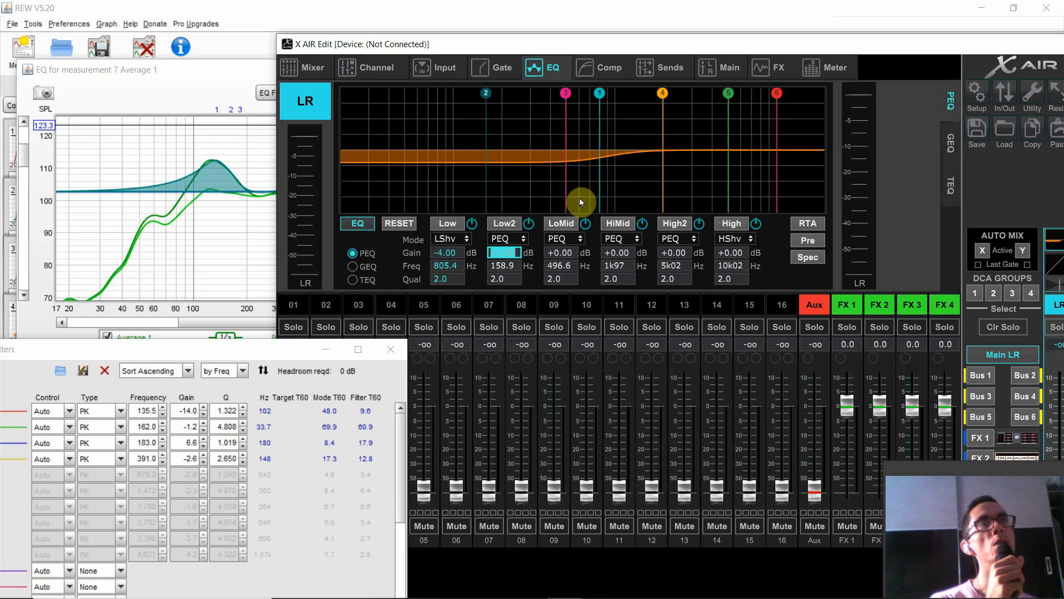
left_click(454, 251)
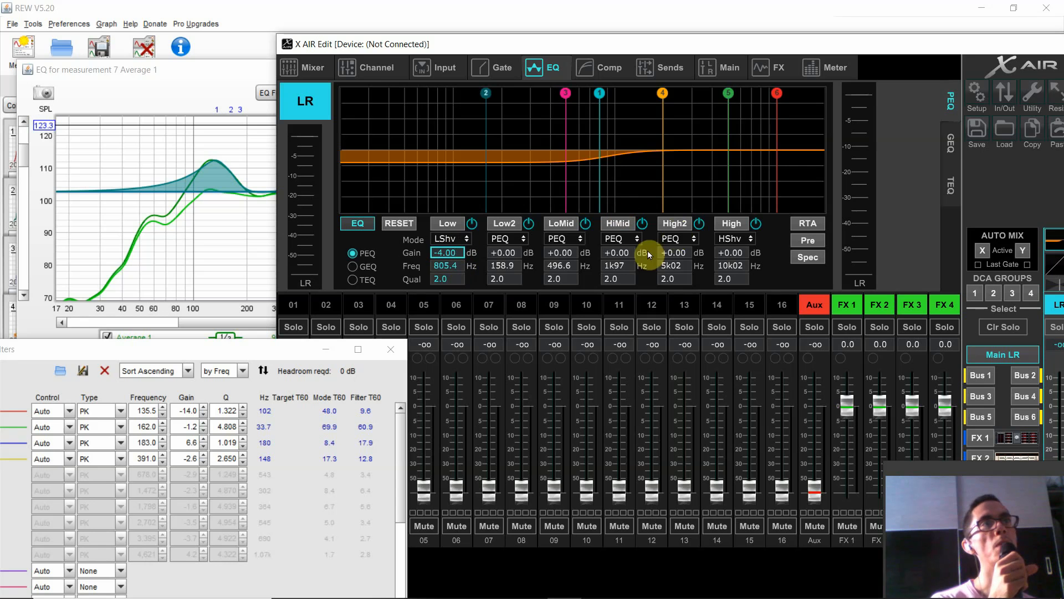
left_click(455, 252)
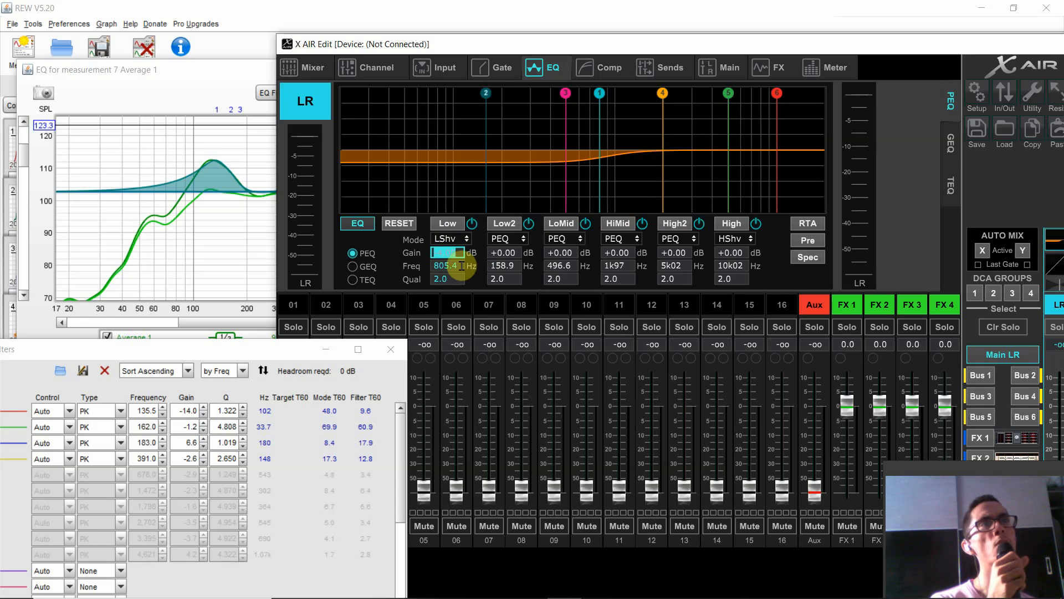
left_click(461, 266)
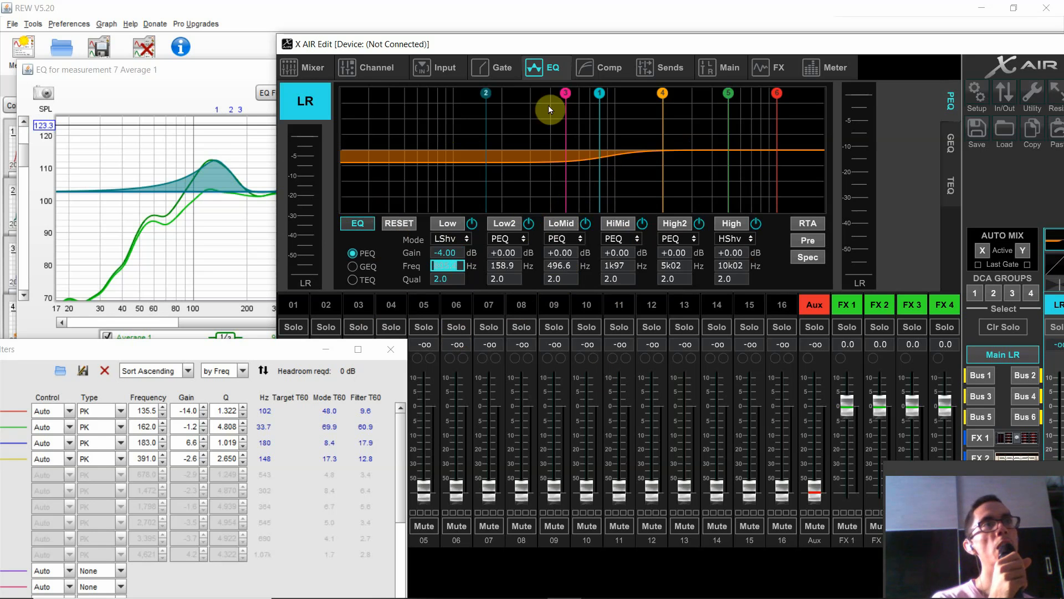
left_click(450, 253)
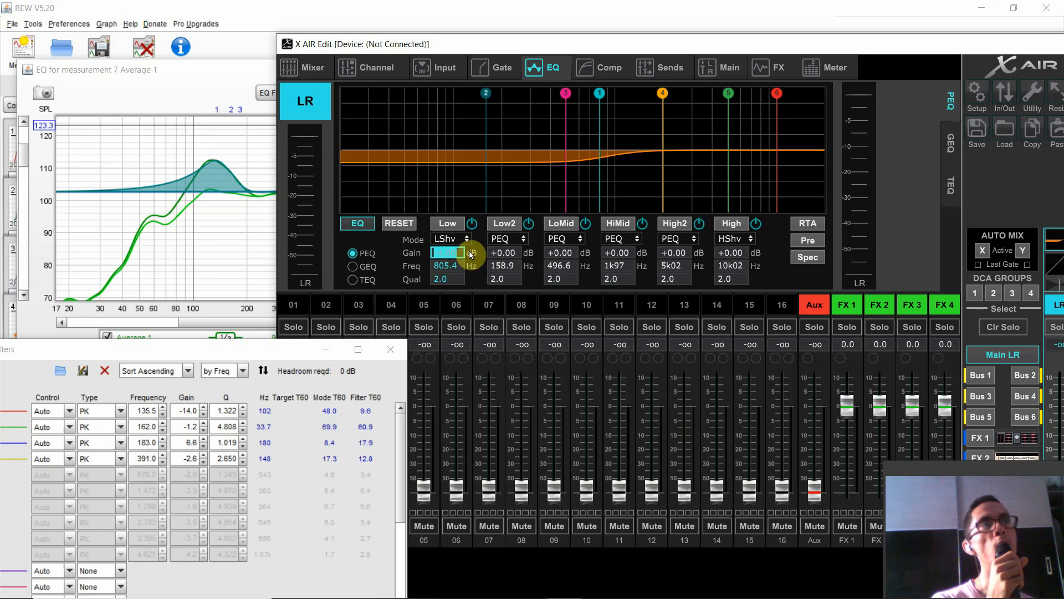
left_click(446, 266)
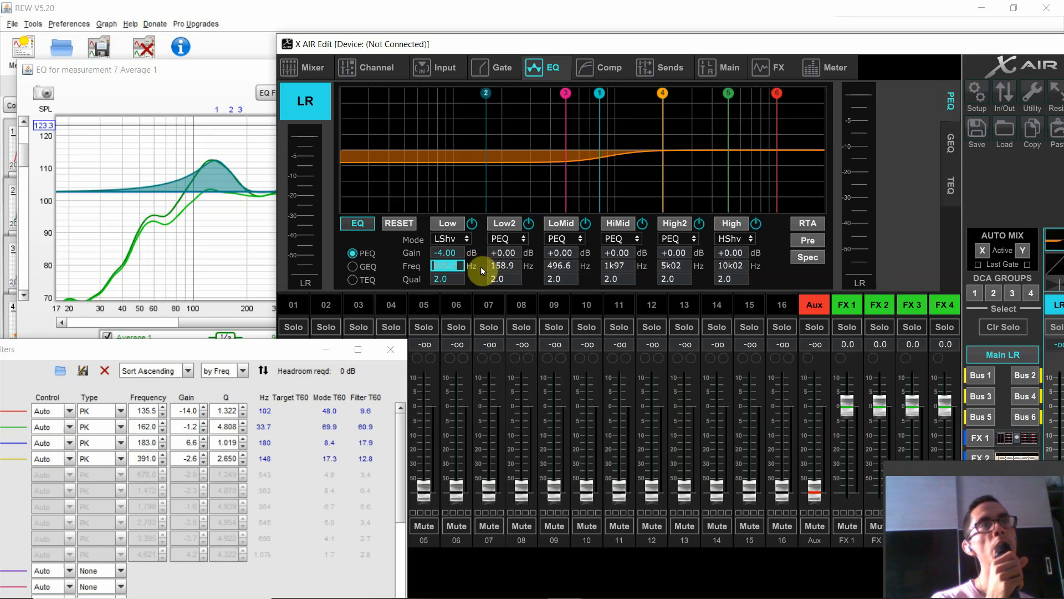
left_click(454, 254)
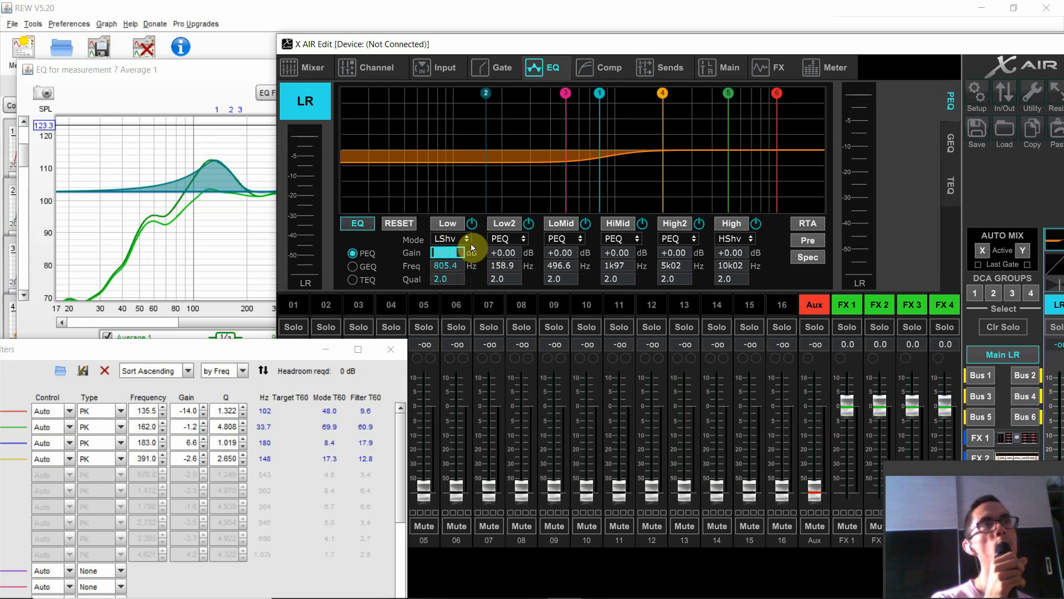
left_click(440, 266)
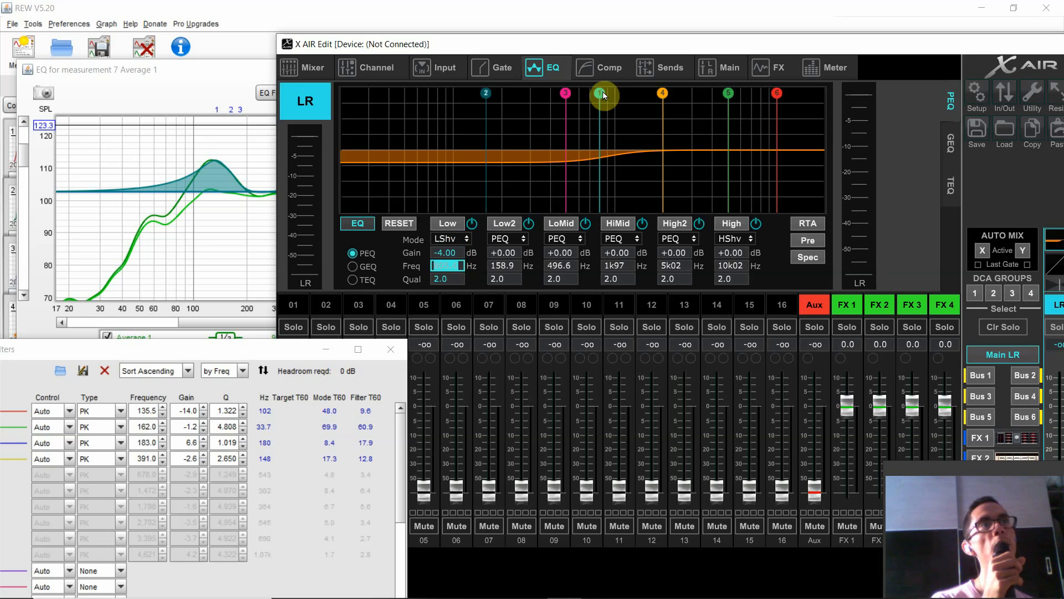
left_click(462, 254)
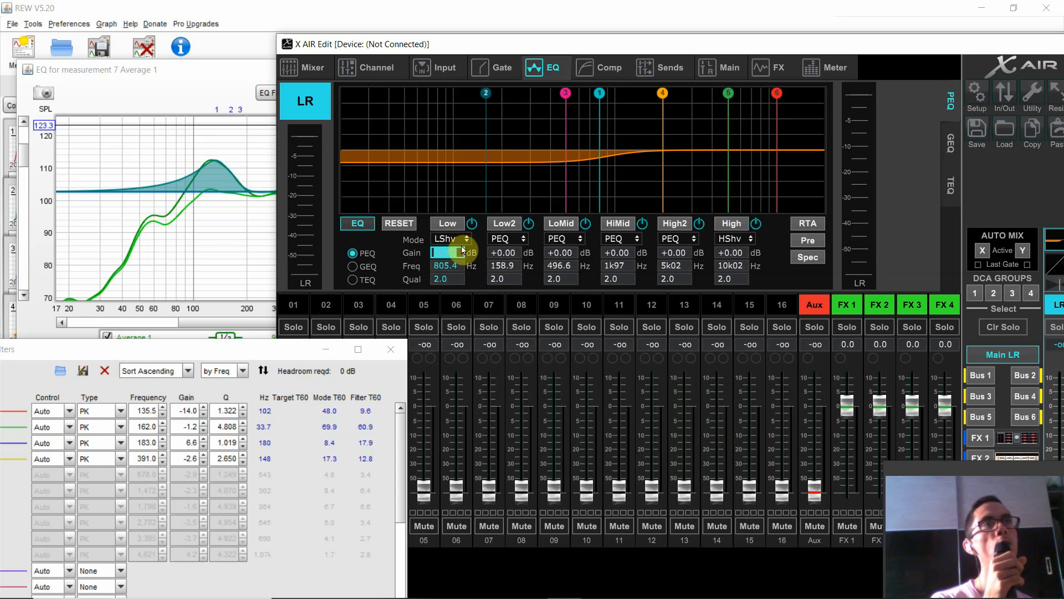
left_click(455, 265)
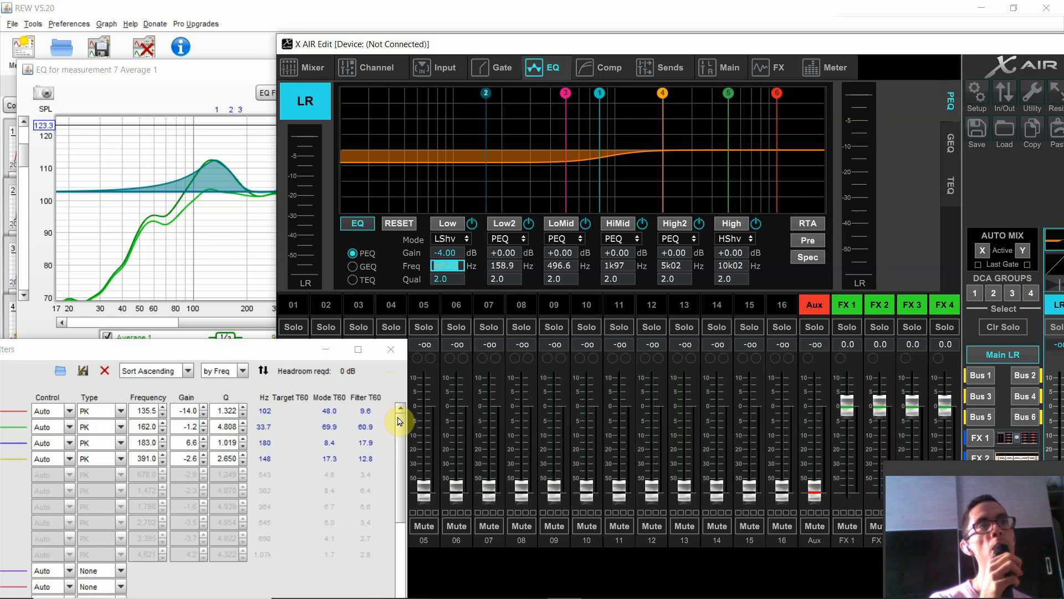
mouse_move(398, 416)
left_mouse_down()
mouse_move(400, 428)
mouse_move(405, 410)
left_mouse_up()
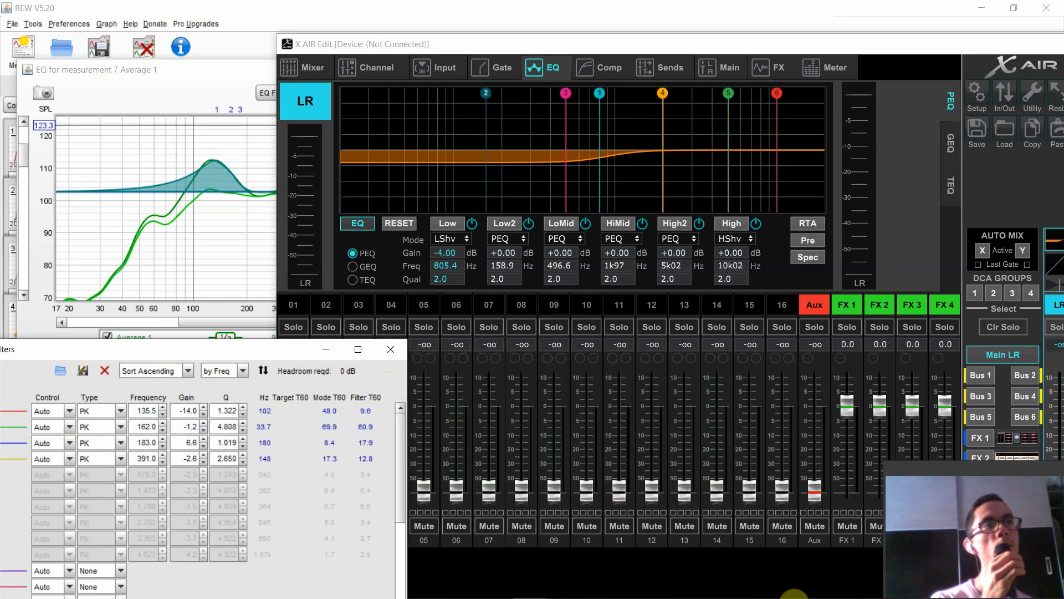
mouse_move(628, 592)
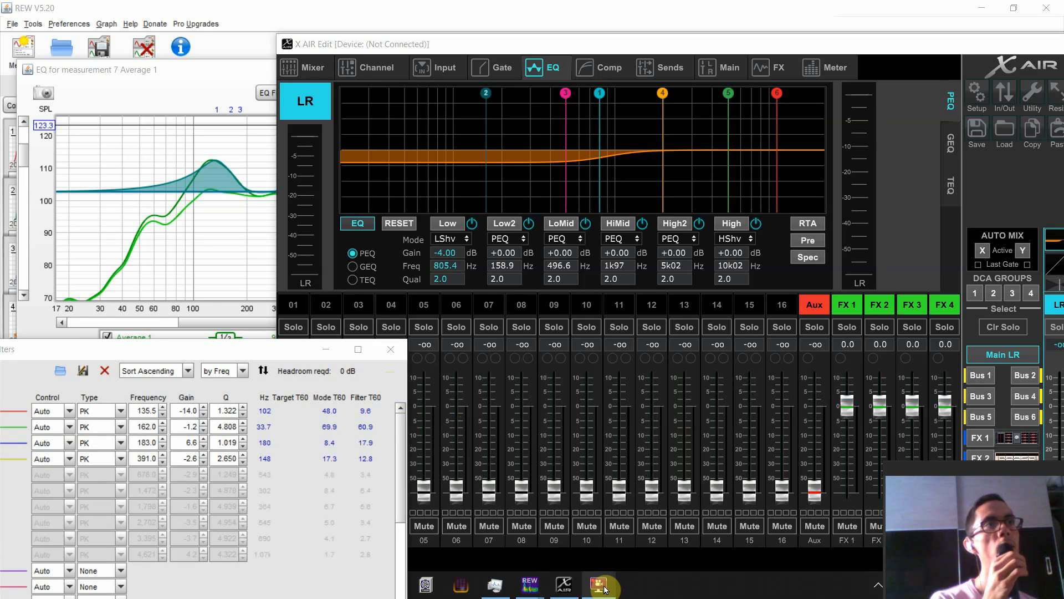
left_click_drag(919, 469, 826, 299)
mouse_move(707, 598)
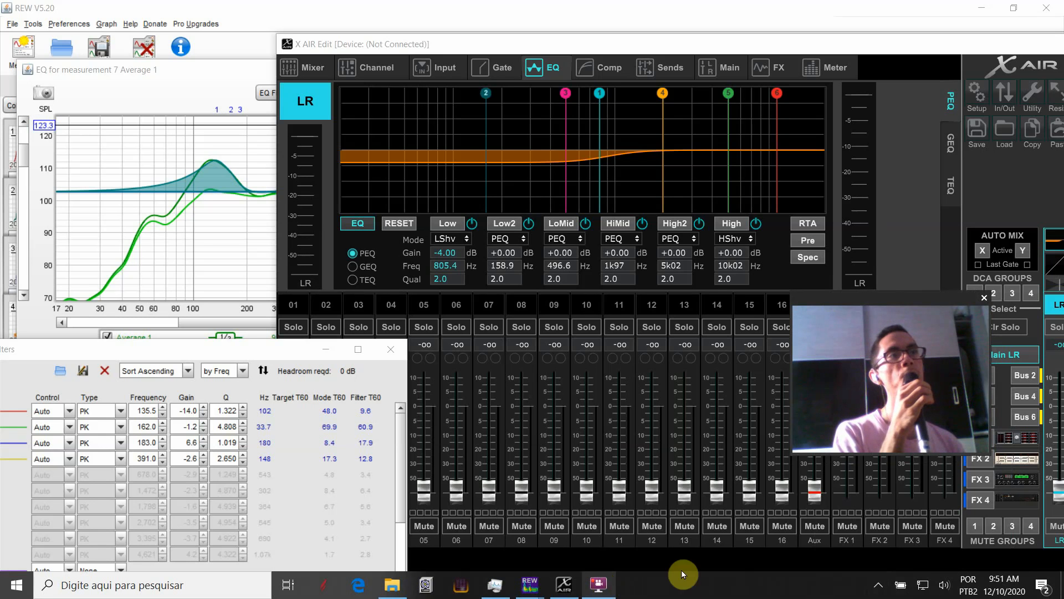
left_click(879, 585)
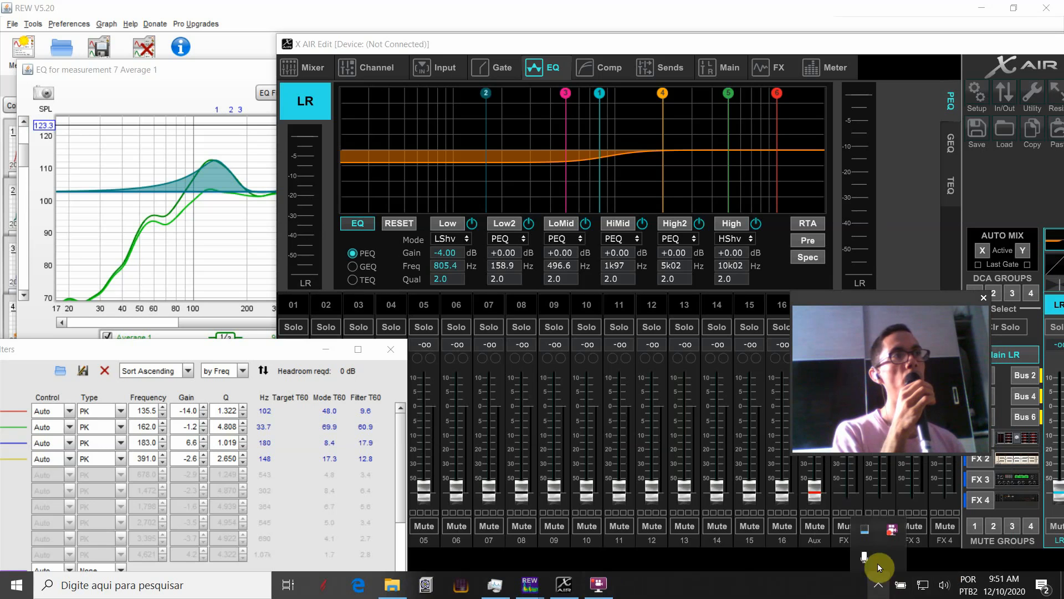
left_click(892, 529)
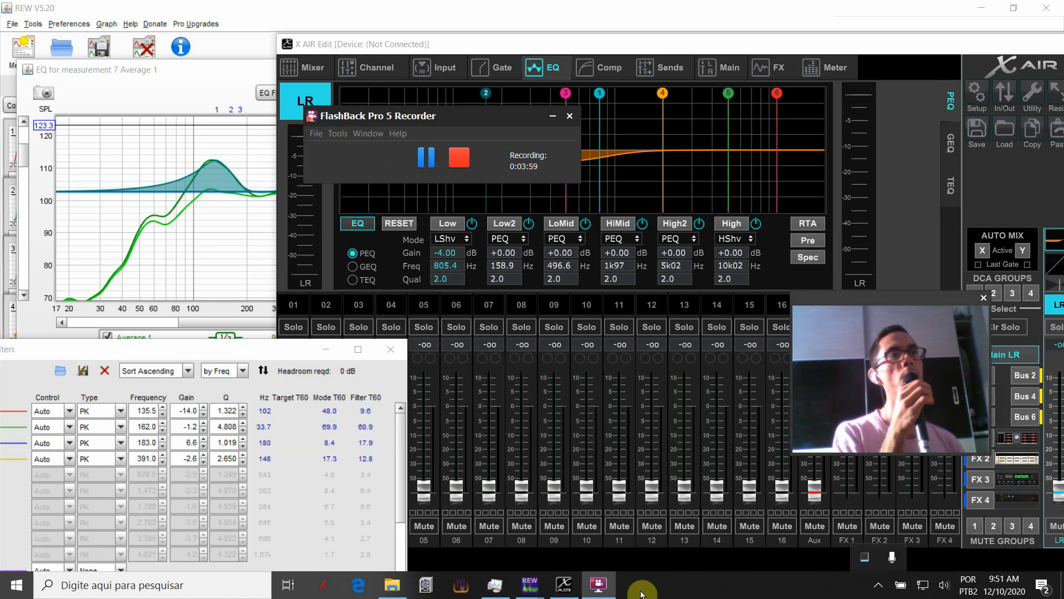